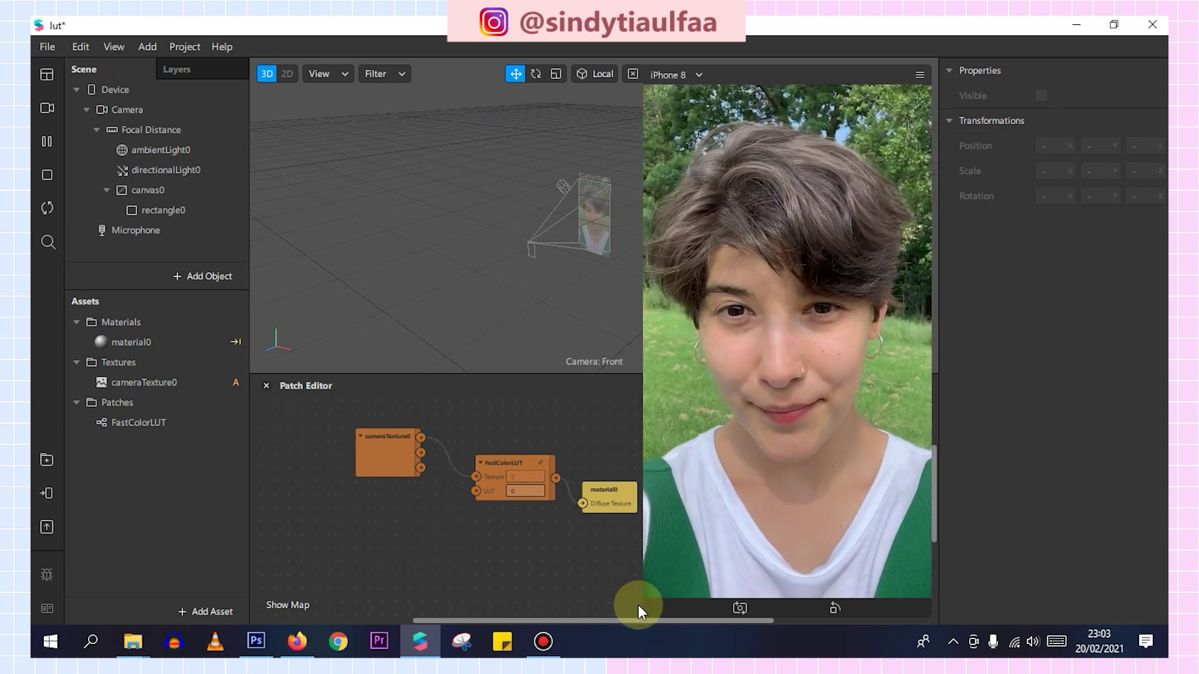
Resize the simulator into a smaller panel docked at the top right beside the viewport
left_click_drag(636, 604, 750, 394)
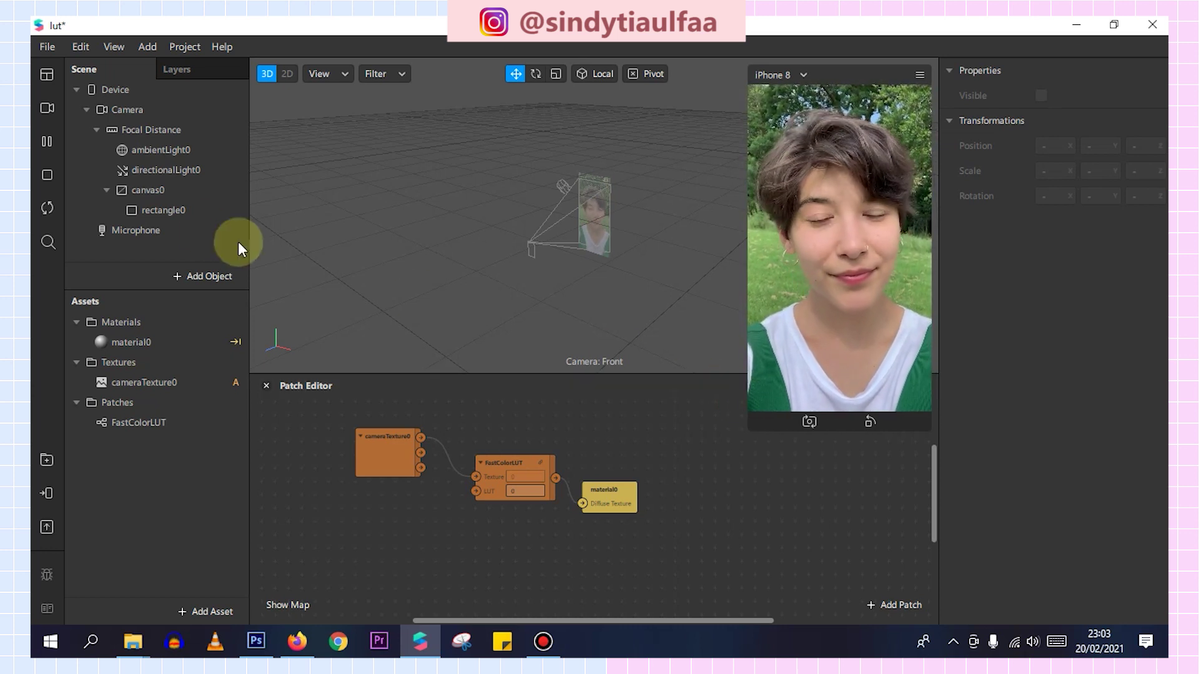
Add a rectangle under canvas0 with its width and height set to Fill
left_click(181, 190)
right_click(181, 190)
mouse_move(249, 206)
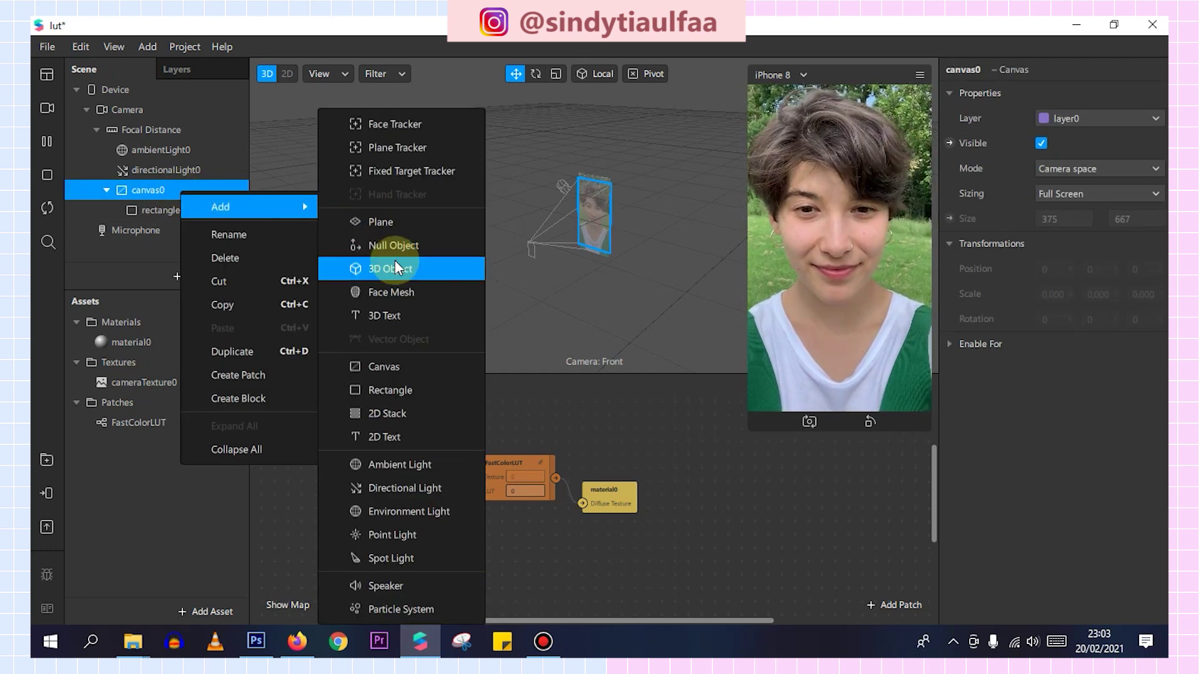
left_click(429, 388)
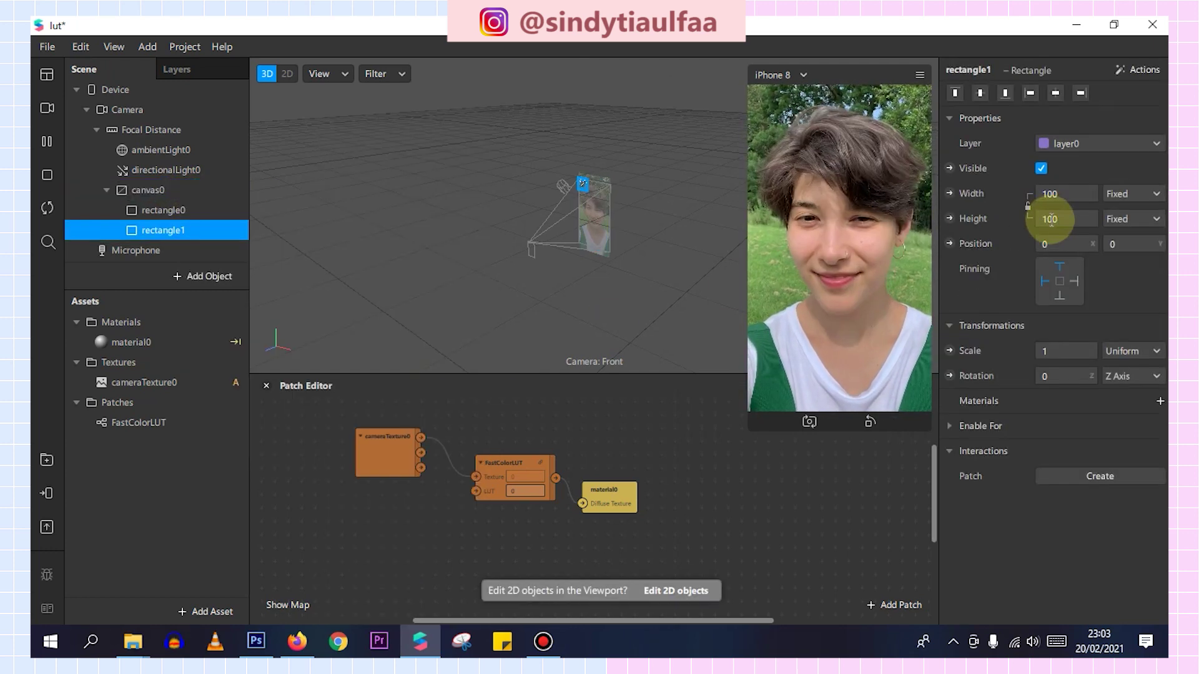
right_click(1067, 199)
left_click(1076, 212)
right_click(1069, 222)
left_click(1074, 242)
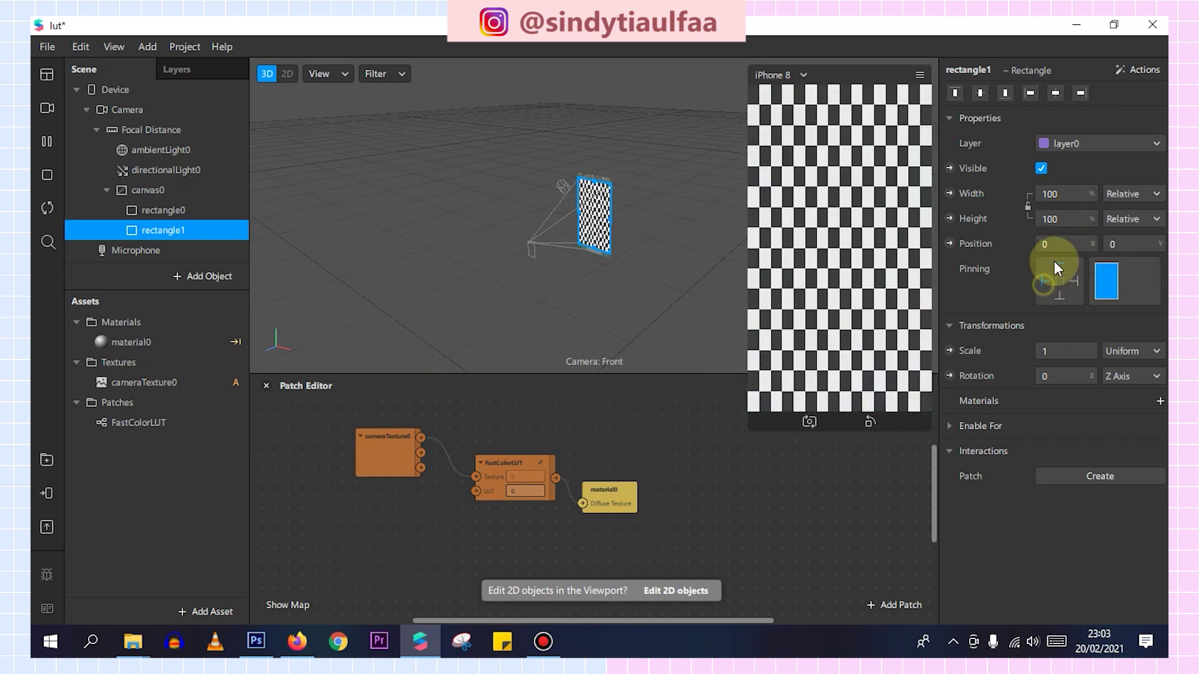
Give the rectangle a new material1 using the Flat shader type
left_click(1159, 403)
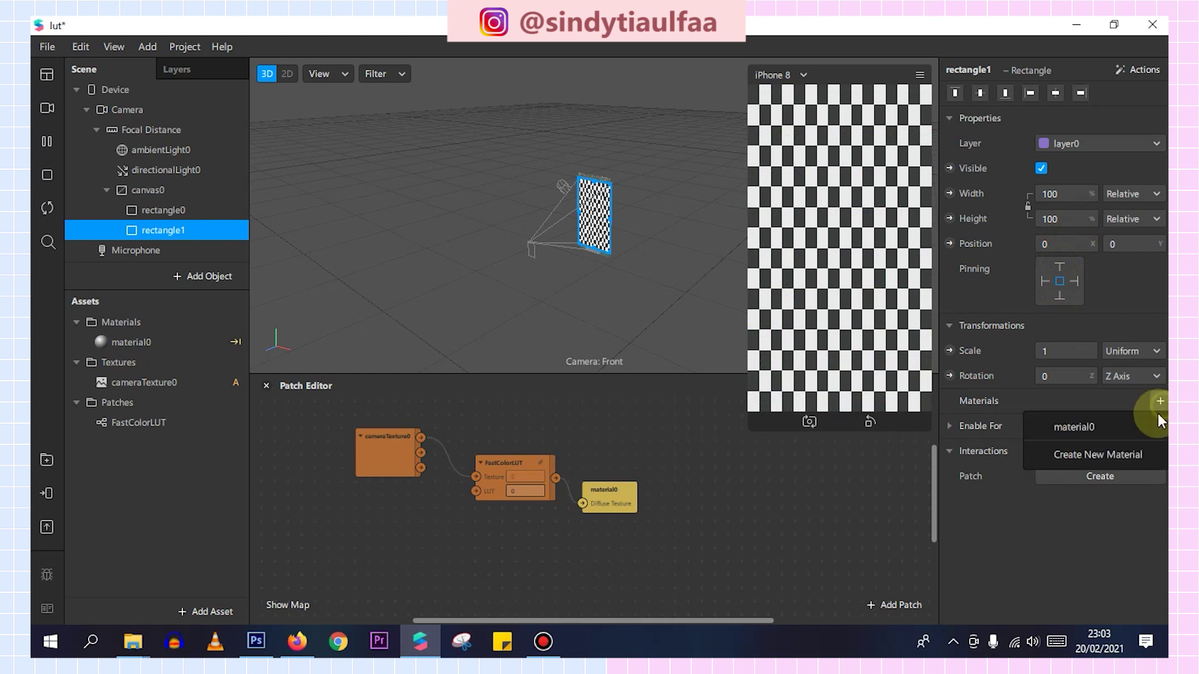
left_click(1097, 454)
left_click(164, 364)
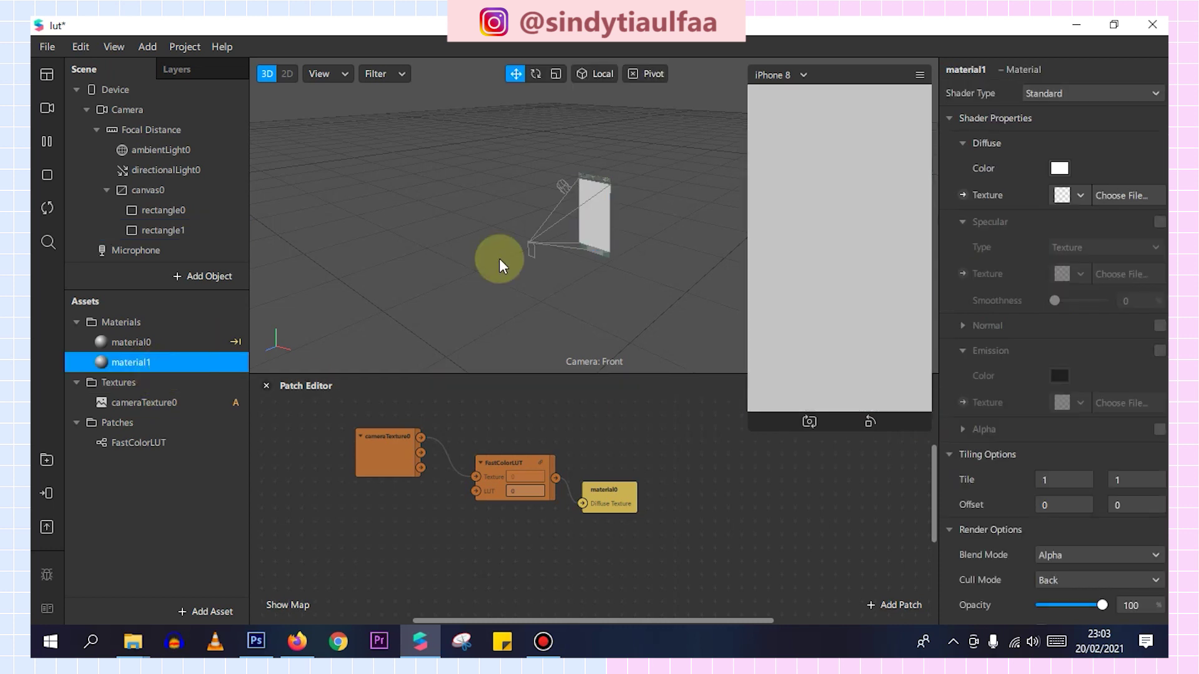
left_click(1073, 92)
left_click(1072, 99)
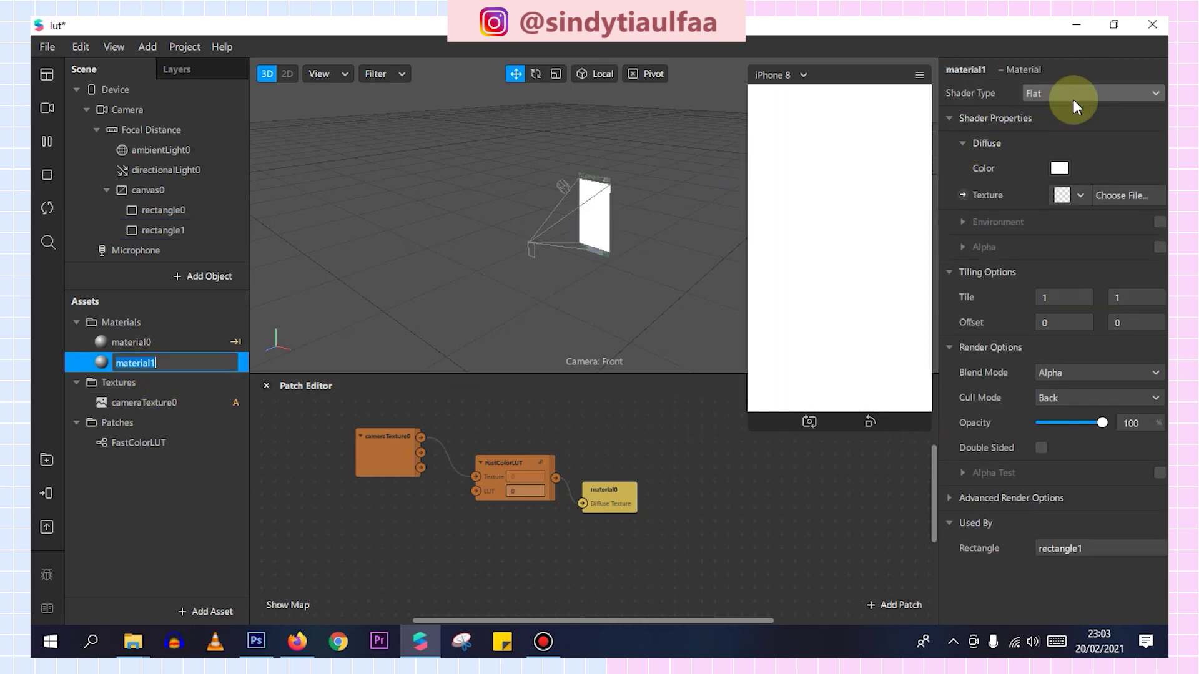
left_click(280, 373)
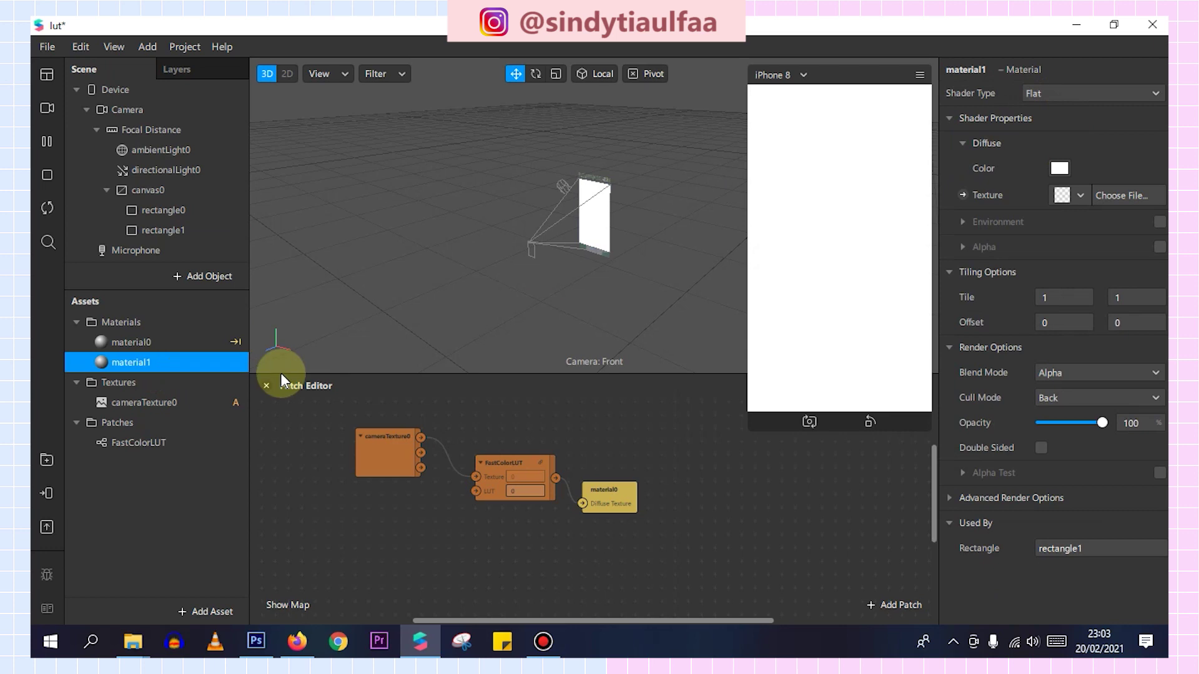
Import all files from the arigto folder, including aes5, into the project's Assets
left_click(130, 643)
left_click(259, 571)
left_click(187, 235)
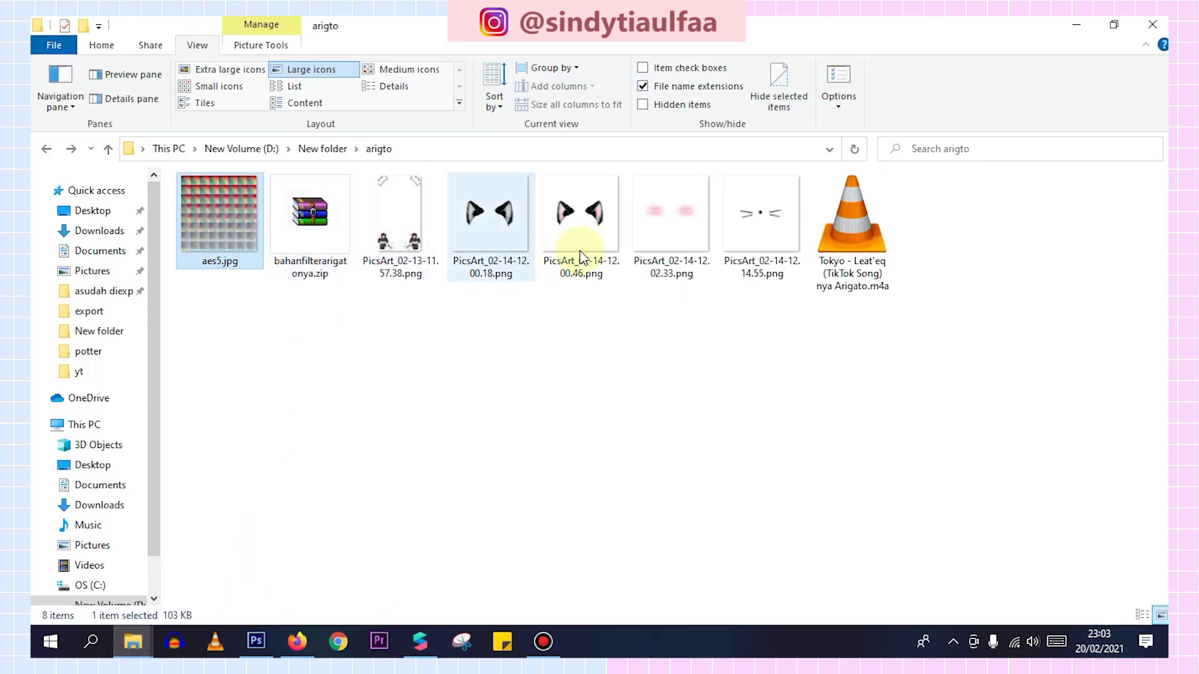
left_click(874, 243, "shift")
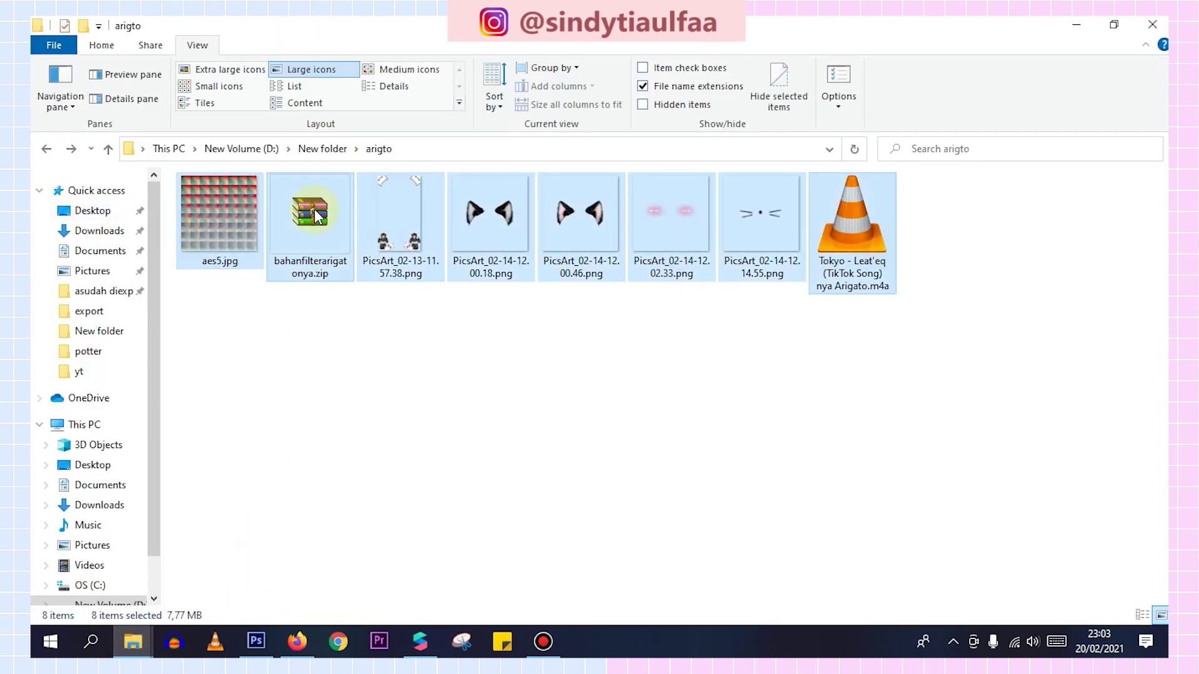
left_click_drag(247, 216, 245, 594)
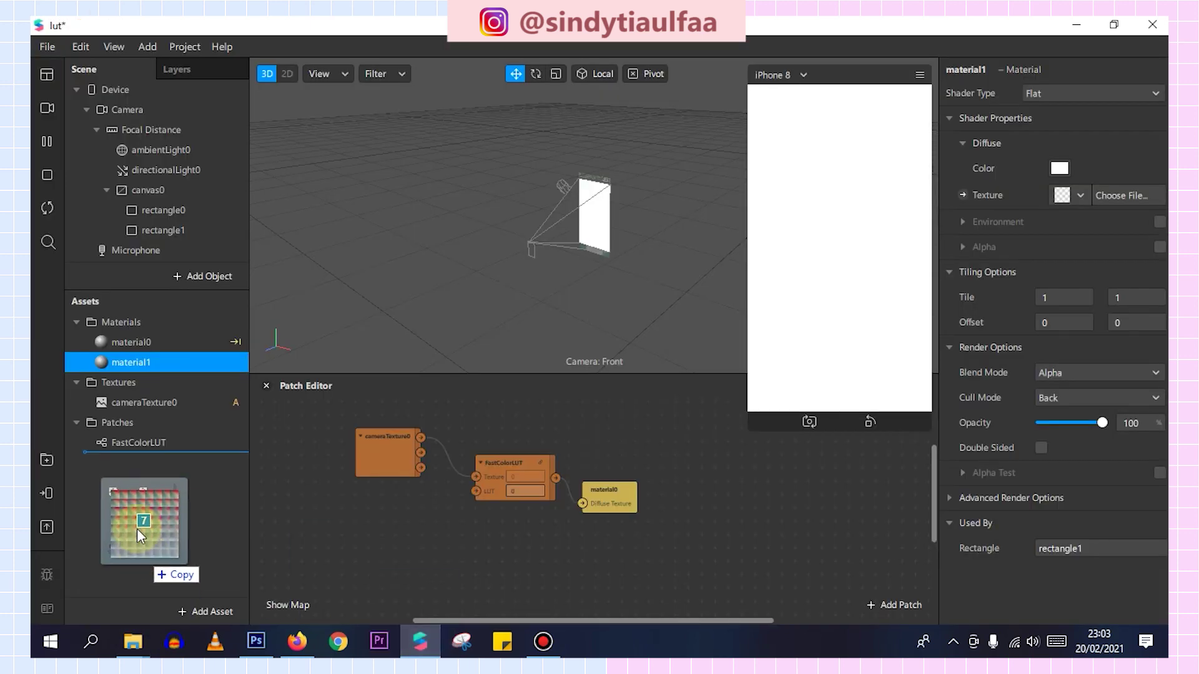
left_click_drag(245, 586, 167, 357)
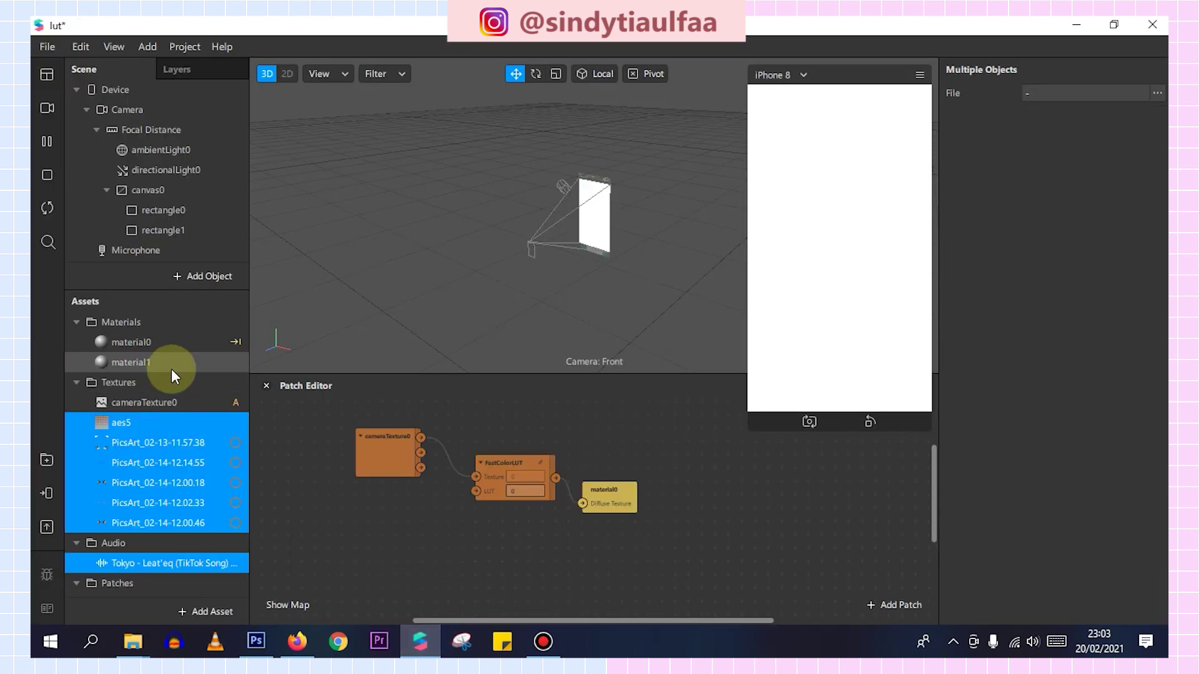
Enable No compression on the aes5 and PicsArt textures, then reselect material1
left_click(140, 422)
left_click(178, 522, "shift")
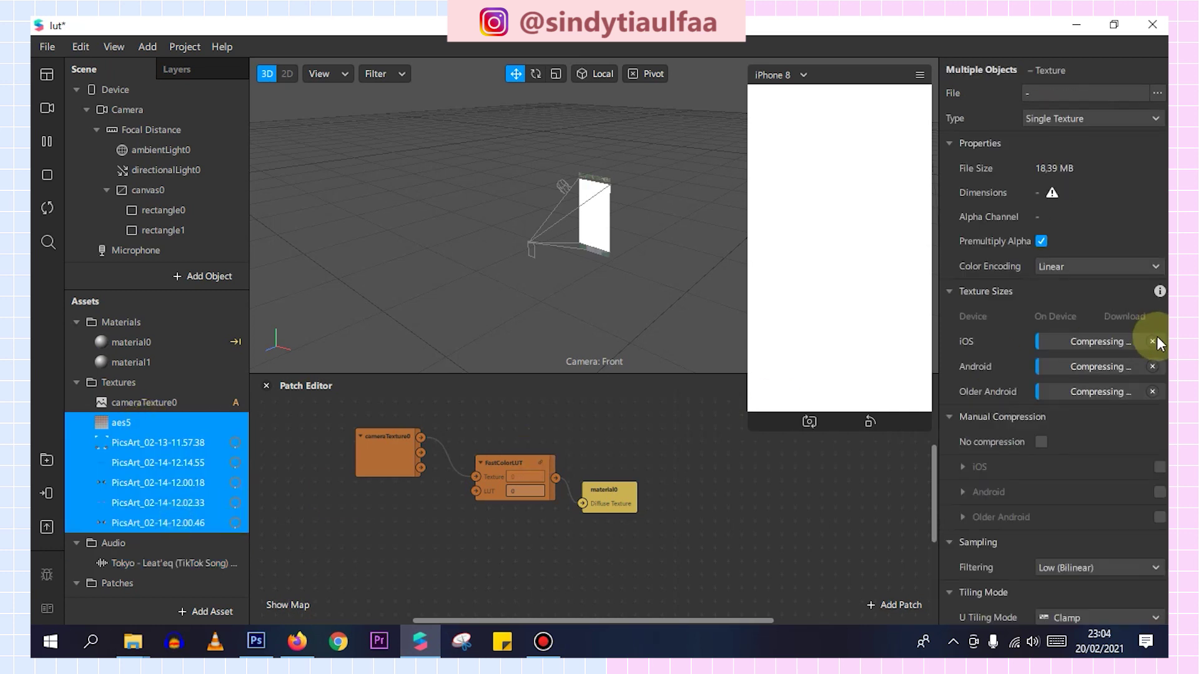
left_click(1041, 442)
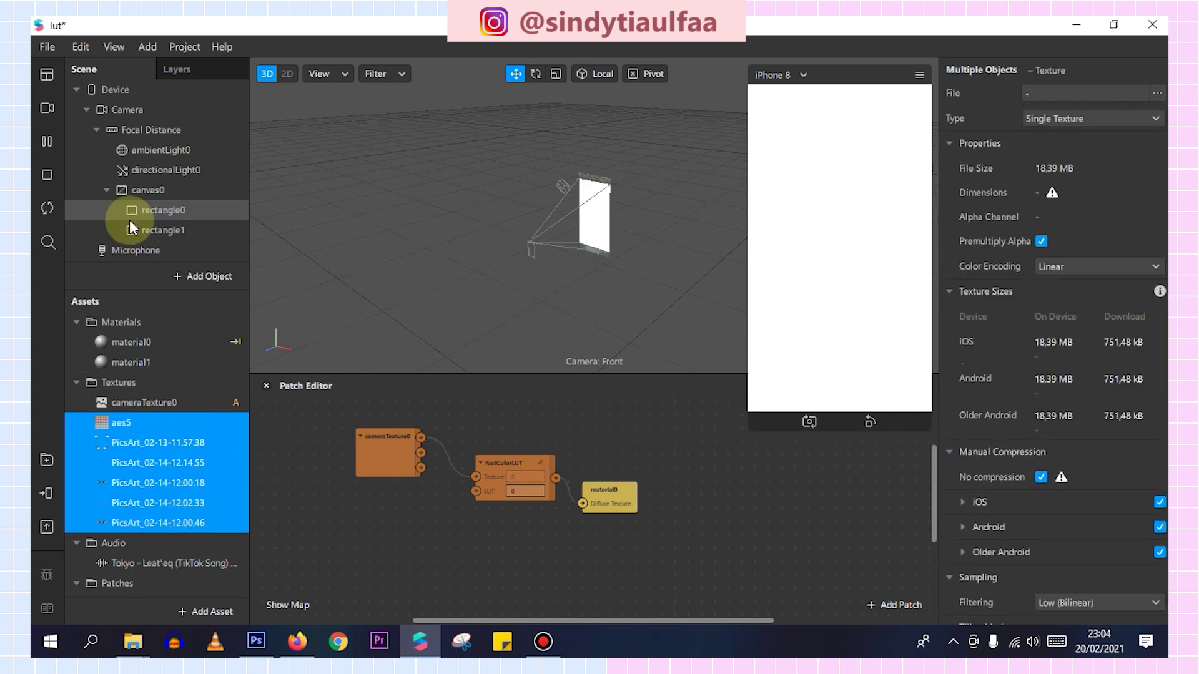
left_click(153, 383)
left_click(145, 362)
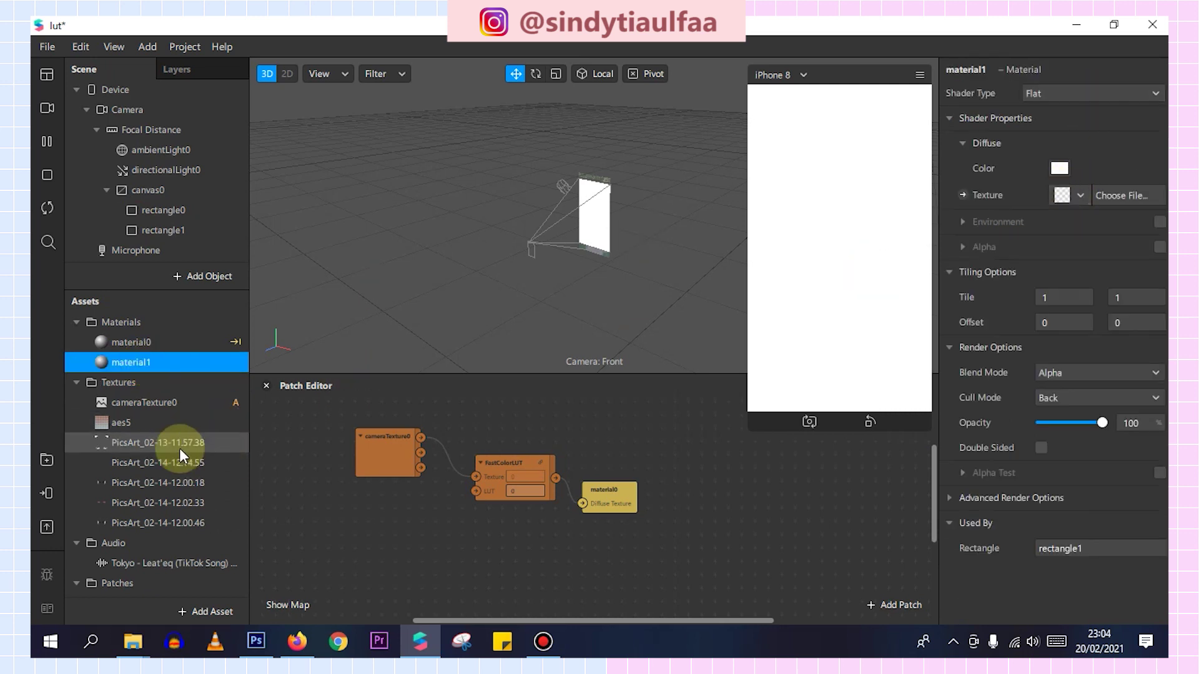
Texture material1 with PicsArt_02-13-11.57.38 and drag aes5 into the Patch Editor
left_click(1060, 195)
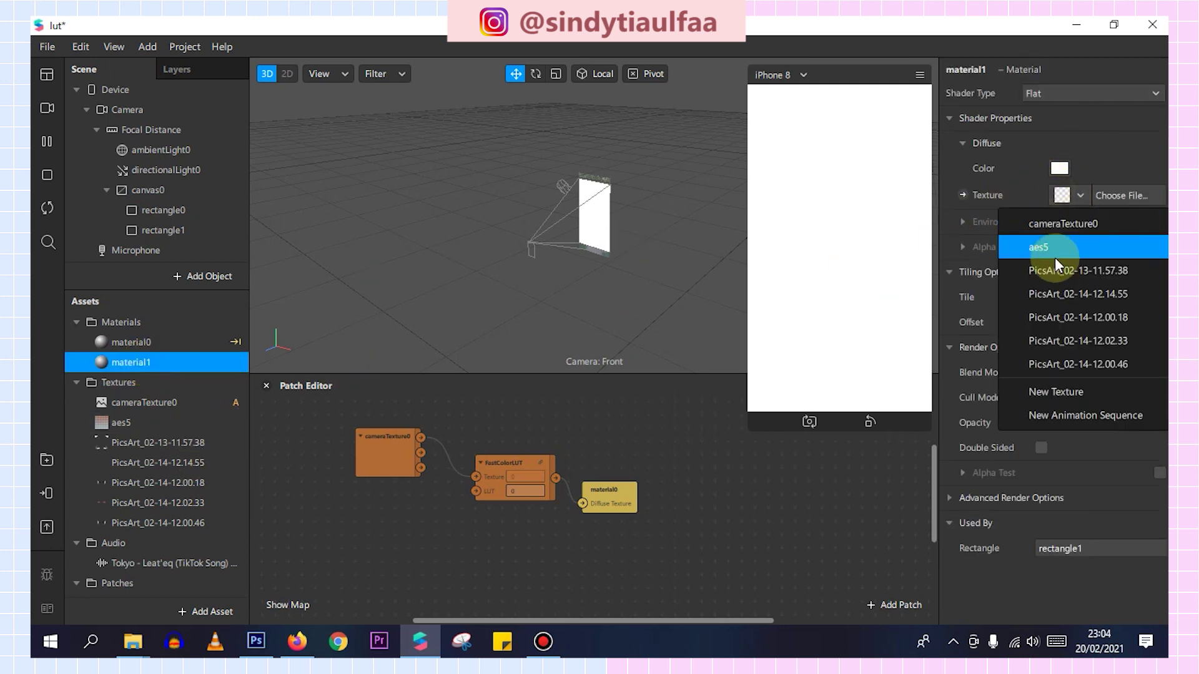
left_click(1054, 267)
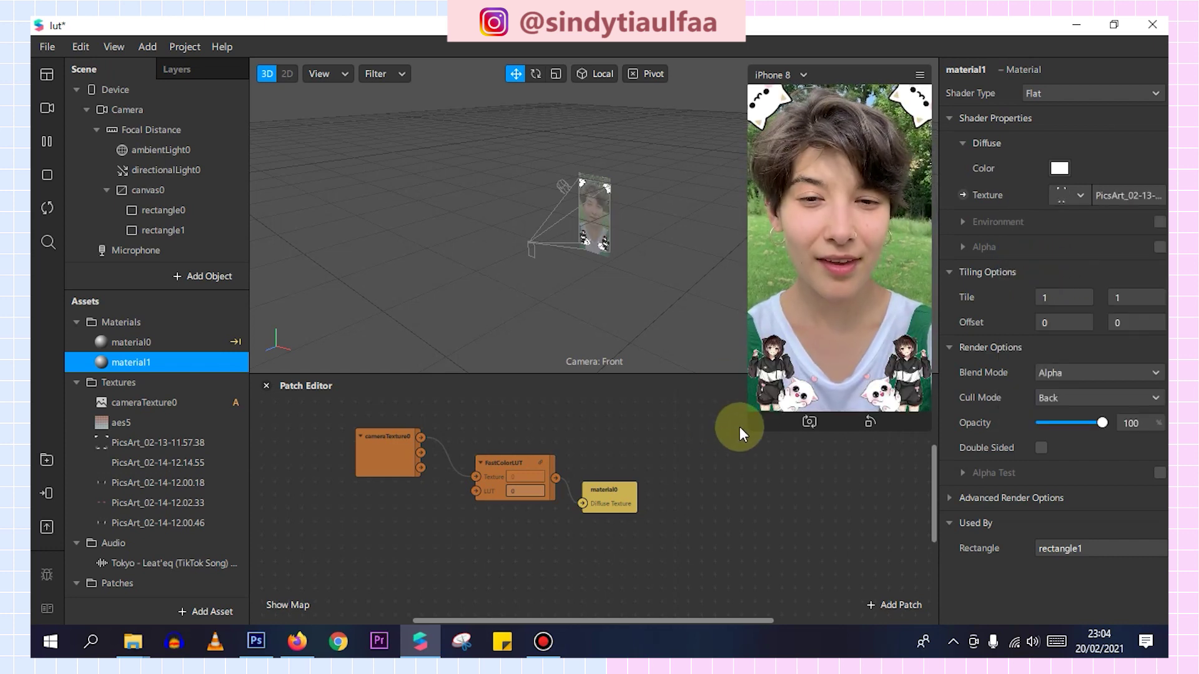
left_click_drag(748, 426, 634, 483)
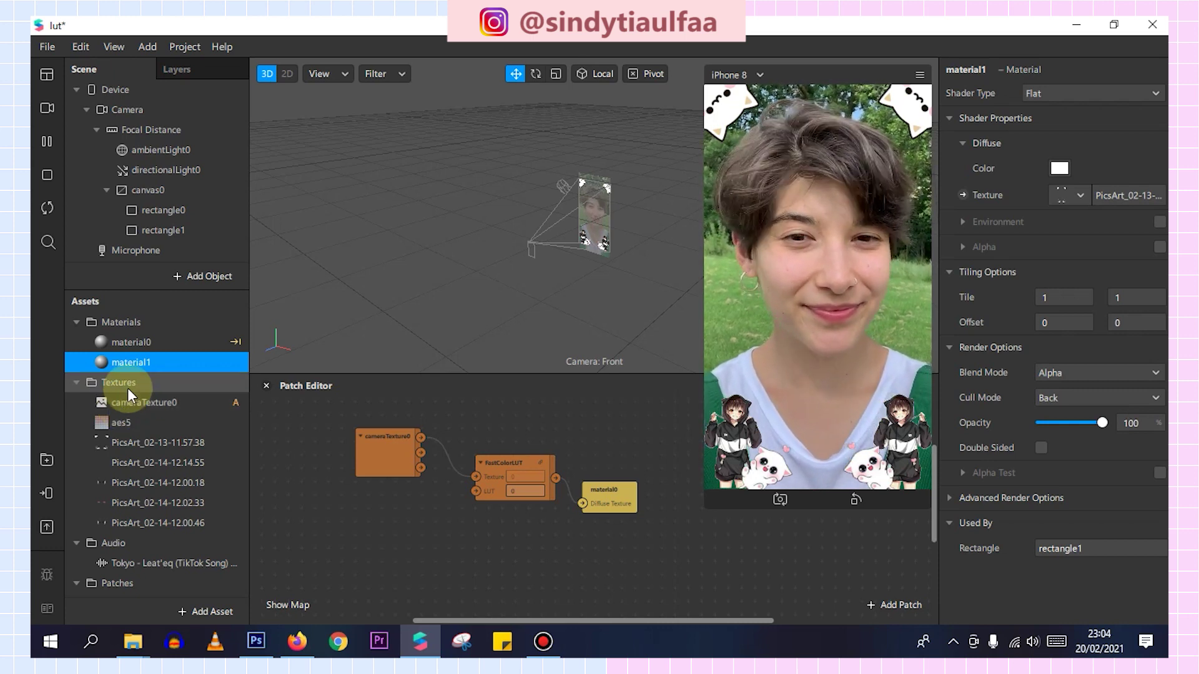
mouse_move(125, 422)
left_mouse_down()
mouse_move(437, 528)
mouse_move(475, 493)
left_mouse_up()
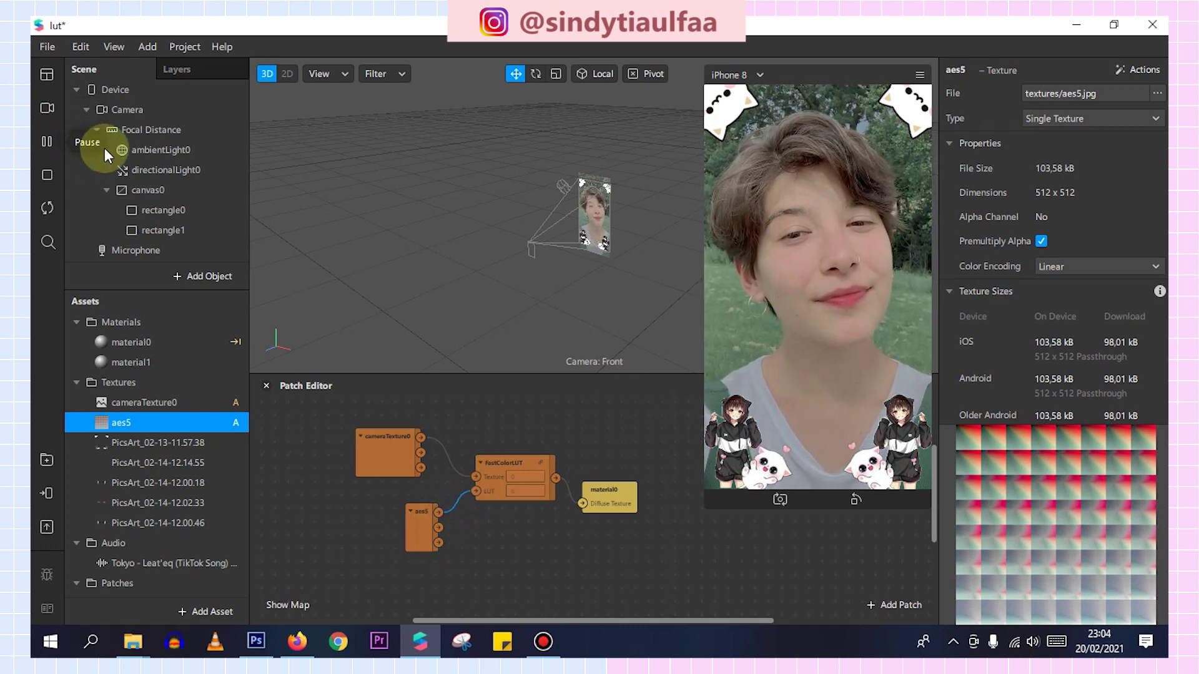
Raise ambientLight0's intensity from 20 to 40
left_click(145, 100)
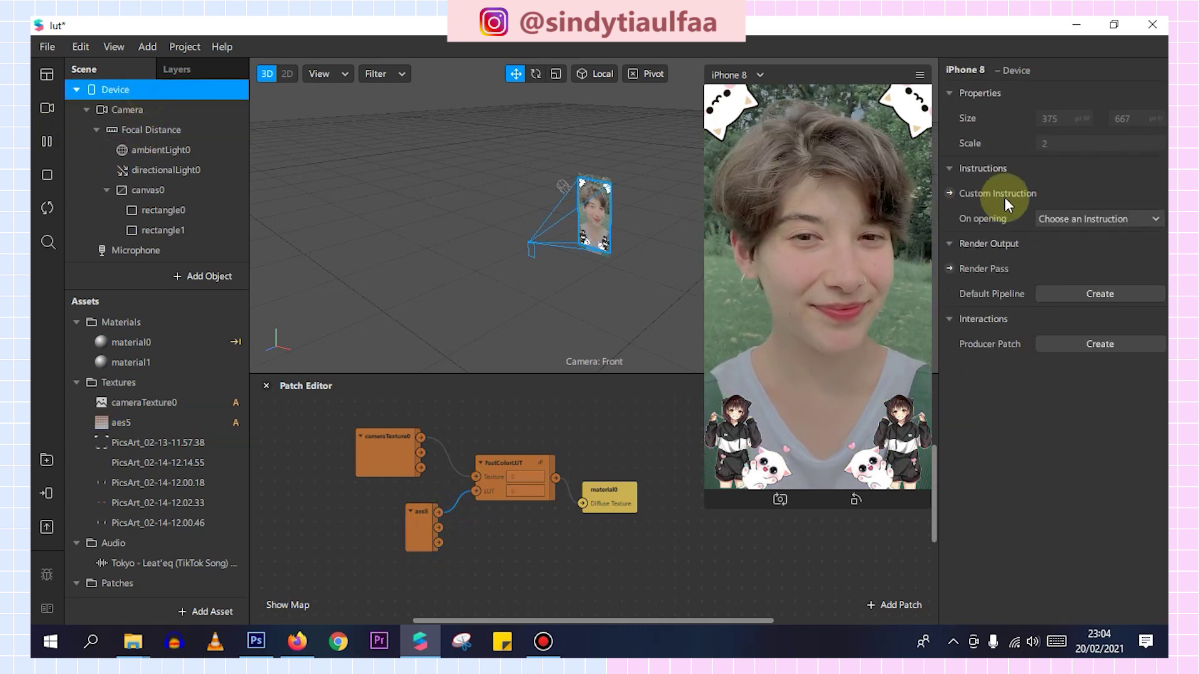
left_click(181, 150)
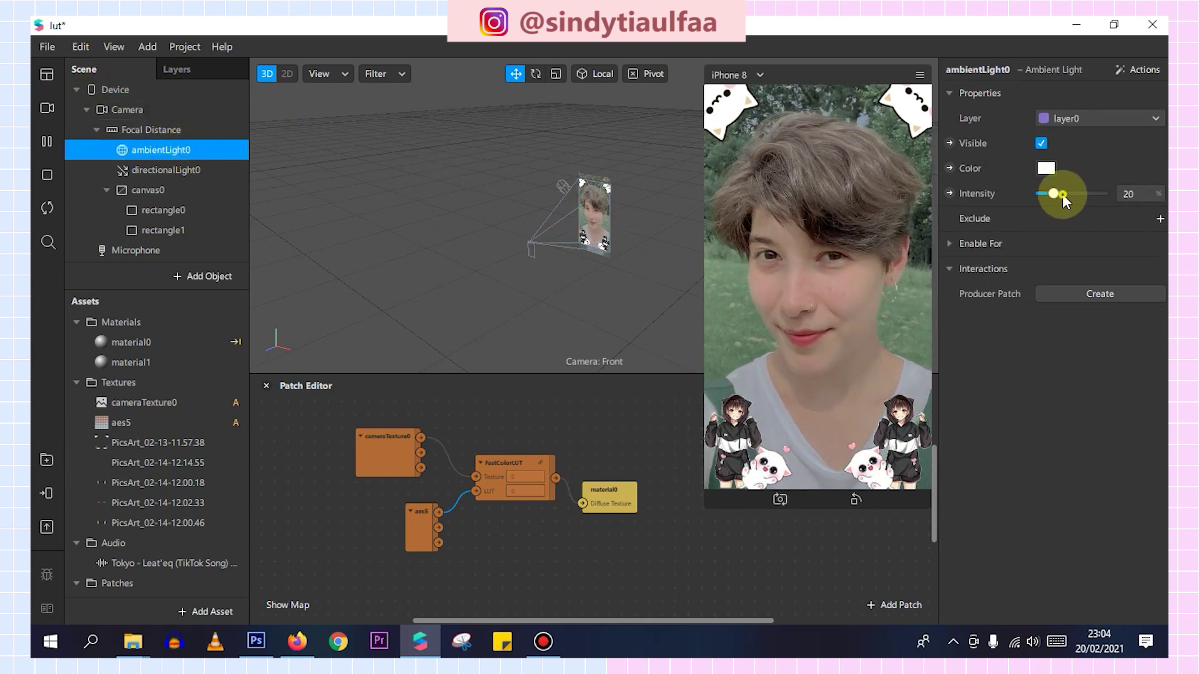
left_click_drag(1059, 193, 1065, 193)
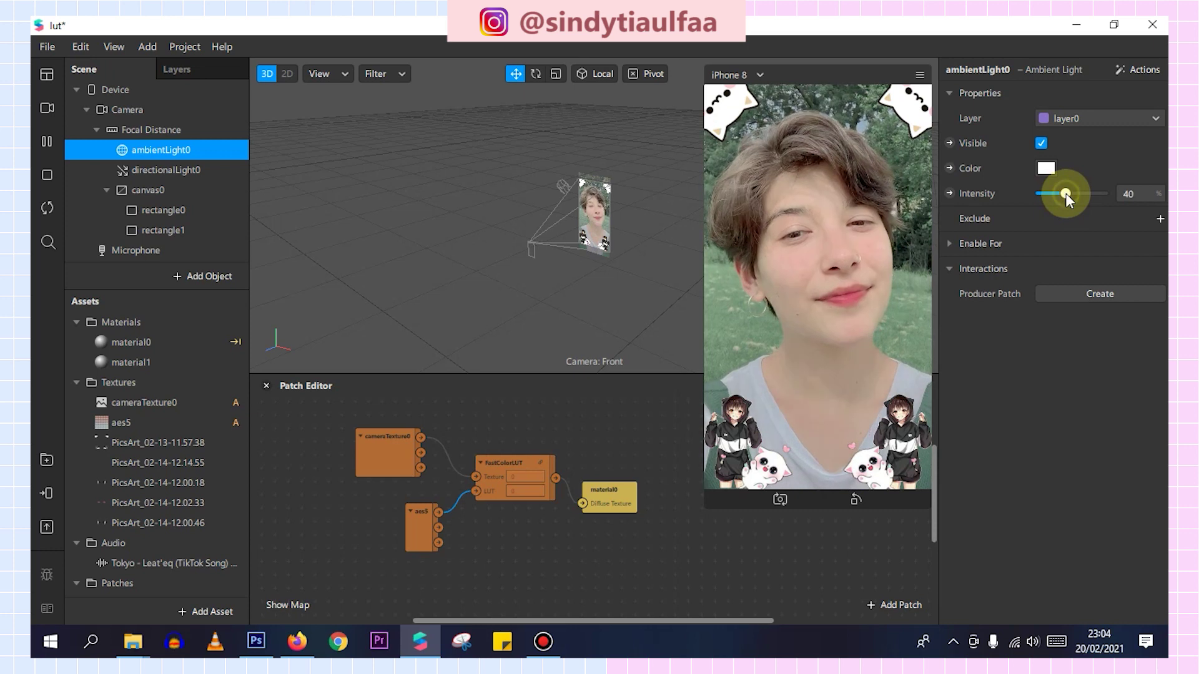
left_click(48, 110)
left_click(105, 209)
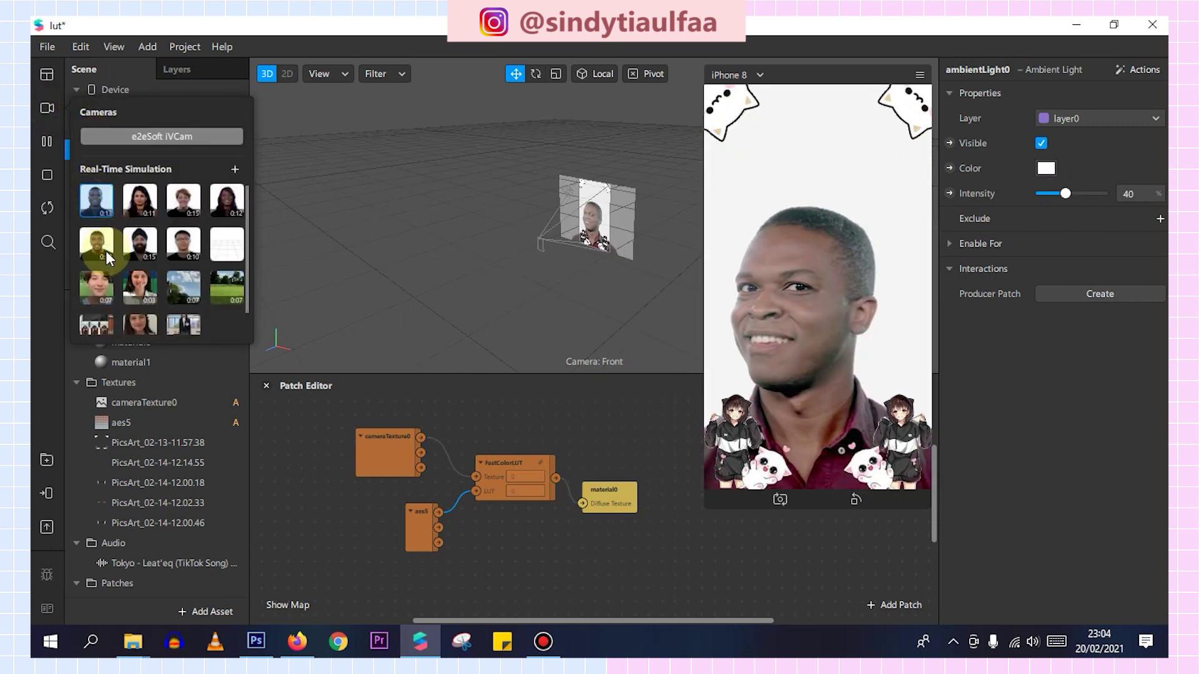
left_click(172, 291)
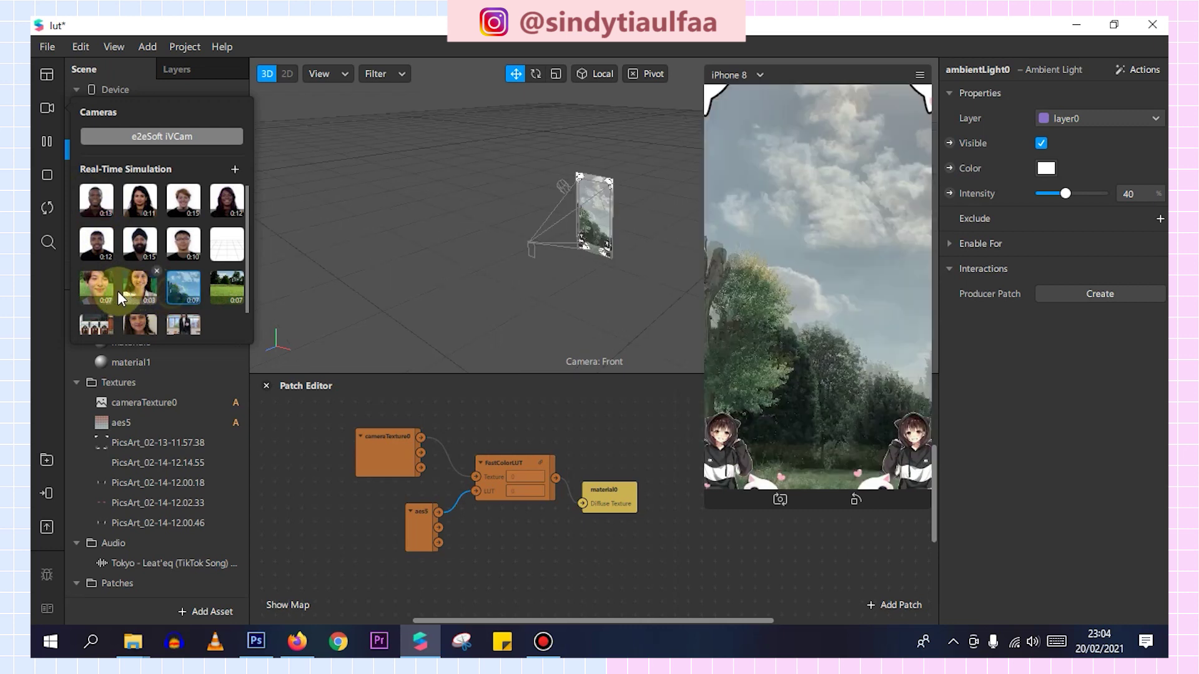
left_click(99, 290)
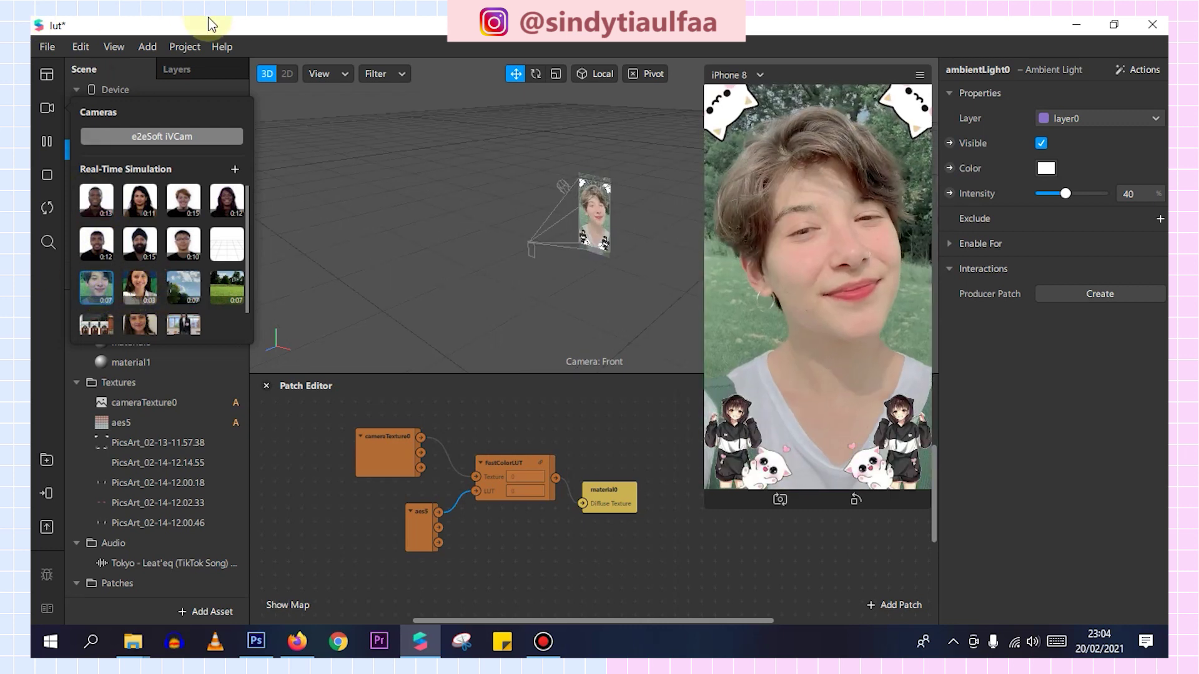
left_click(646, 592)
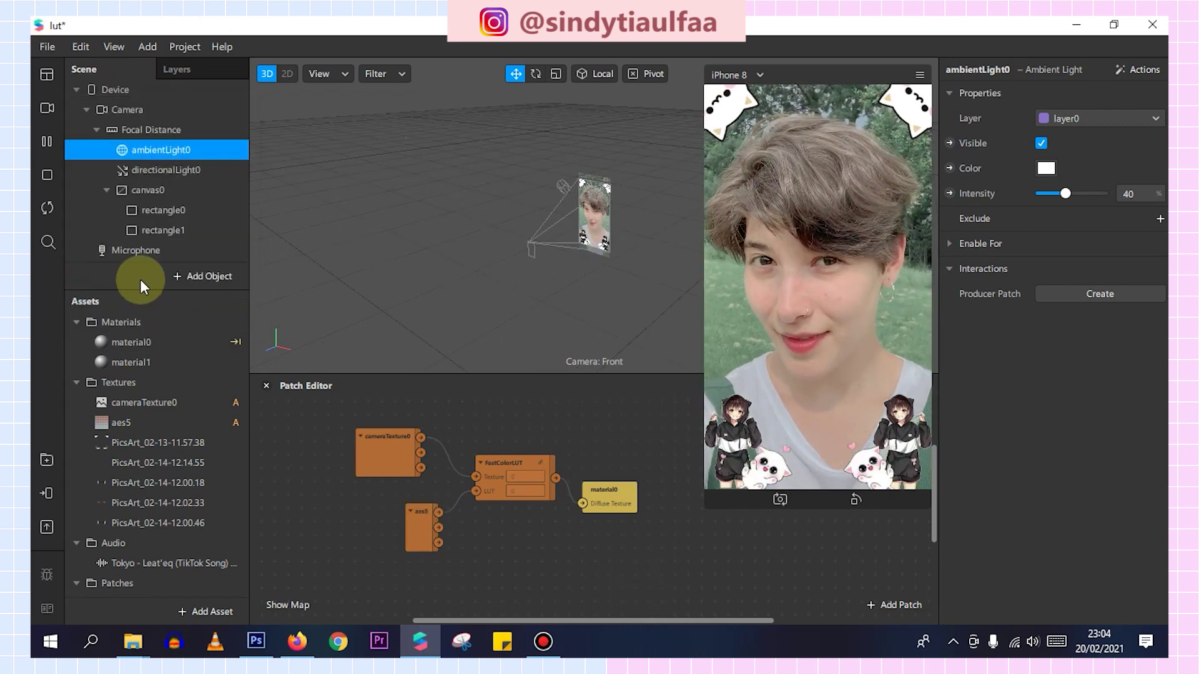
Insert a face tracker and add a face mesh under it
left_click(182, 269)
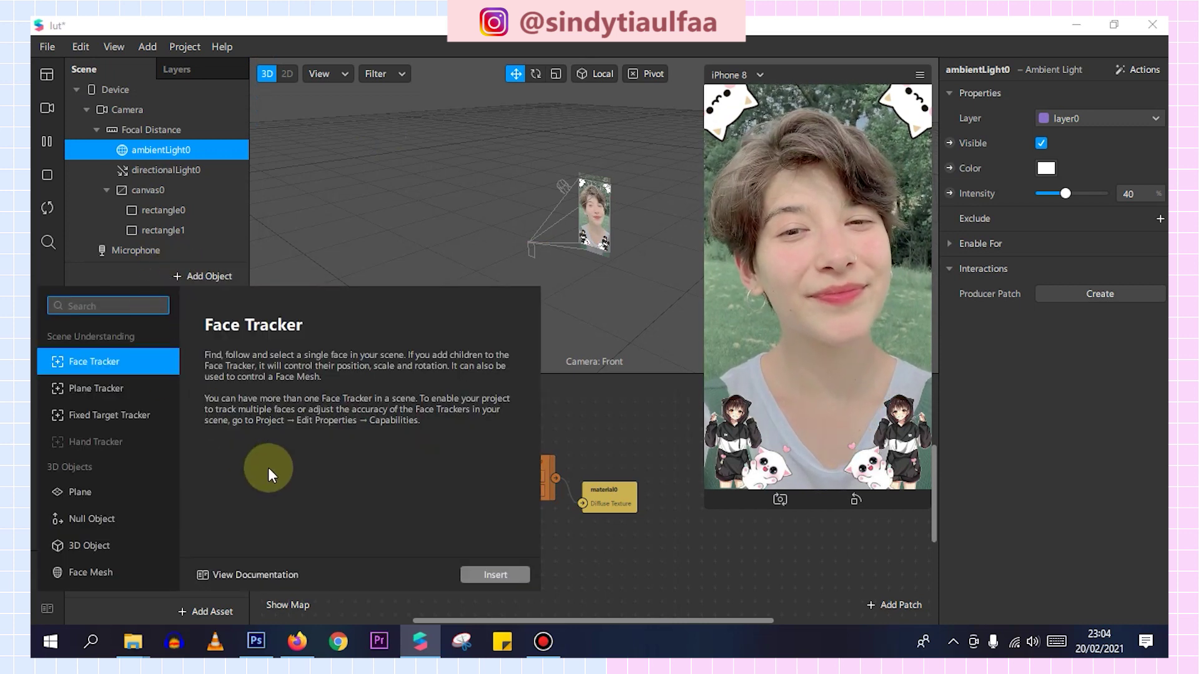
left_click(495, 572)
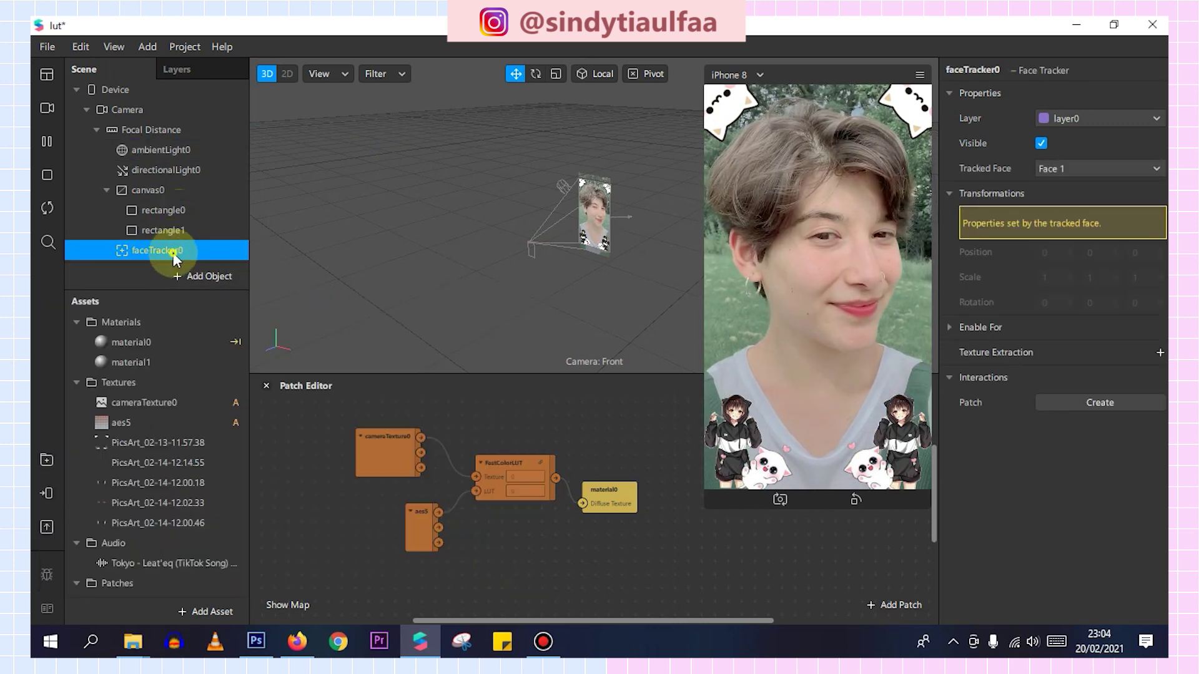
right_click(173, 253)
left_click(421, 292)
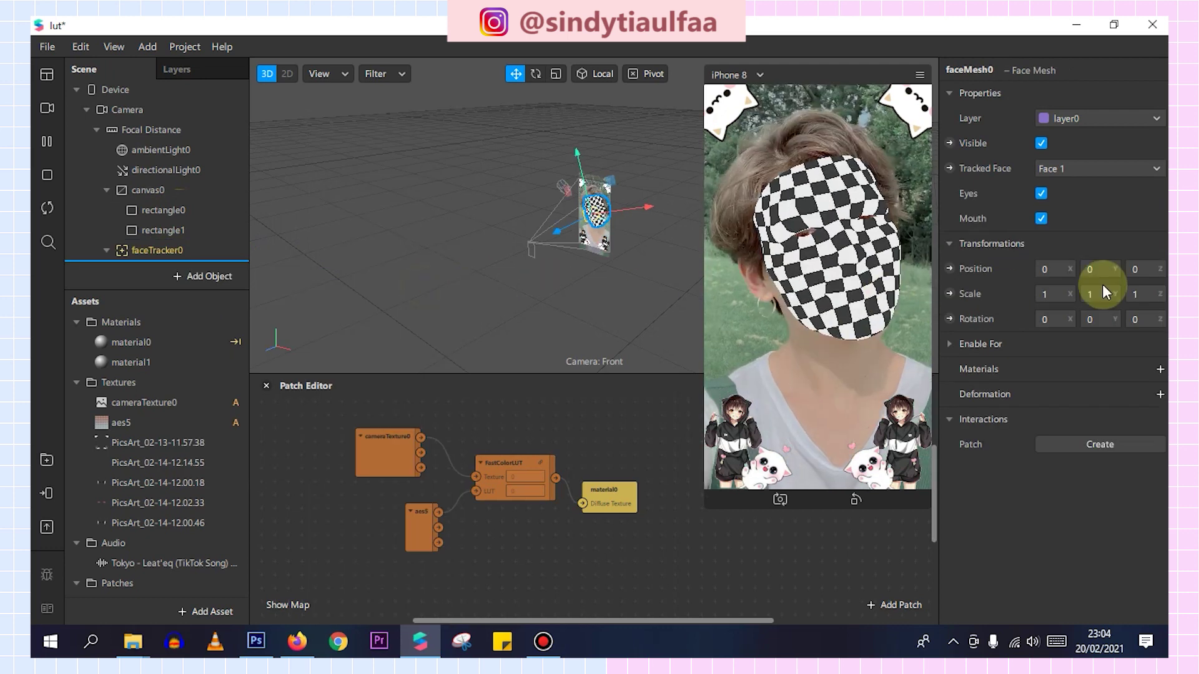
Create a new material2 for the face mesh and briefly play the simulated face video
left_click(1160, 369)
left_click(1131, 445)
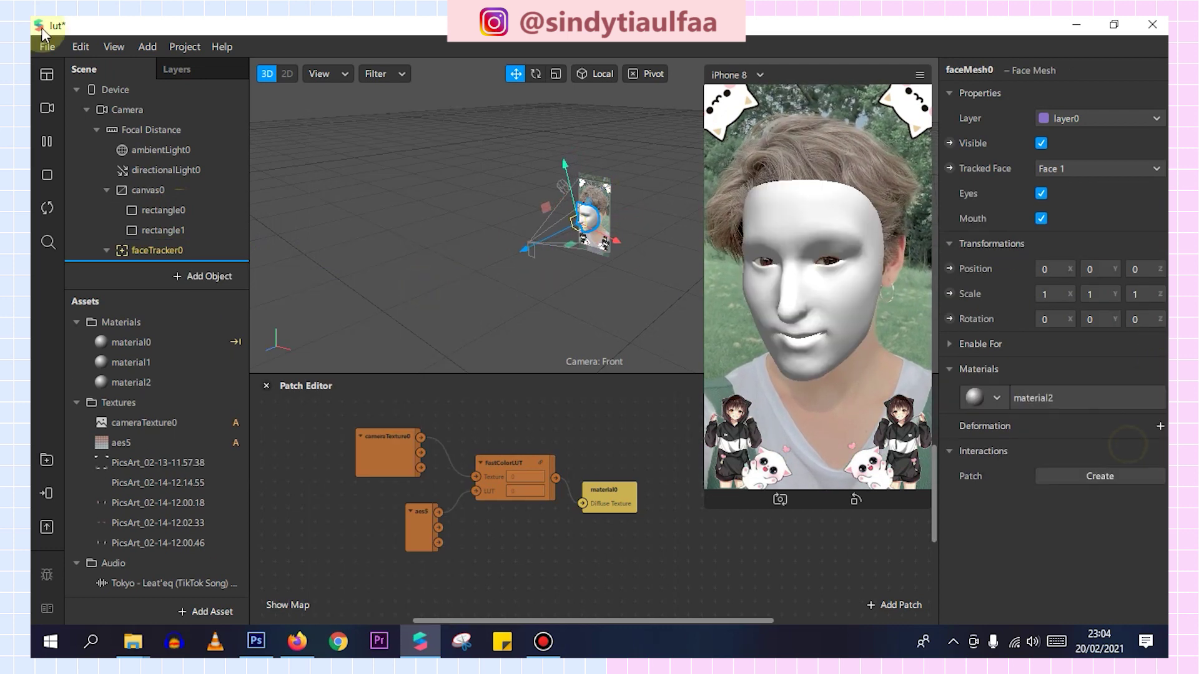
left_click(46, 108)
left_click(47, 142)
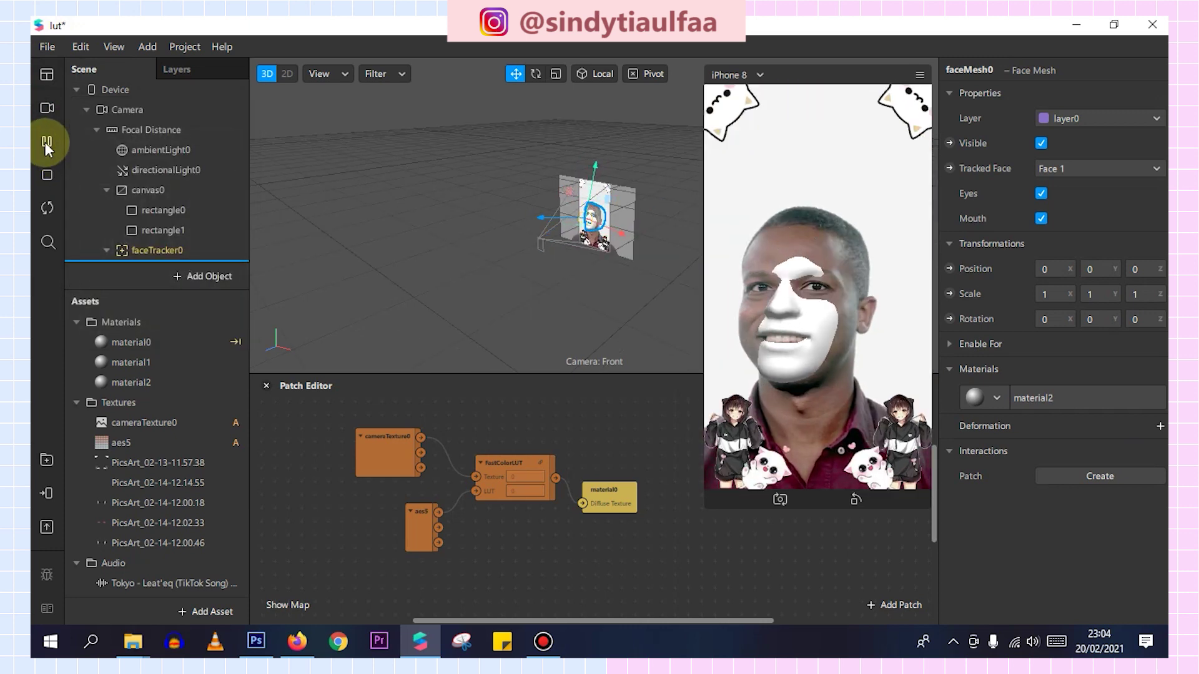
left_click(46, 143)
Switch material2 to the Retouching shader and adjust its Skin Smoothing slider
left_click(128, 378)
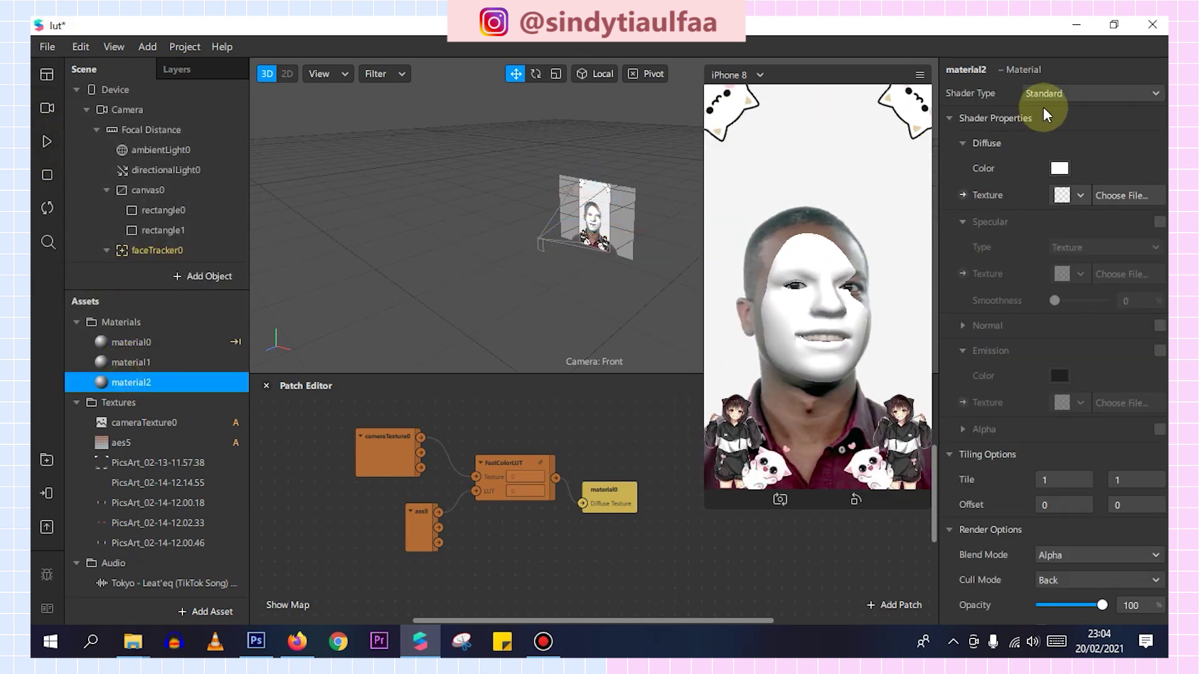
left_click(1062, 94)
left_click(1083, 196)
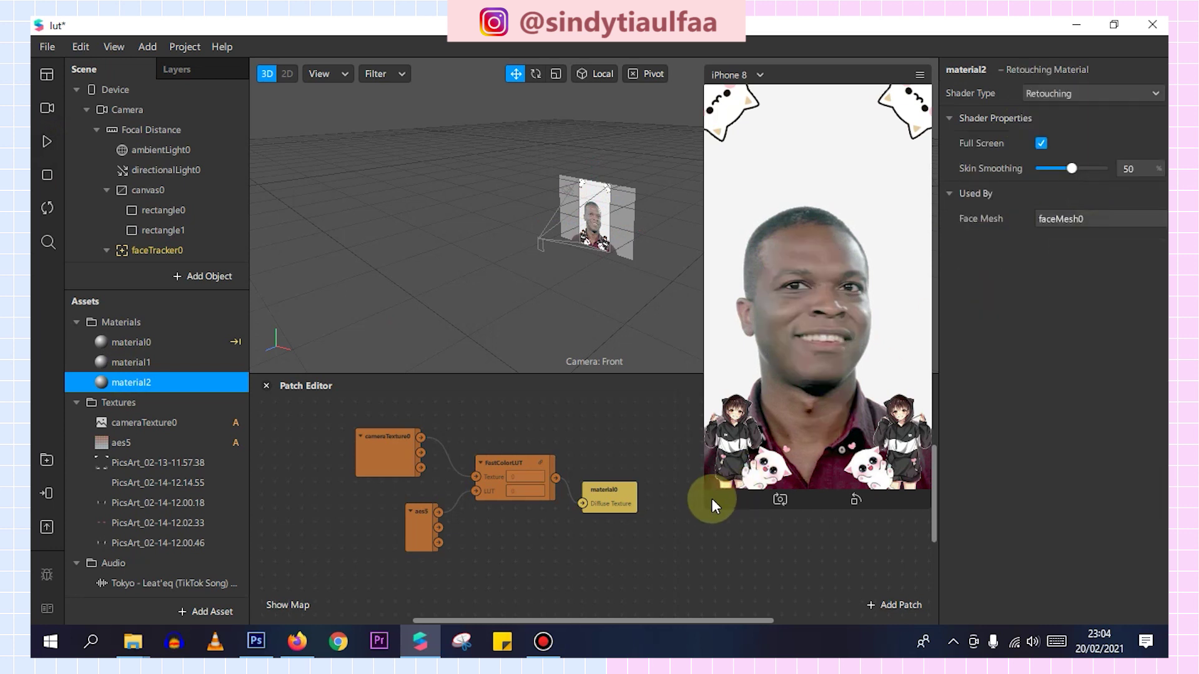
left_click_drag(705, 497, 643, 497)
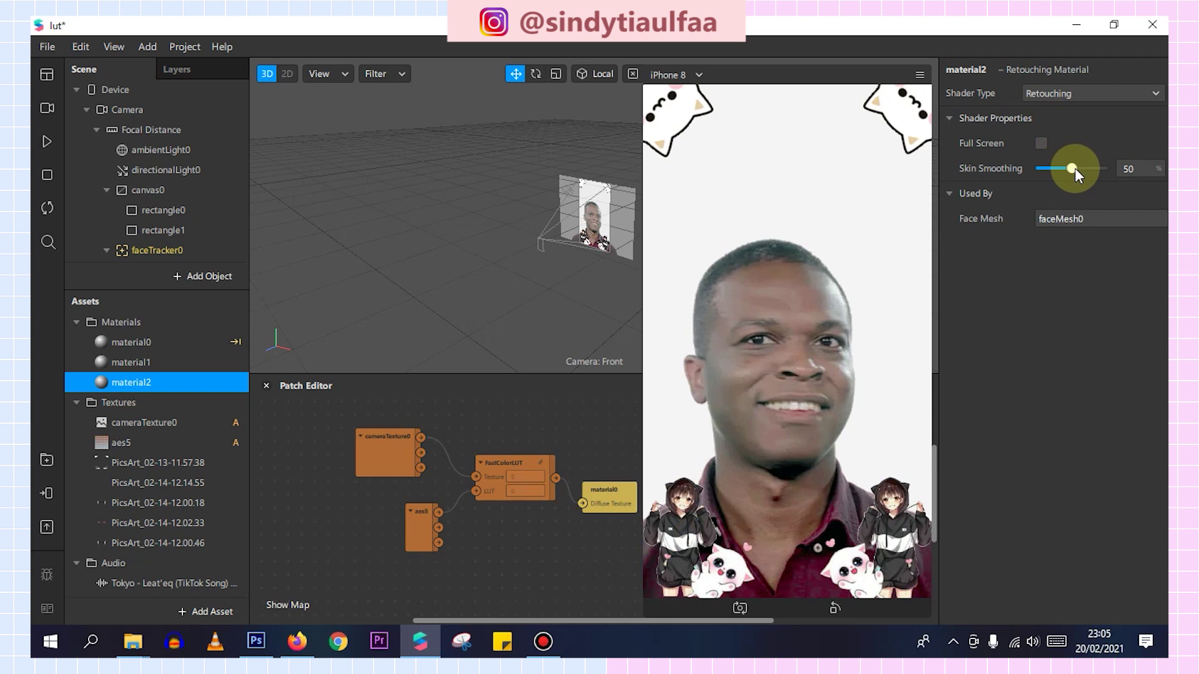
left_click_drag(1074, 168, 909, 171)
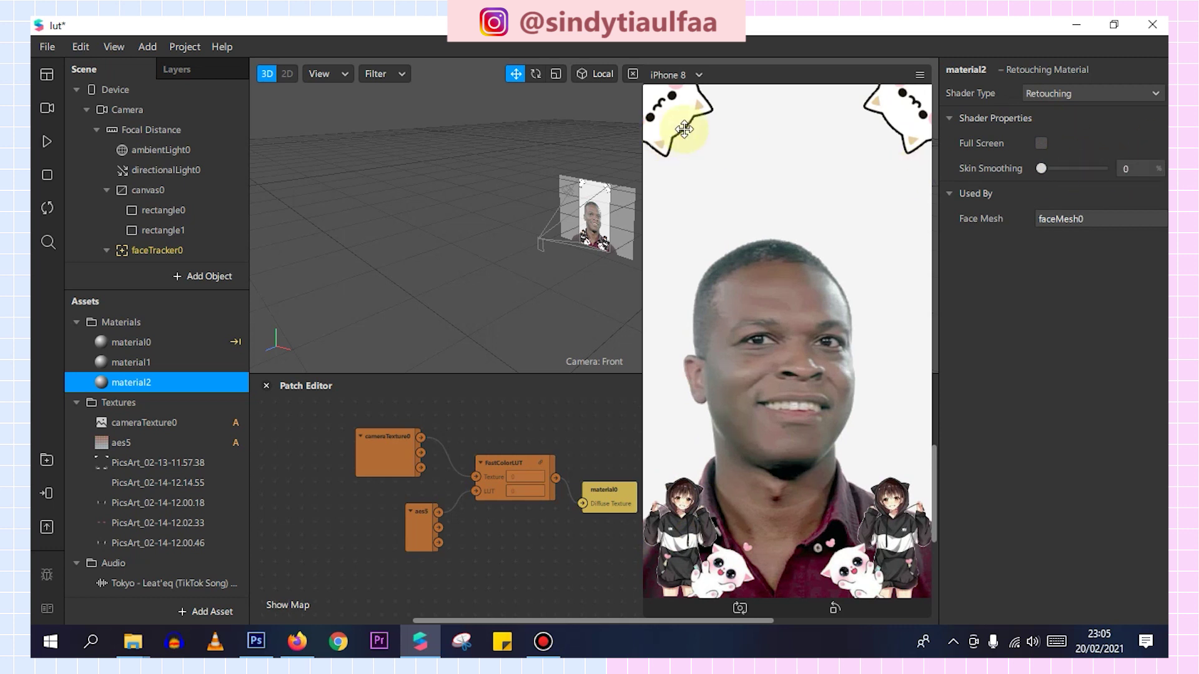
left_click(642, 598)
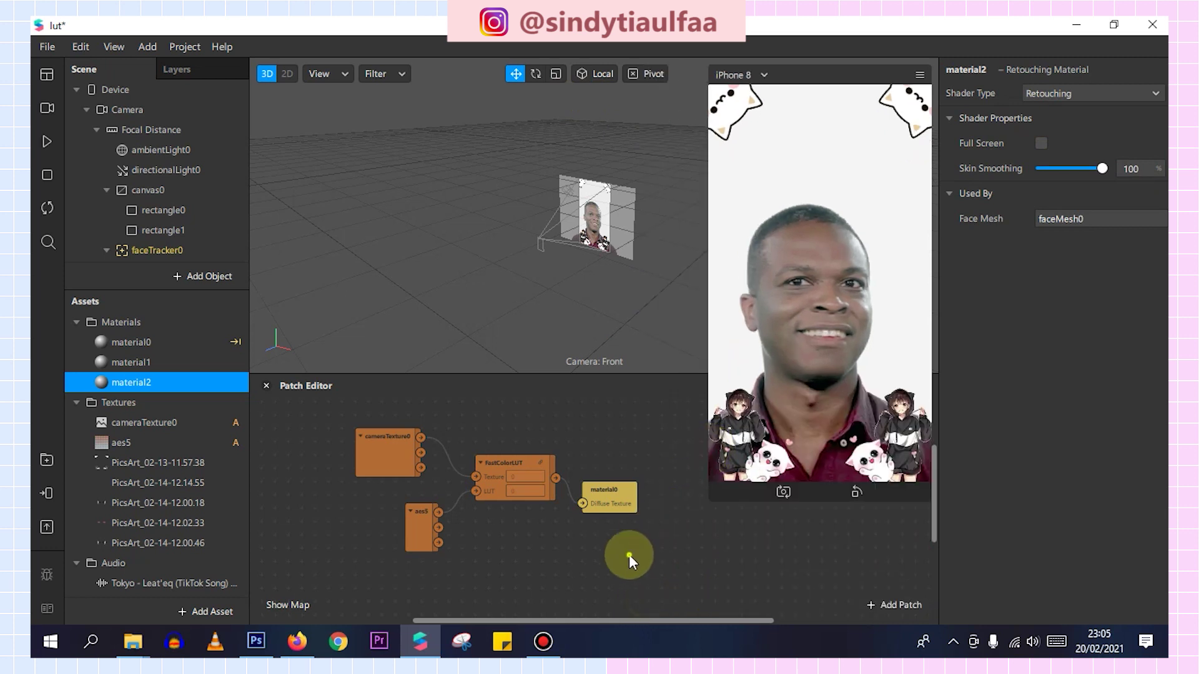
scroll(170, 230, "down", 2)
left_click(174, 218)
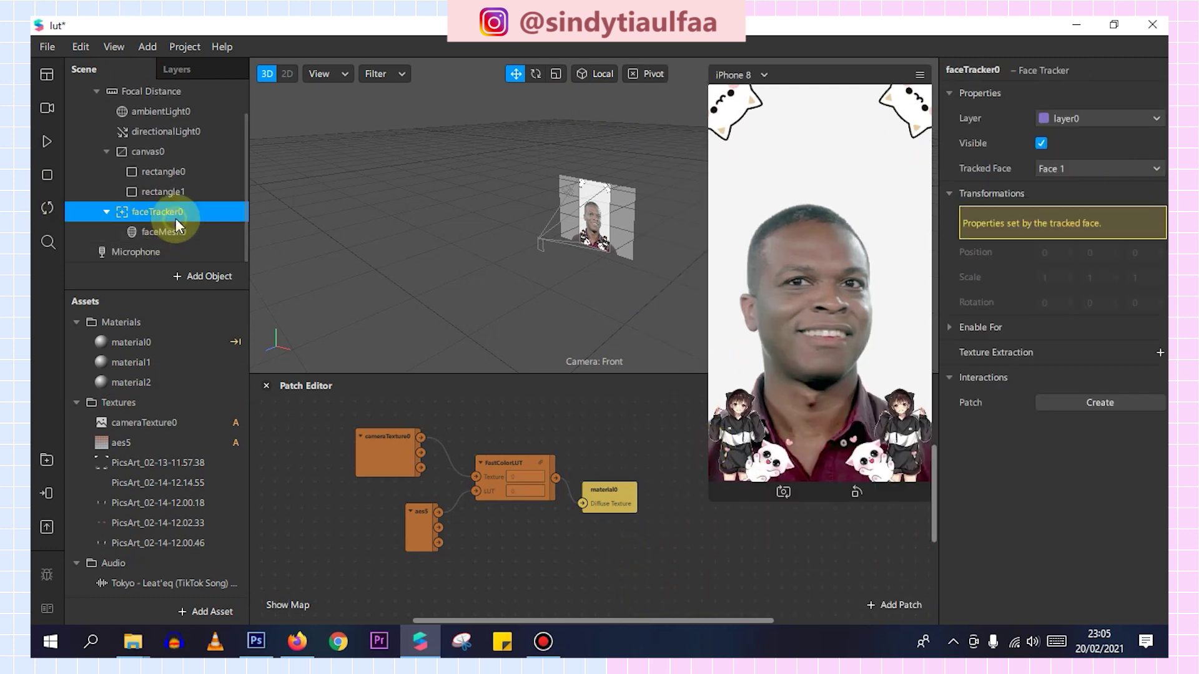
Add a second face mesh under faceTracker0 with a new Flat material3
right_click(175, 218)
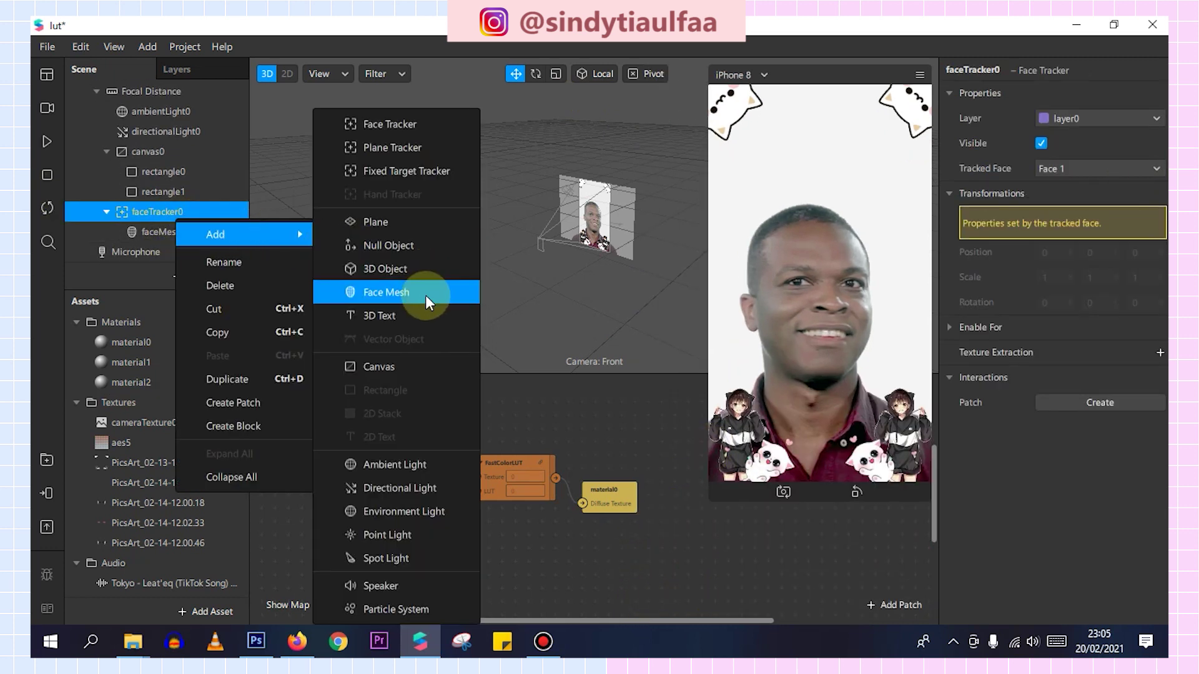
left_click(425, 295)
left_click(1160, 370)
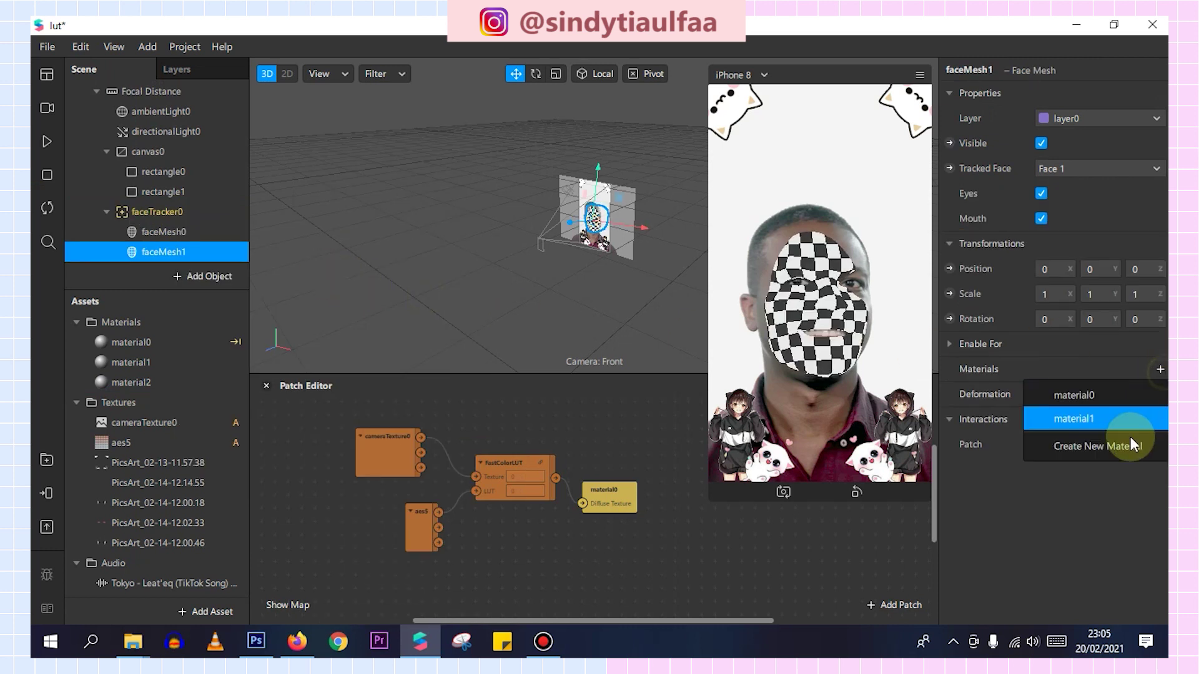
left_click(1093, 447)
left_click(188, 400)
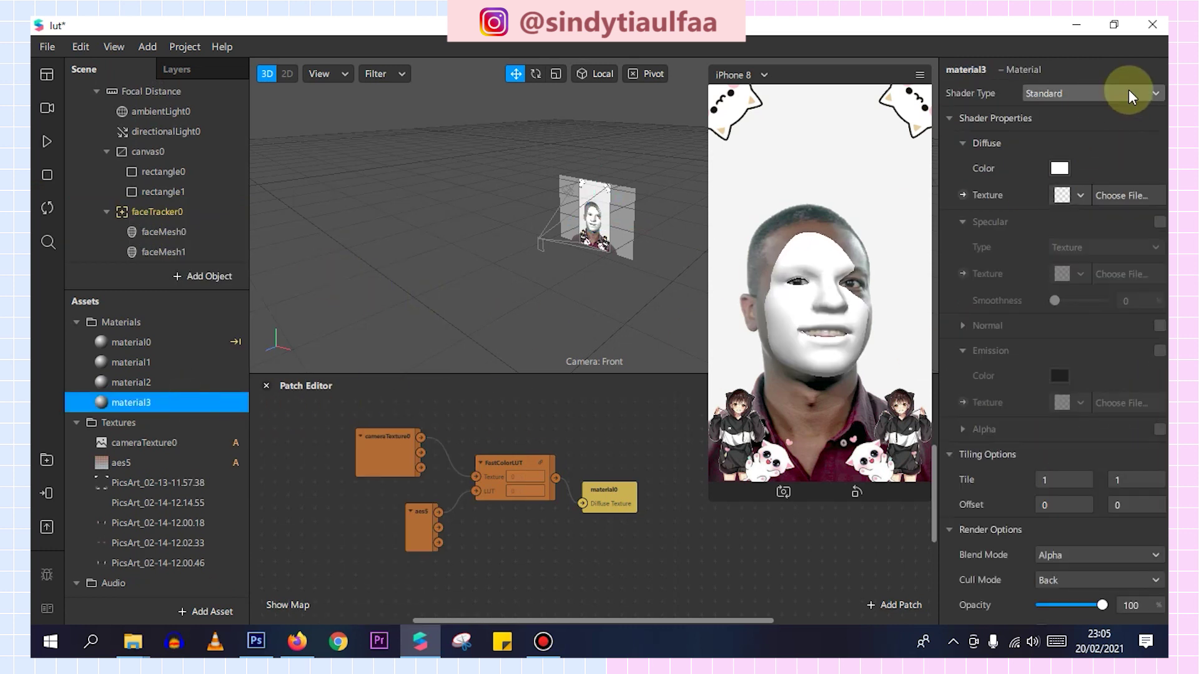
left_click(1129, 88)
left_click(1124, 92)
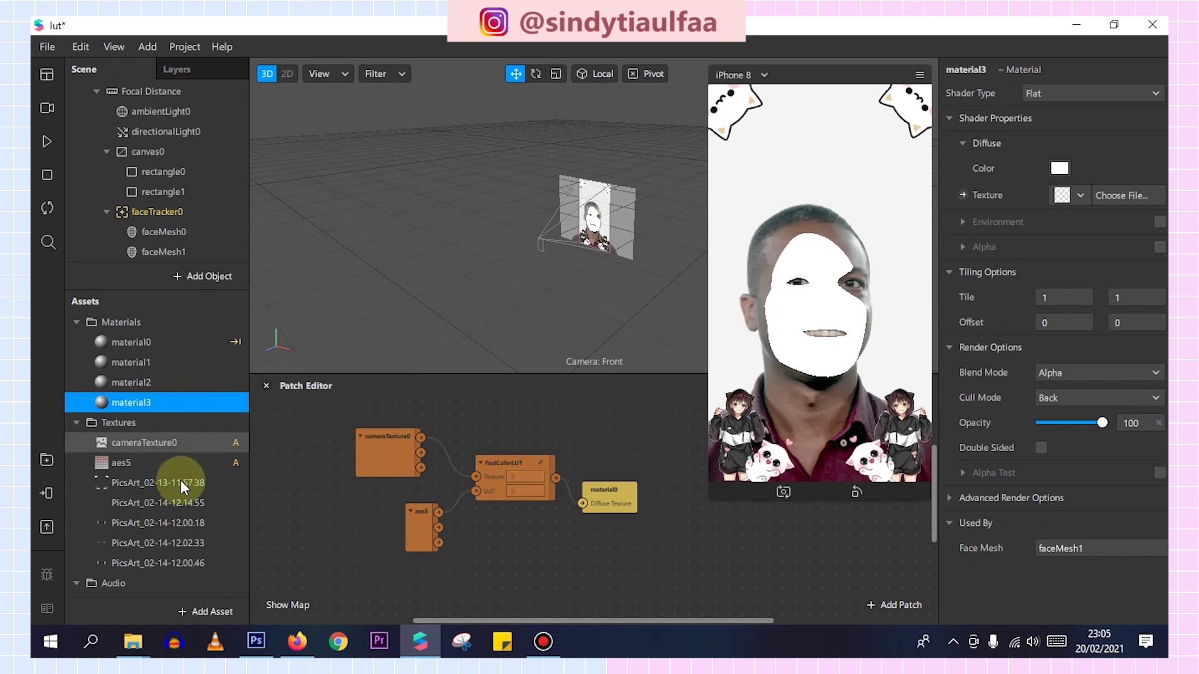
Turn off Use Depth Test on material3 and texture it with PicsArt_02-14-12.00.46 blush
left_click_drag(149, 541, 1066, 204)
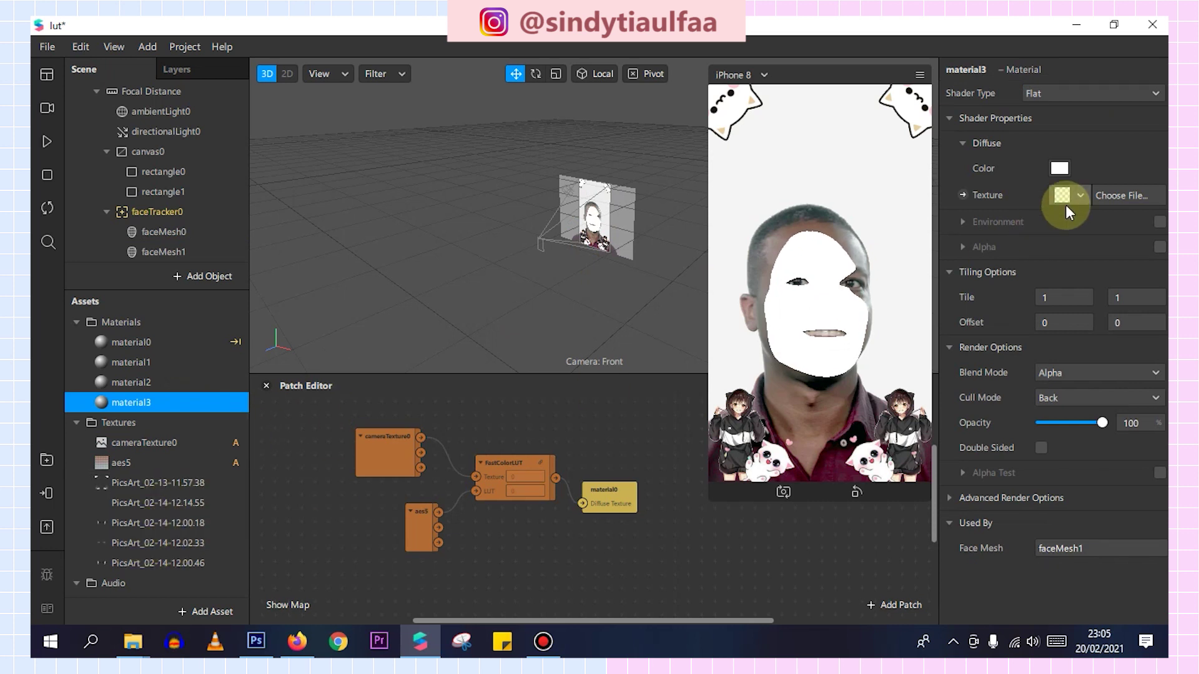
left_click(949, 498)
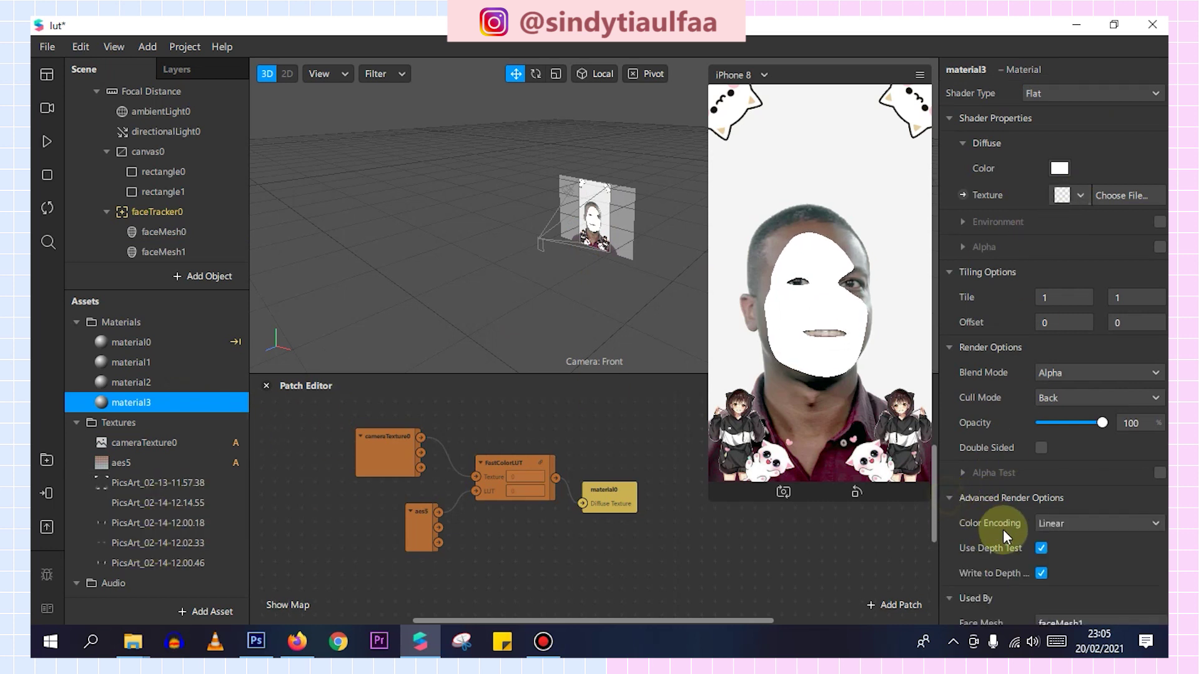
left_click(1040, 548)
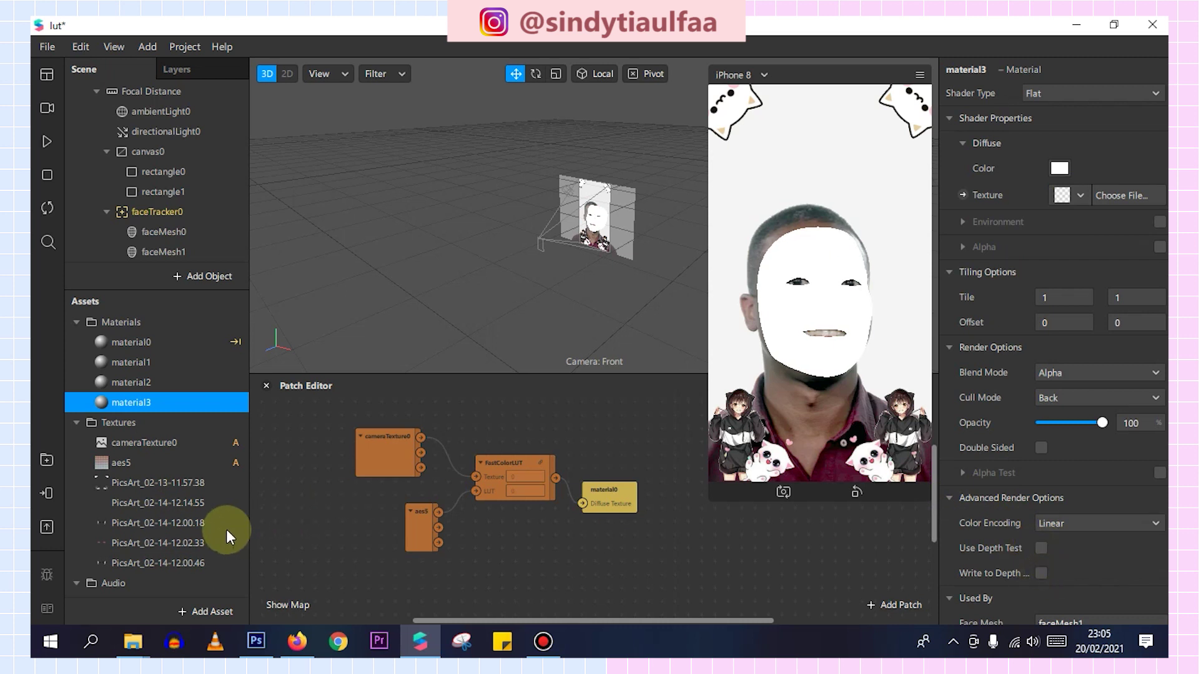
left_click(1080, 197)
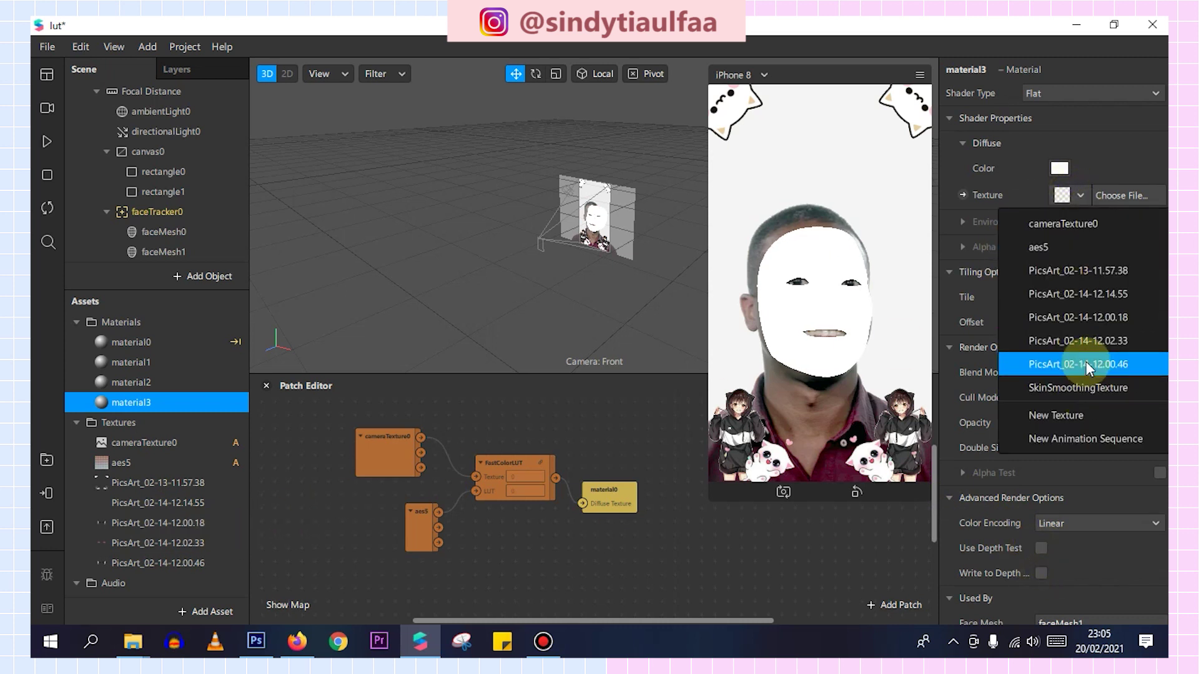
left_click(1089, 342)
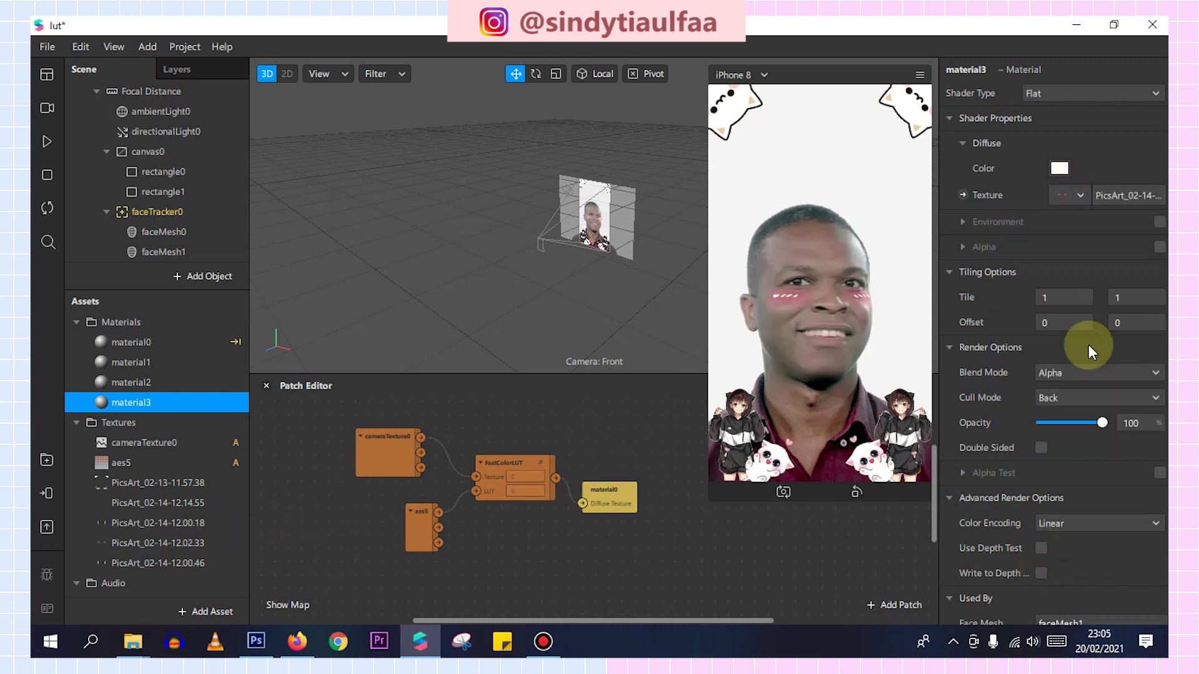
left_click_drag(710, 478, 452, 506)
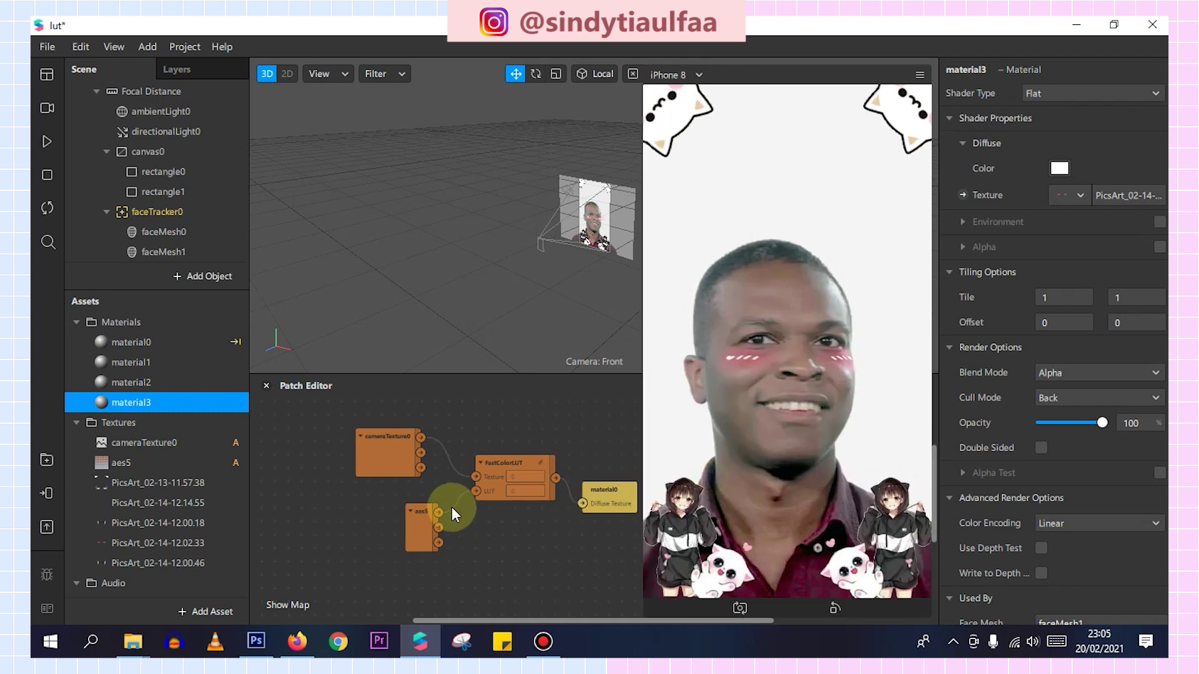
Set blush opacity to 88 and try Multiply, Subtract, Add blends before returning to Alpha
left_click(47, 143)
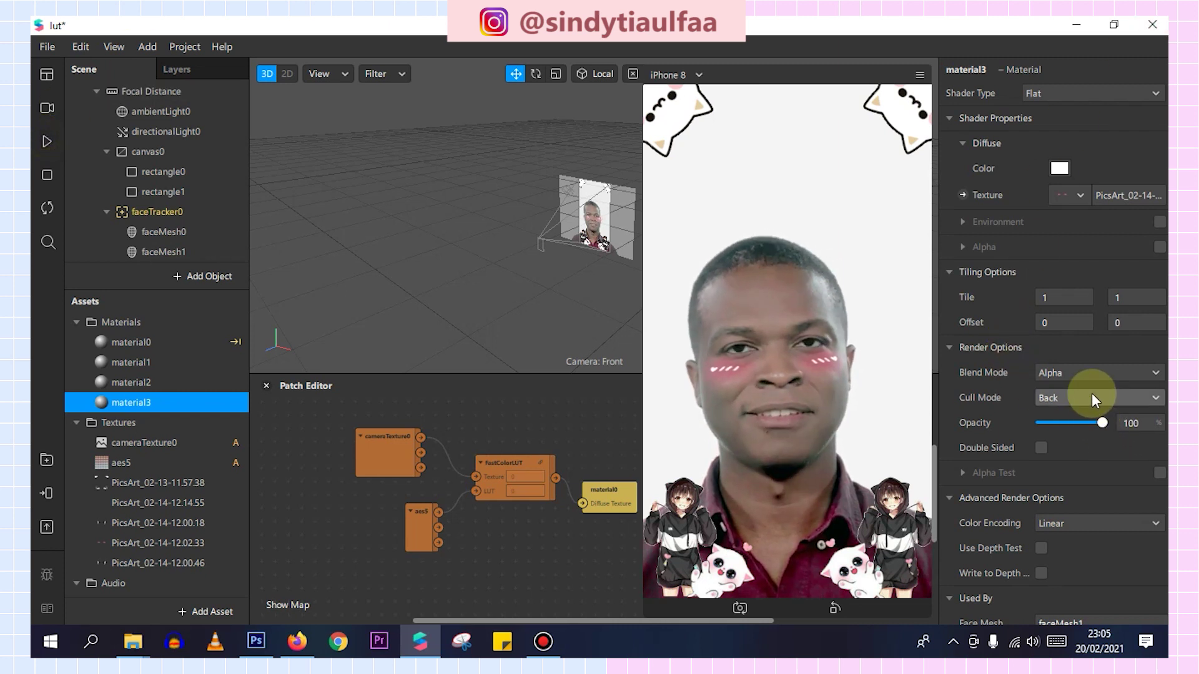
left_click_drag(1095, 419, 1095, 422)
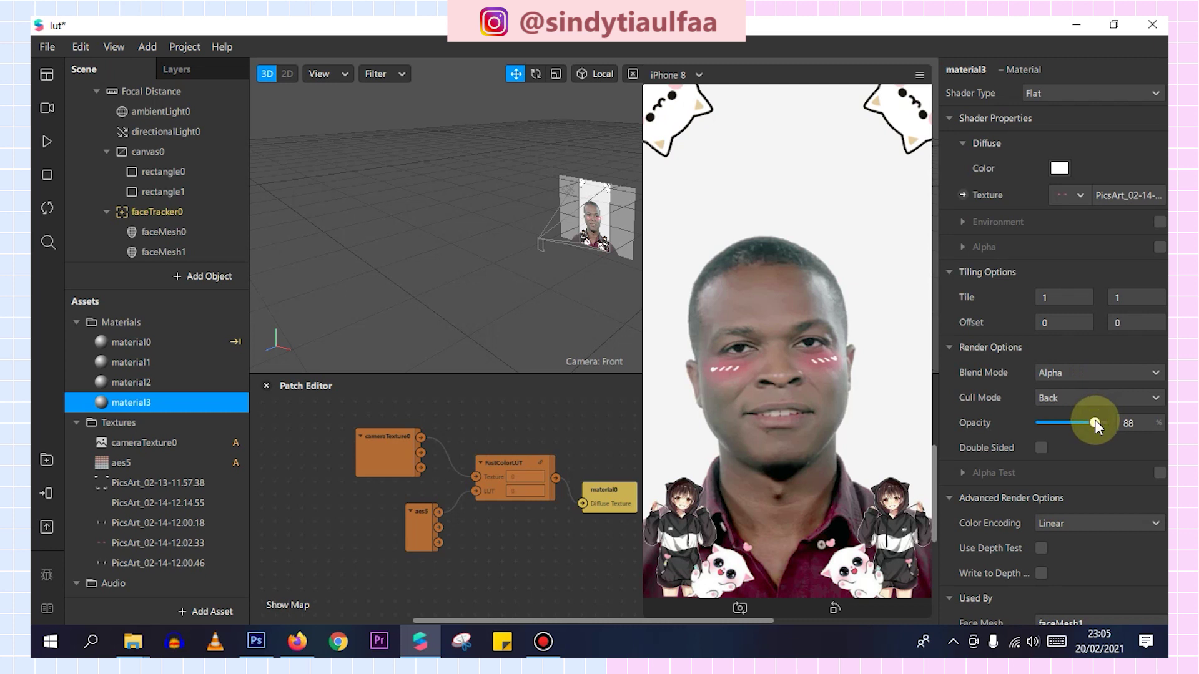
left_click(1089, 376)
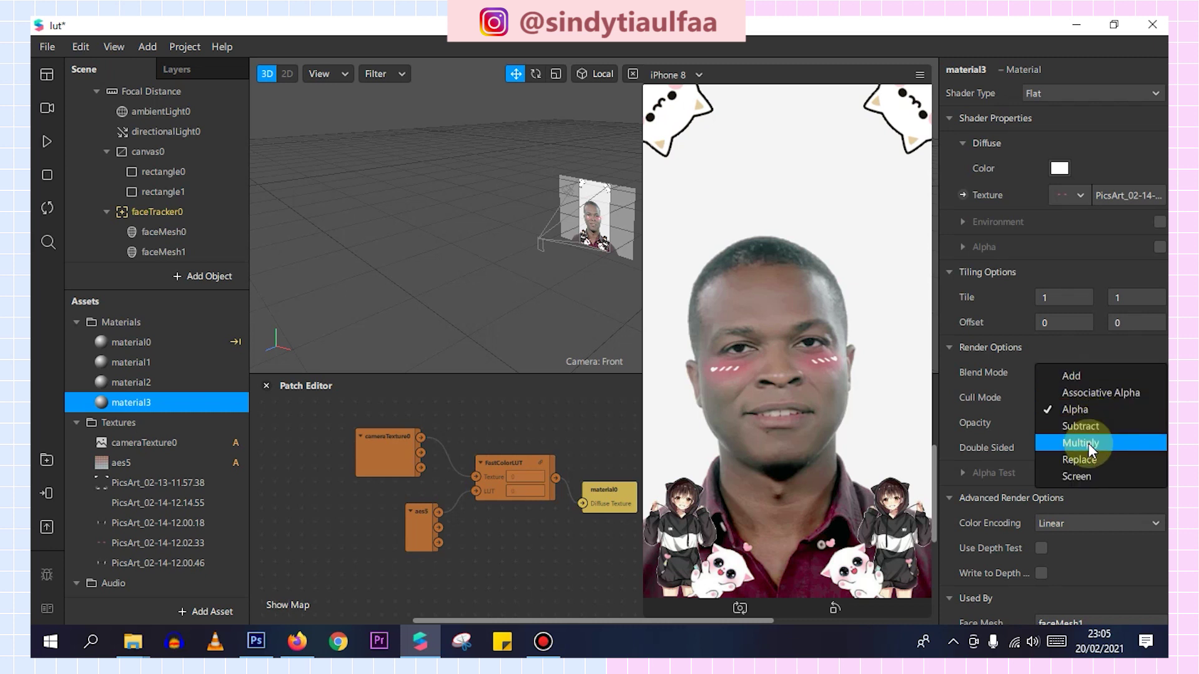
left_click(1088, 443)
left_click(1089, 375)
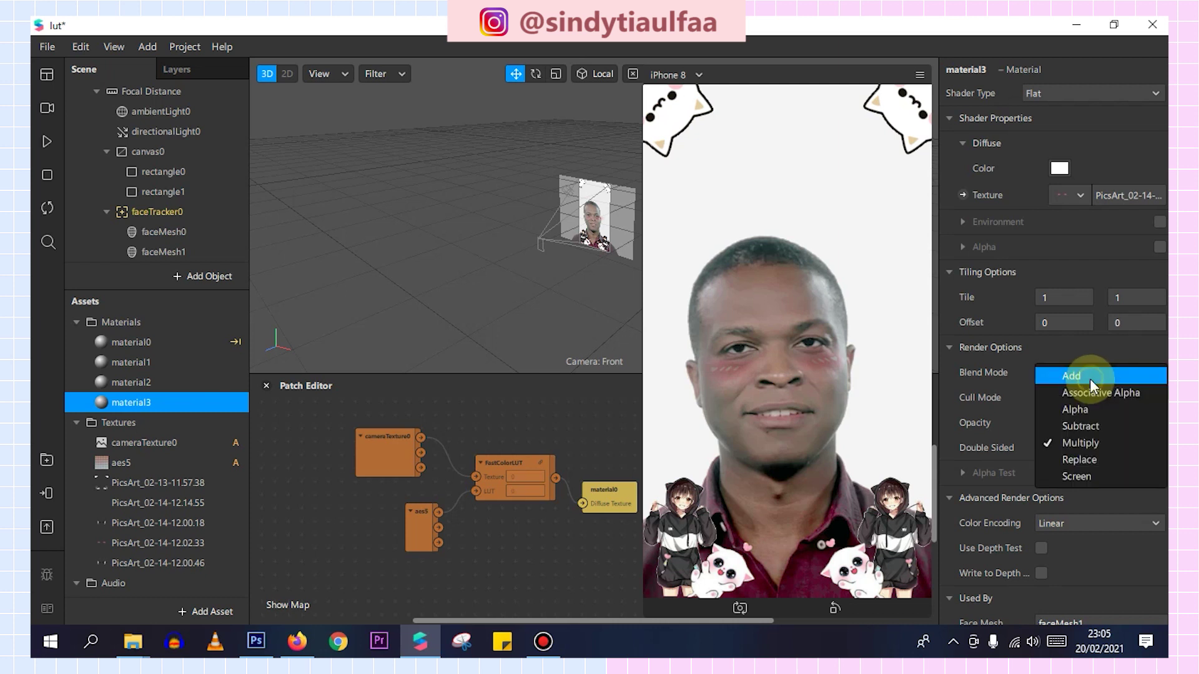
left_click(1089, 419)
left_click(1088, 370)
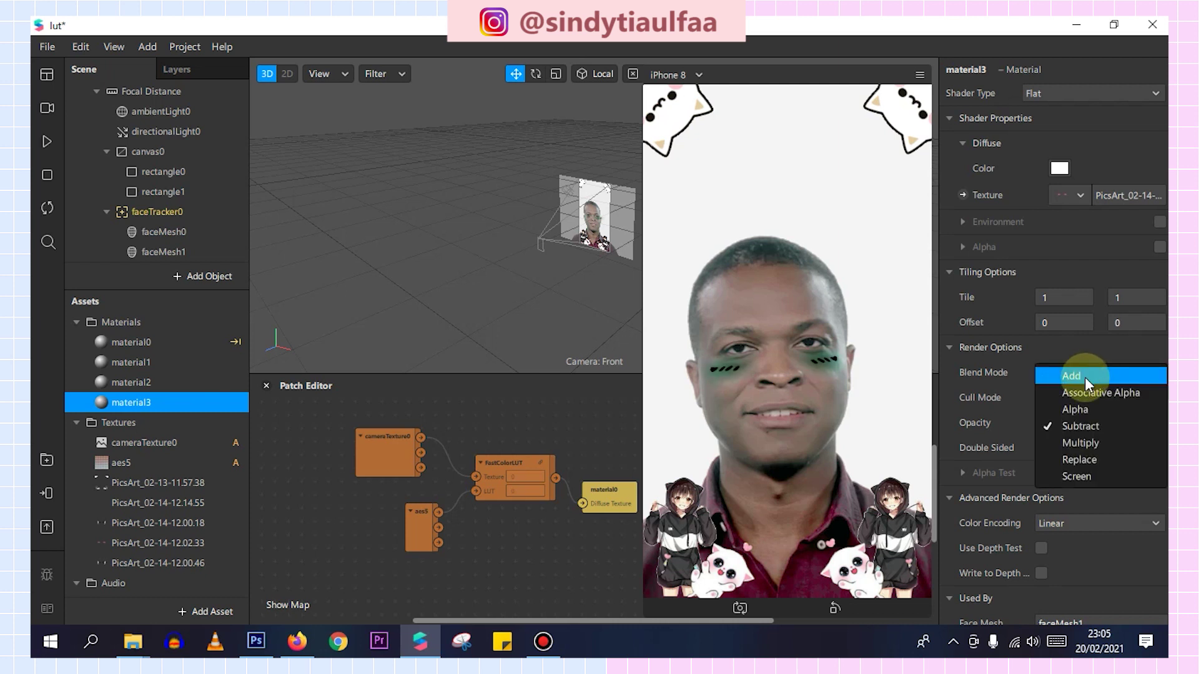
left_click(1085, 371)
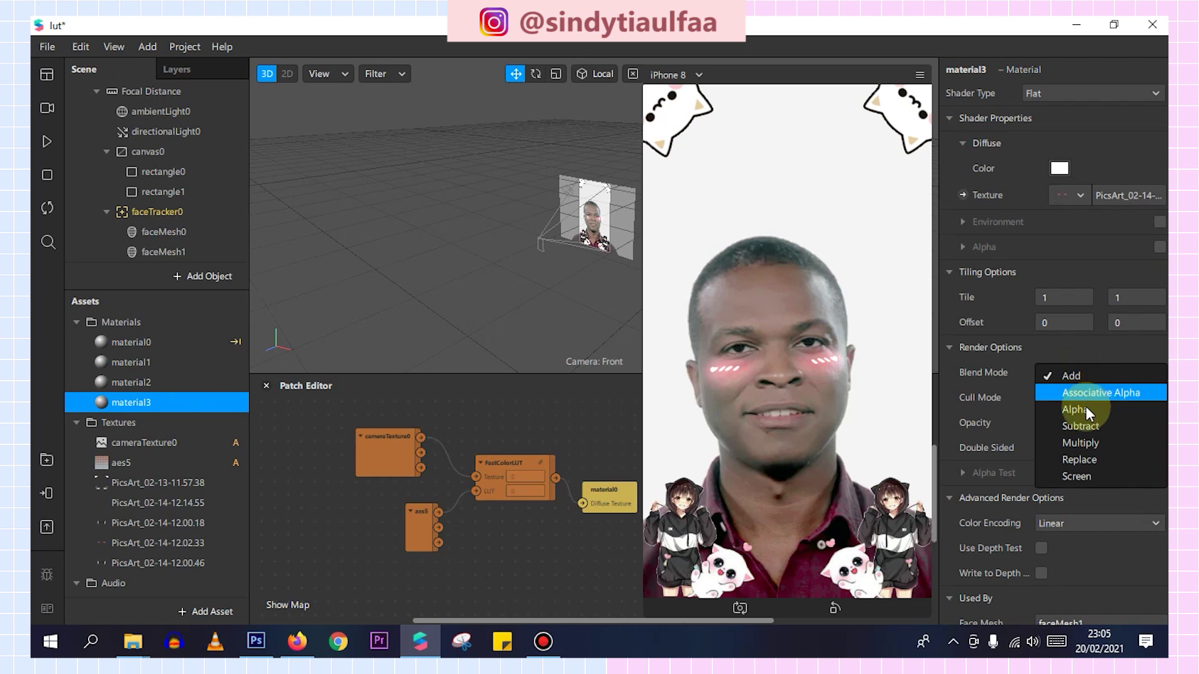
left_click(1086, 401)
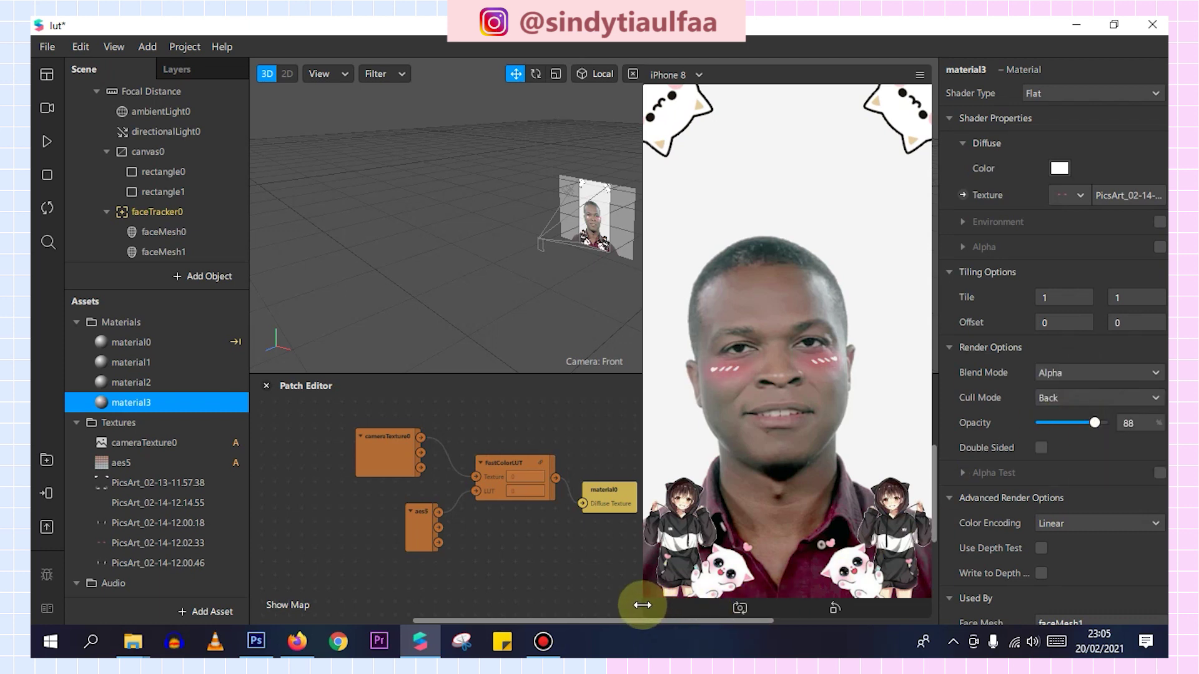
left_click(555, 652)
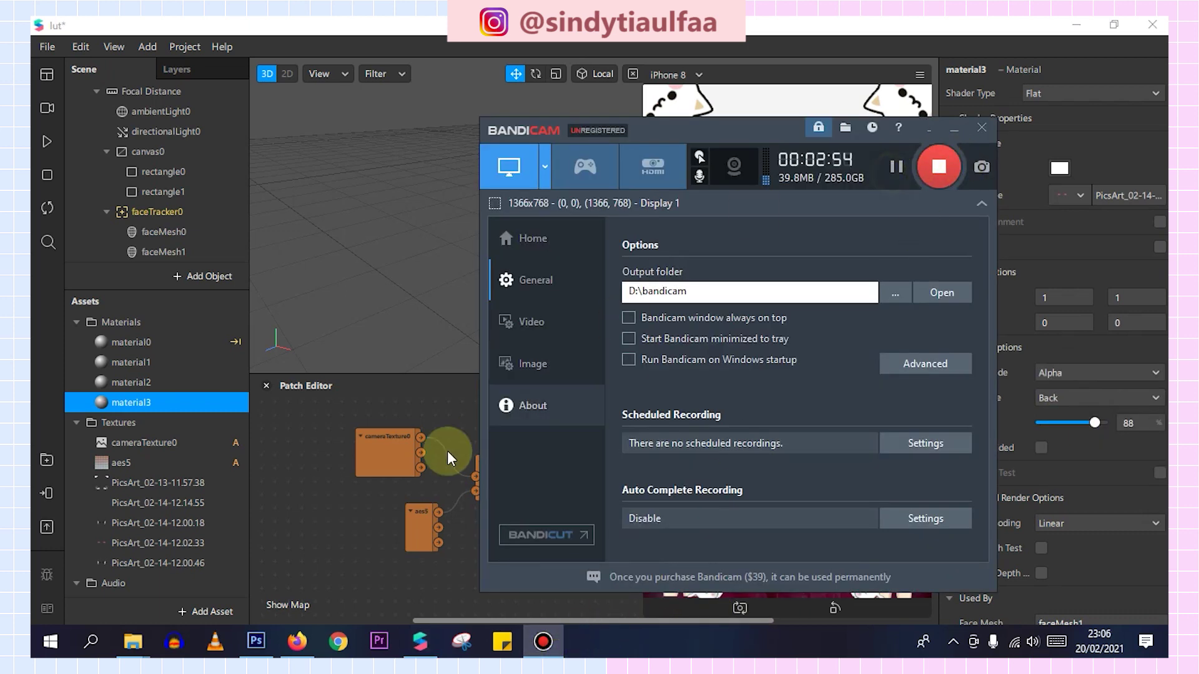
left_click(342, 510)
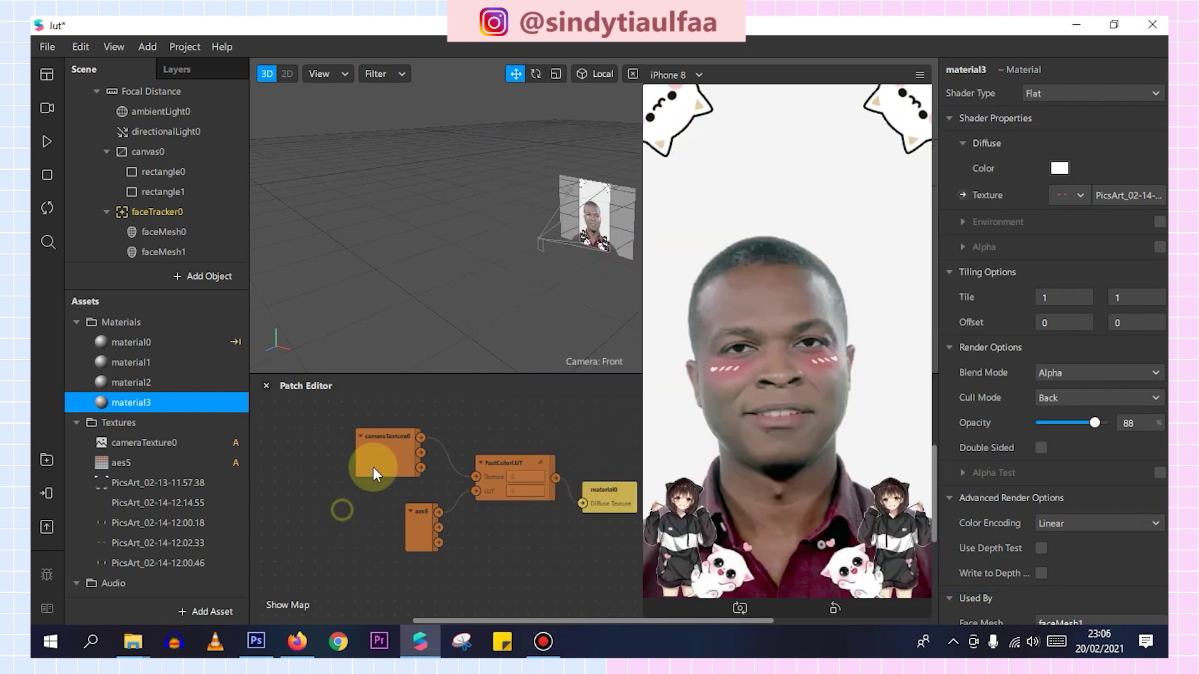
Inspect texture PicsArt_02-14-12.14.55, enlarge the simulator and replay the face preview
left_click(47, 142)
left_click(46, 142)
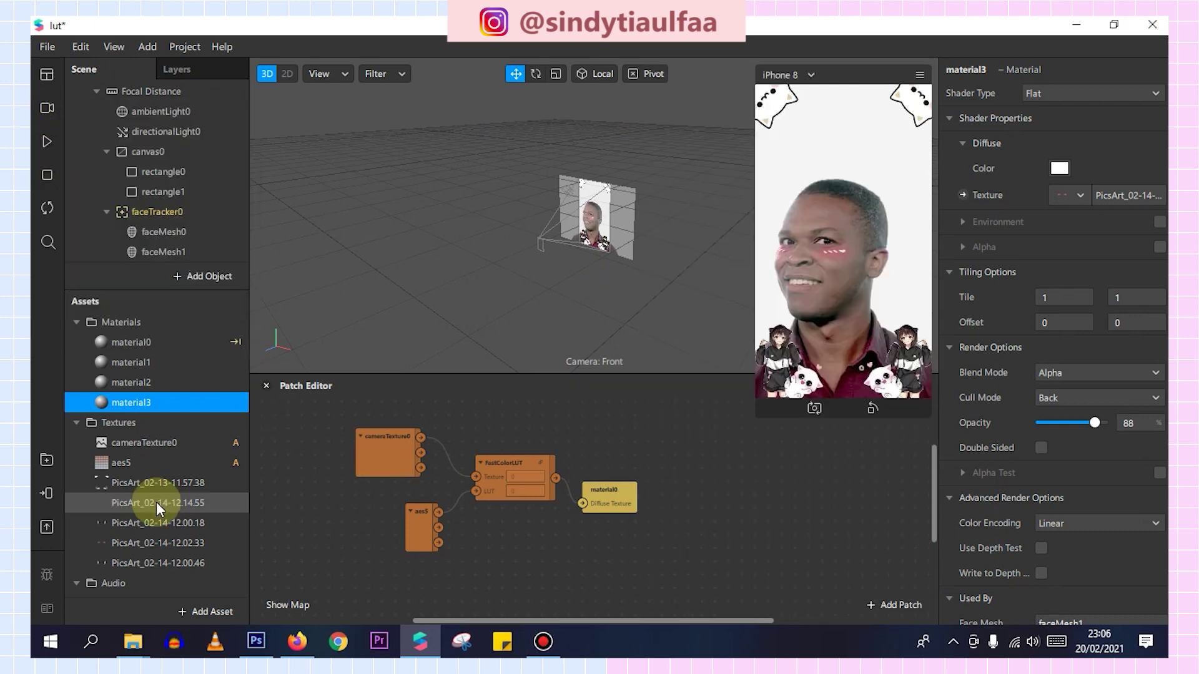
left_click(156, 502)
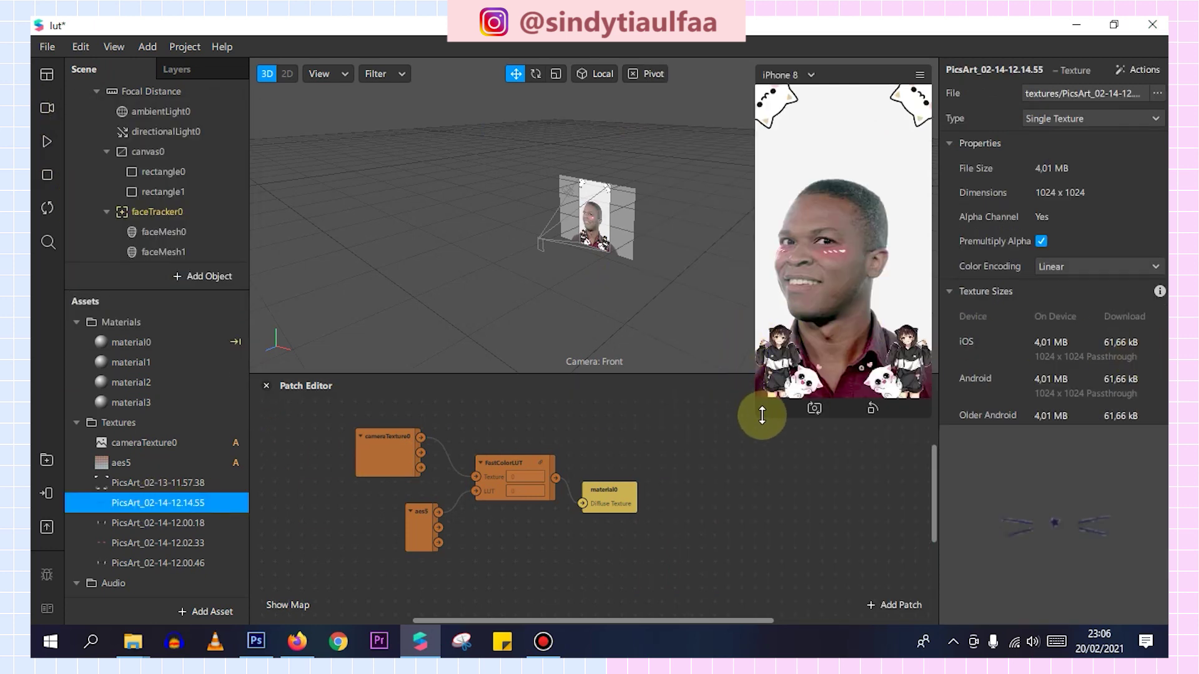
left_click_drag(763, 417, 762, 558)
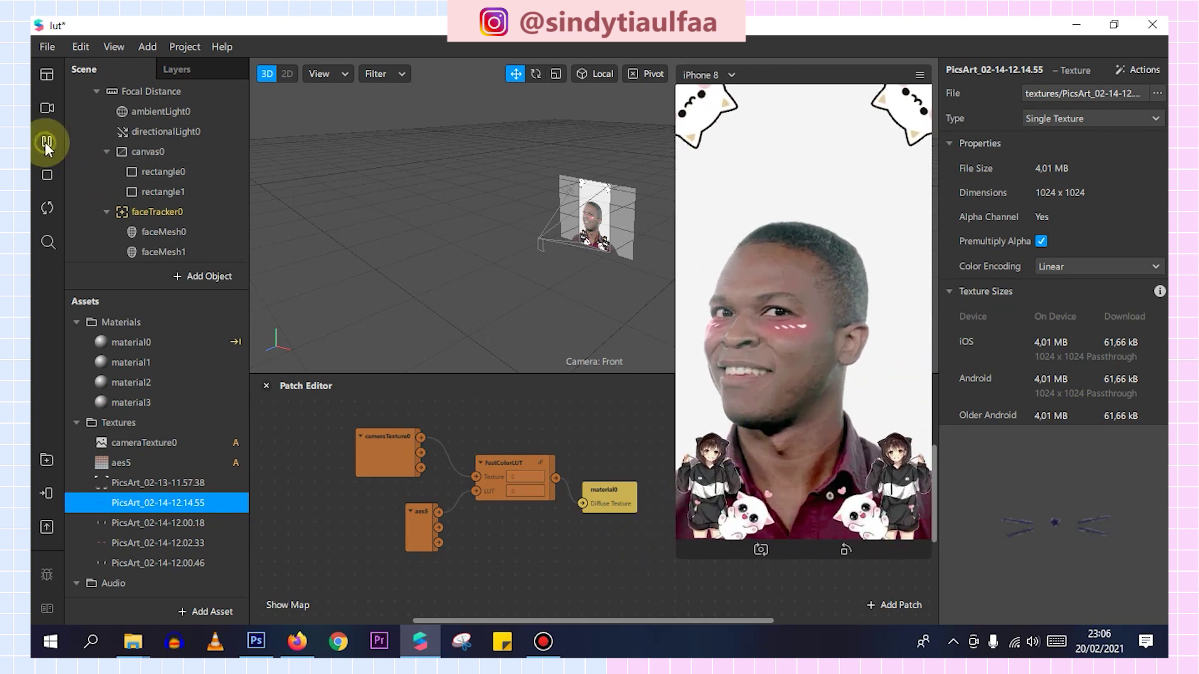
left_click(45, 141)
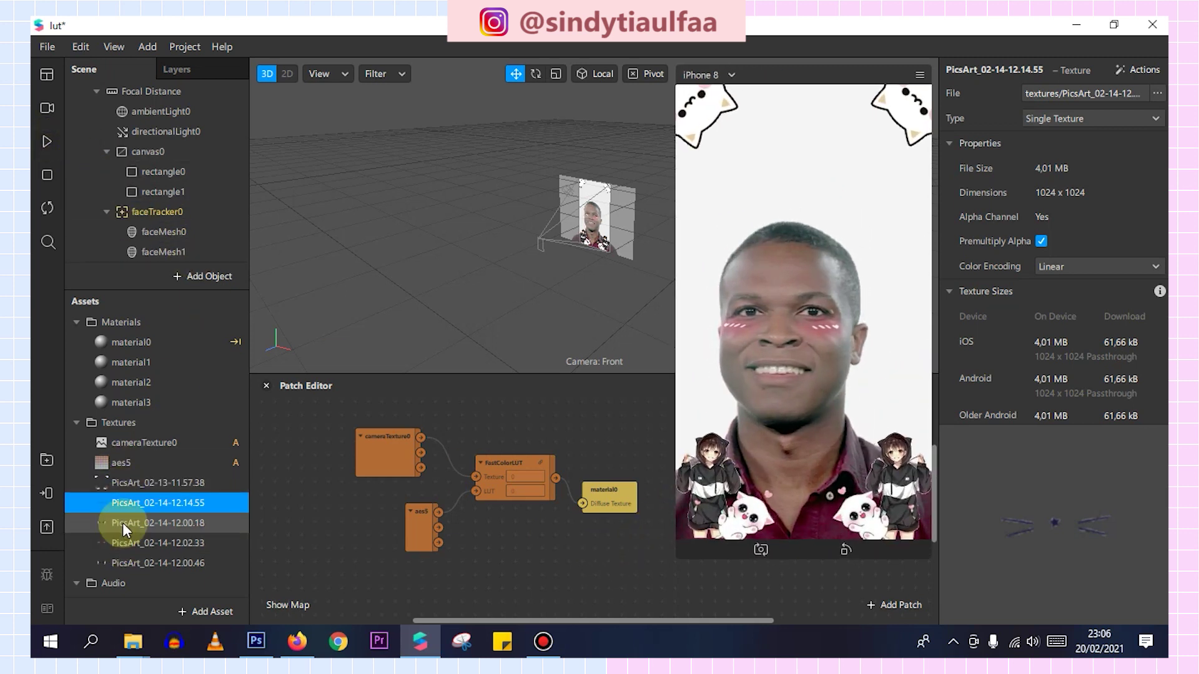
left_click(166, 210)
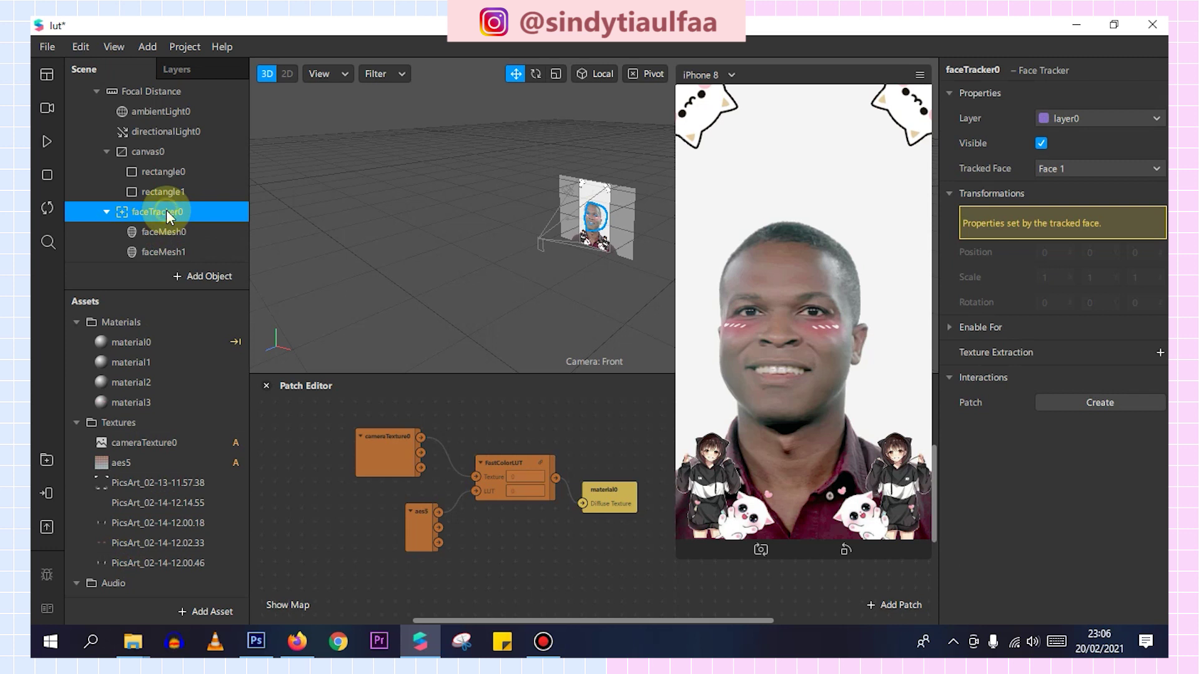
Add a plane under faceTracker0 with a new material4
right_click(167, 209)
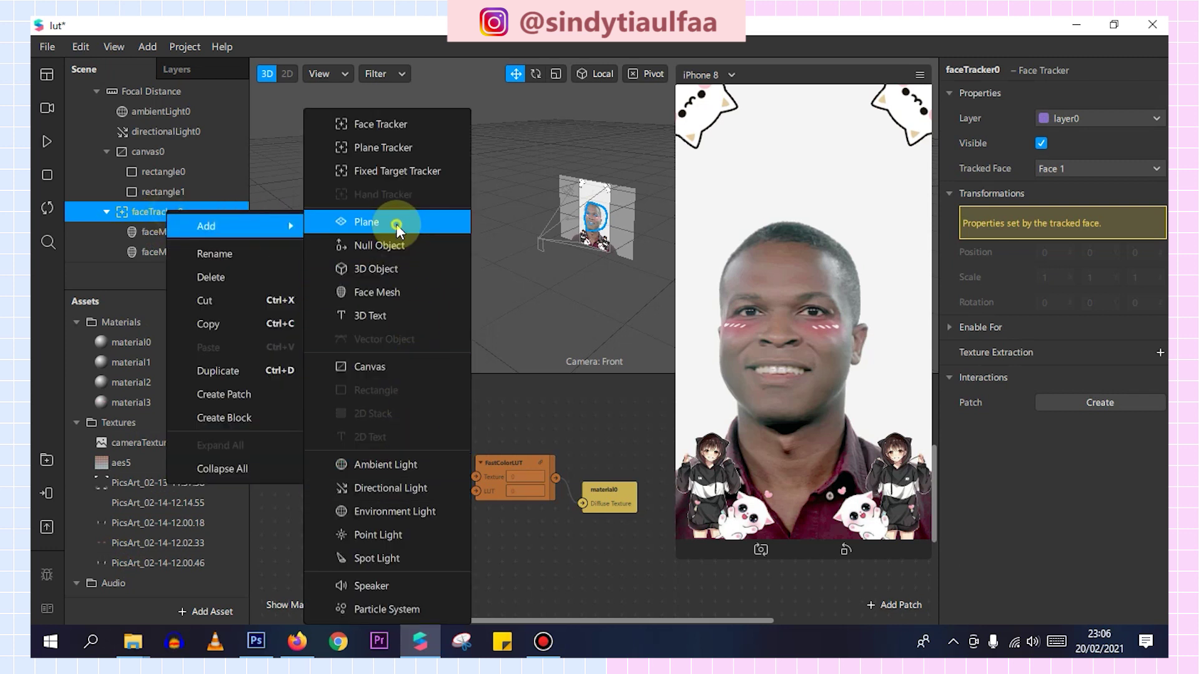
left_click(375, 223)
left_click(1159, 294)
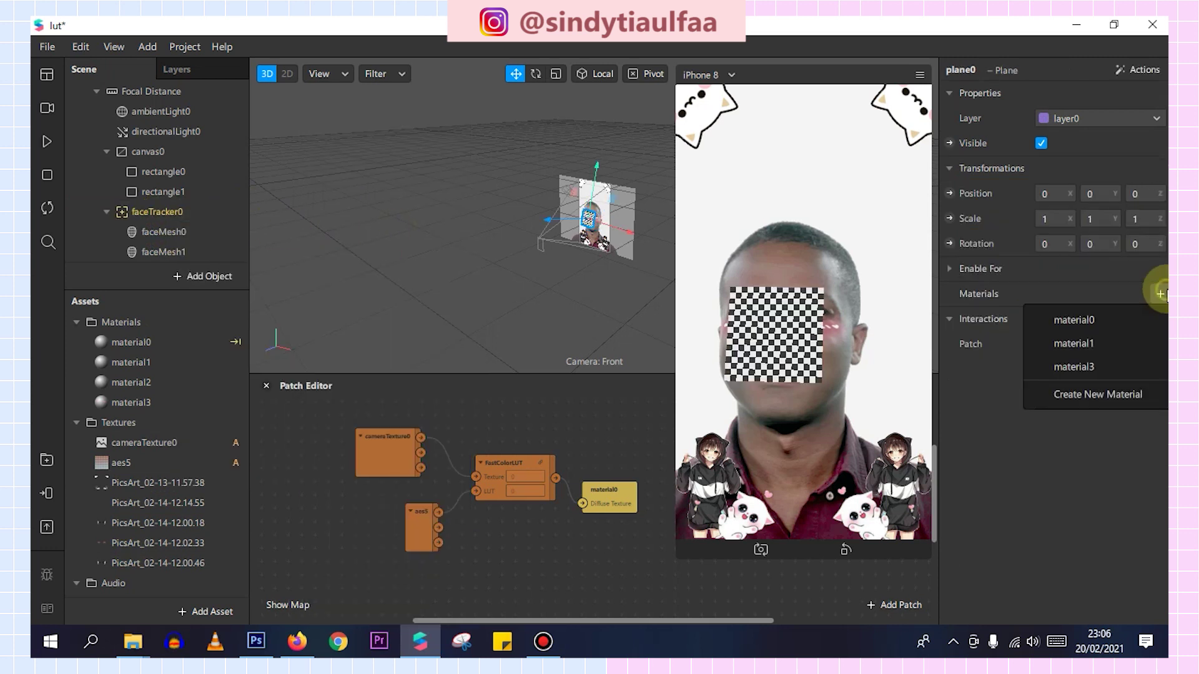
left_click(1102, 398)
Make material4 Flat and turn off Write to Depth in Advanced Render Options
left_click(128, 422)
left_click(1072, 92)
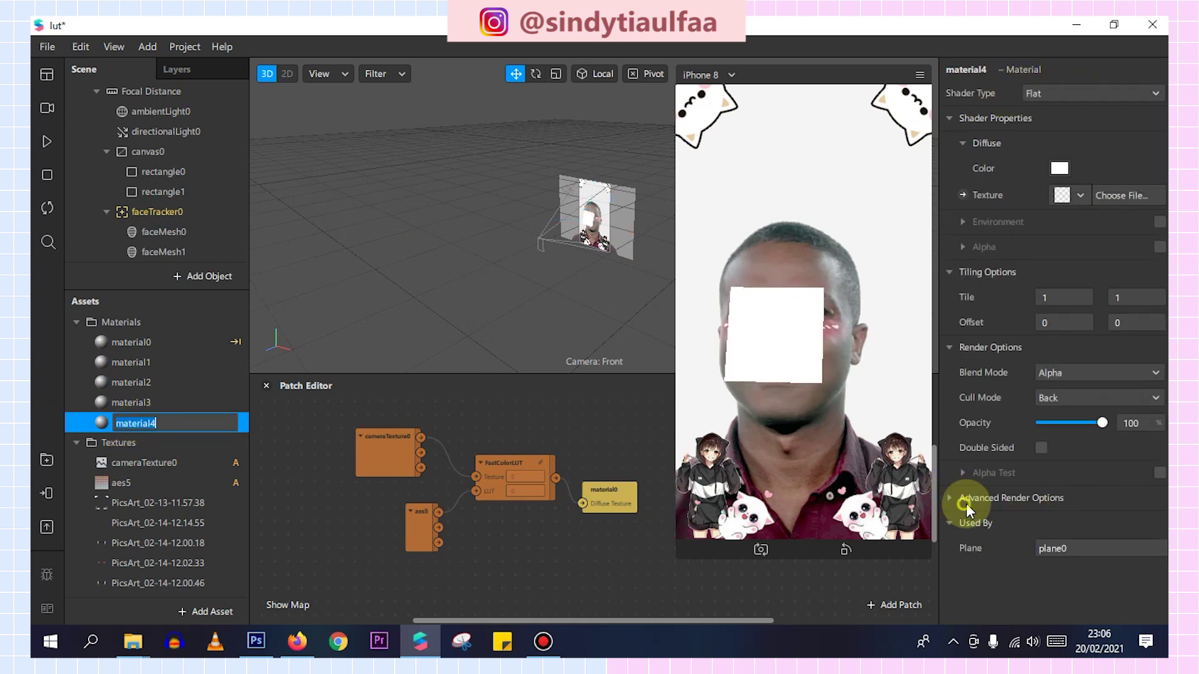
left_click(950, 499)
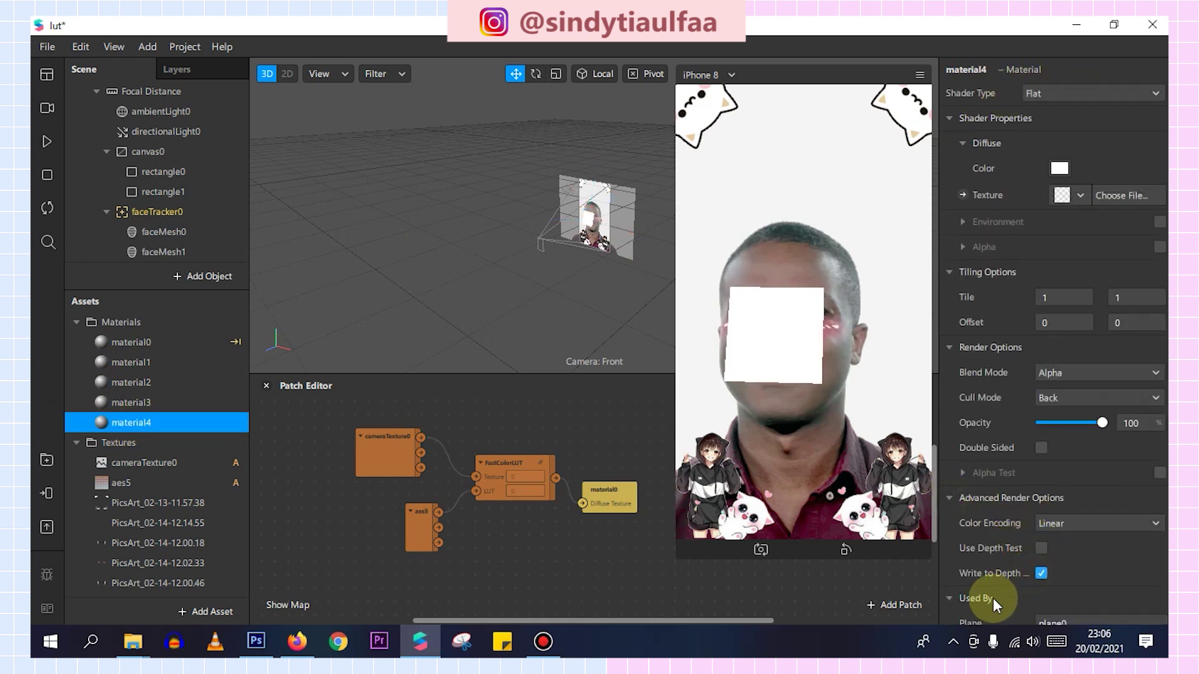
left_click(1040, 573)
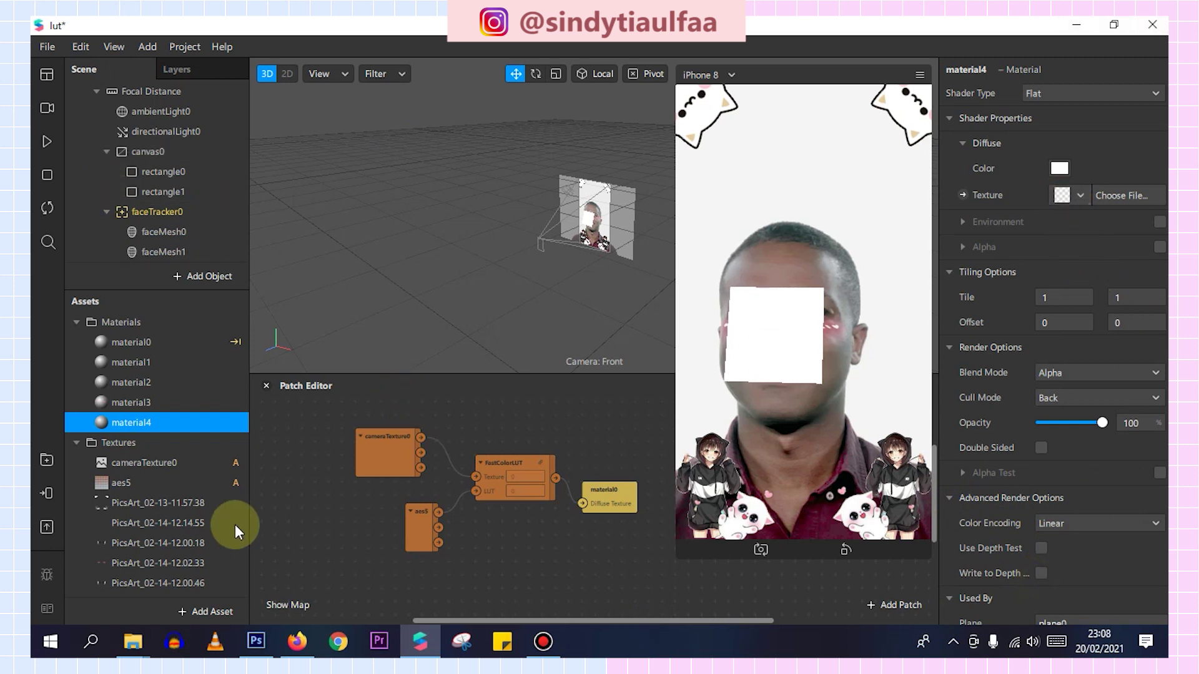
Apply the cat-ear PicsArt texture to material4 and check it in the preview
left_click(1062, 196)
left_click(1072, 310)
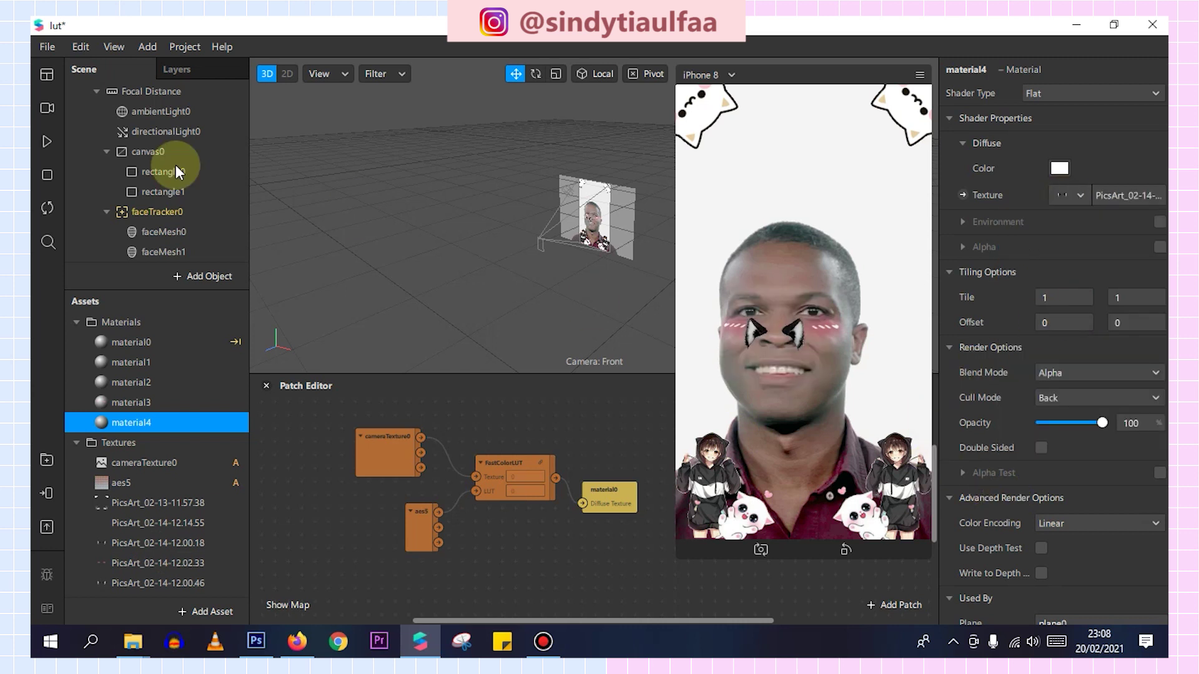
left_click(47, 141)
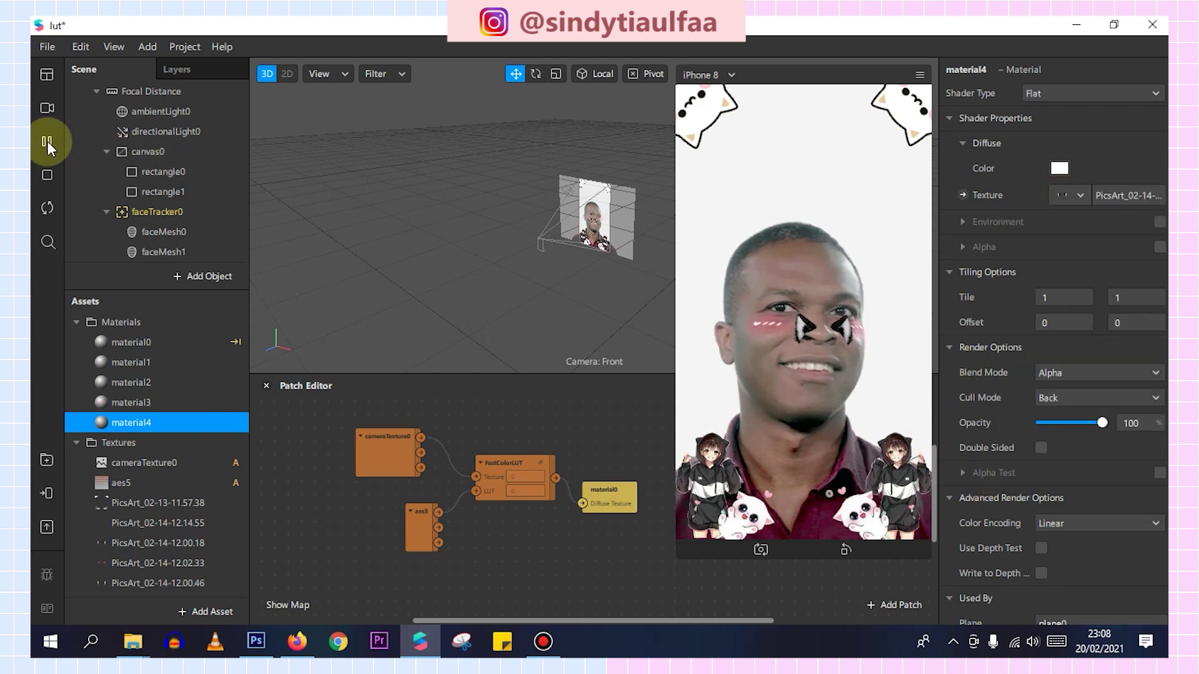
left_click(48, 141)
Scale plane0 to 2 on the X, Y and Z axes
scroll(175, 218, "down", 1)
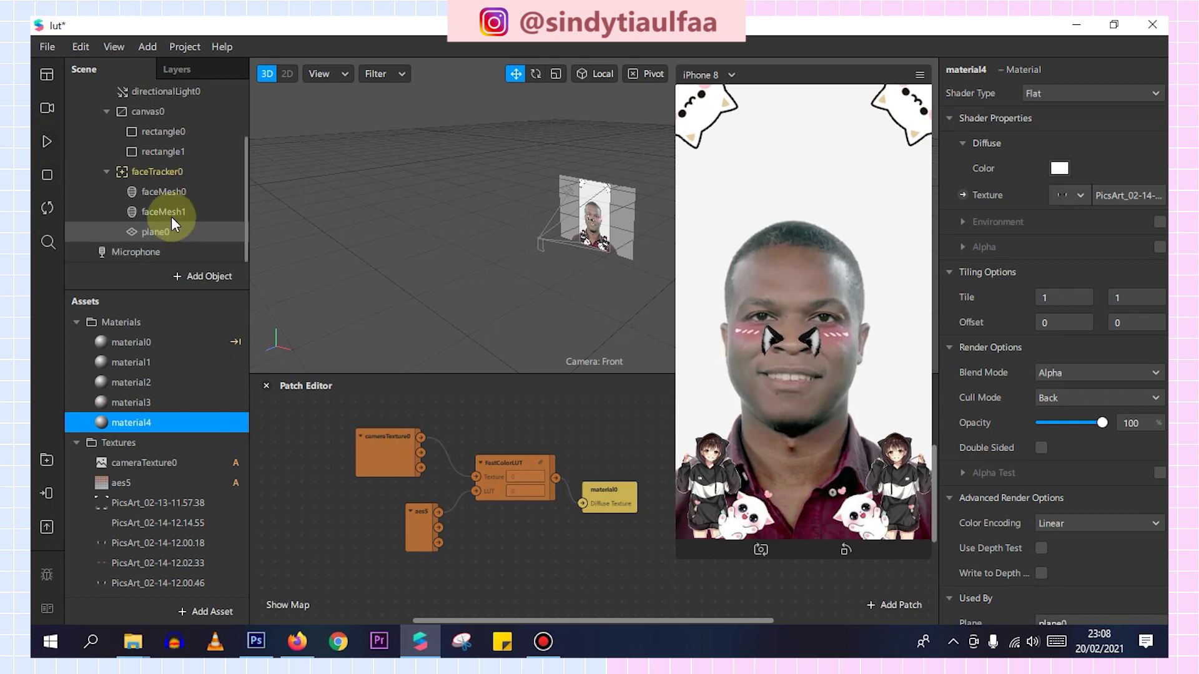
left_click(166, 230)
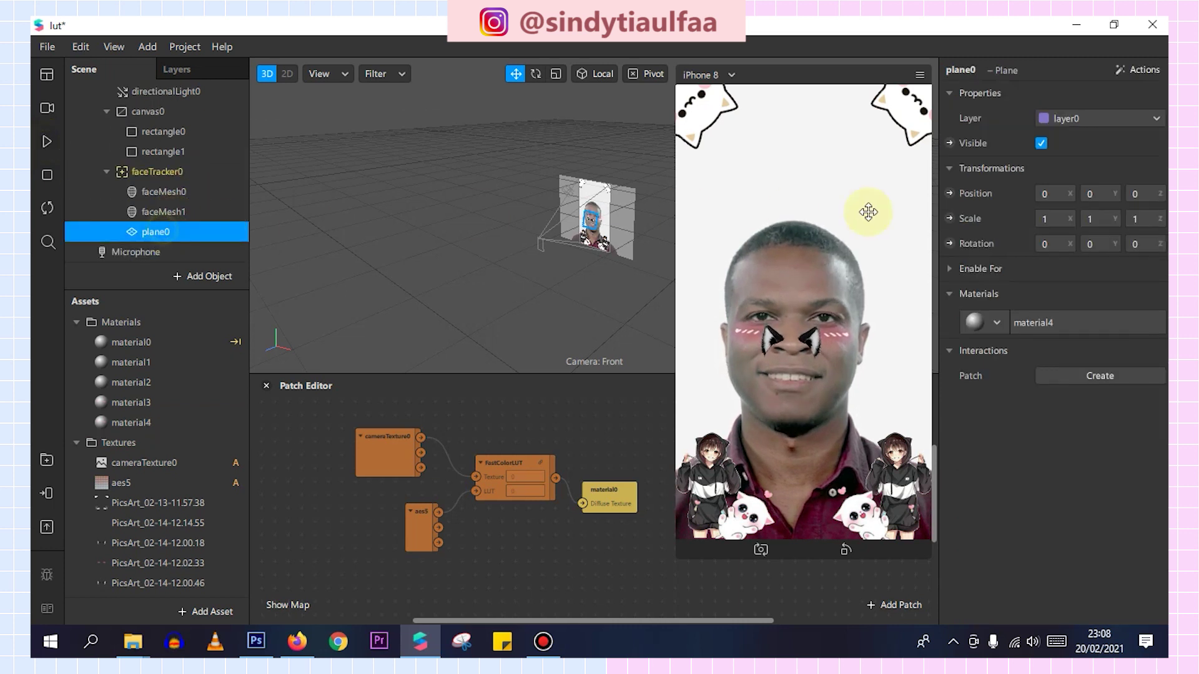
left_click(1049, 219)
type("2")
left_click(1093, 218)
type("2")
left_click(1149, 219)
type("2")
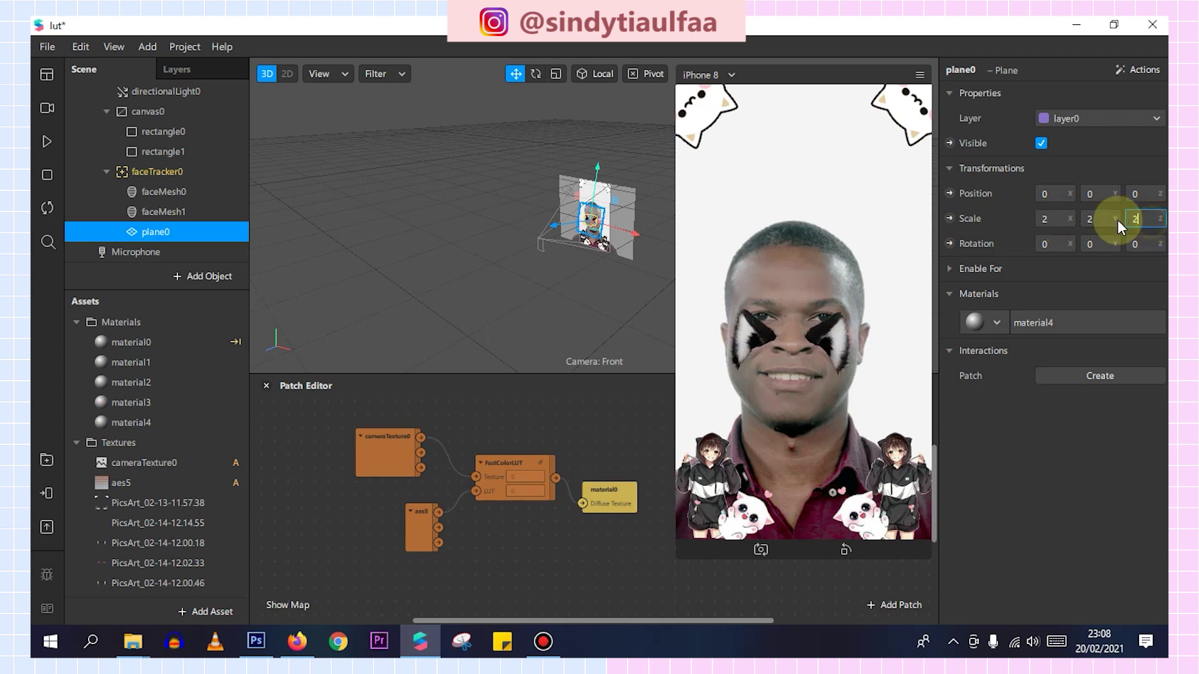
left_click(556, 74)
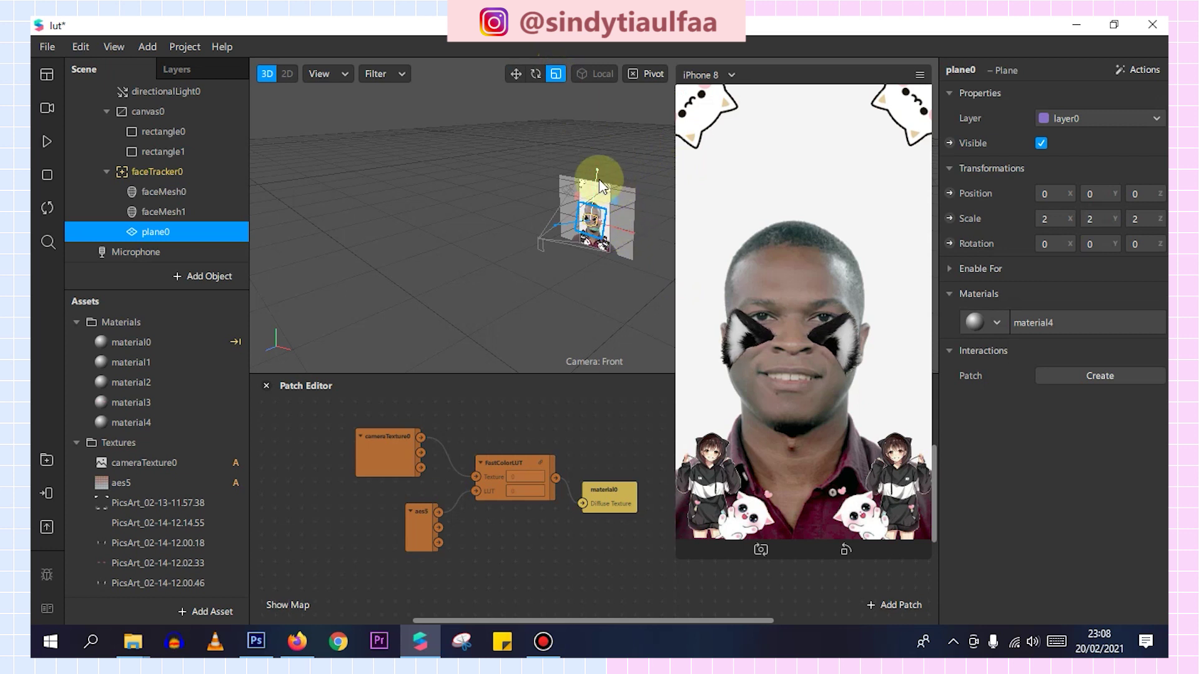
Move the ear plane up onto the top of the head and check it in playback
left_click(516, 74)
left_click_drag(602, 190, 607, 163)
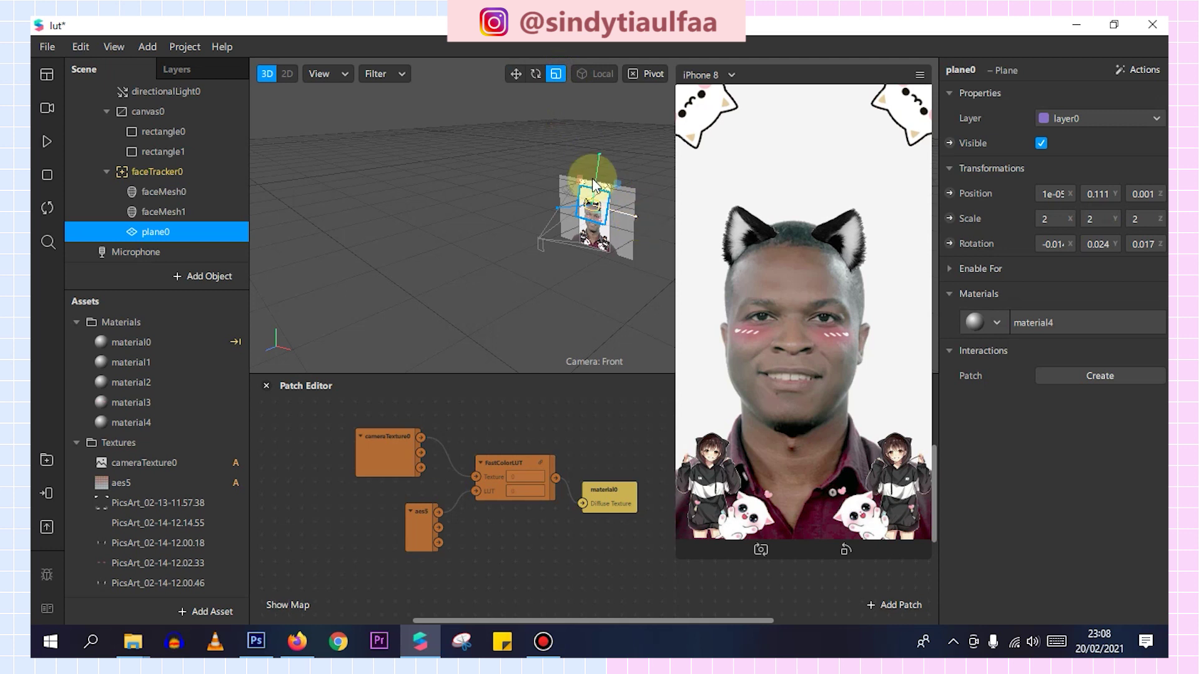
left_click(516, 74)
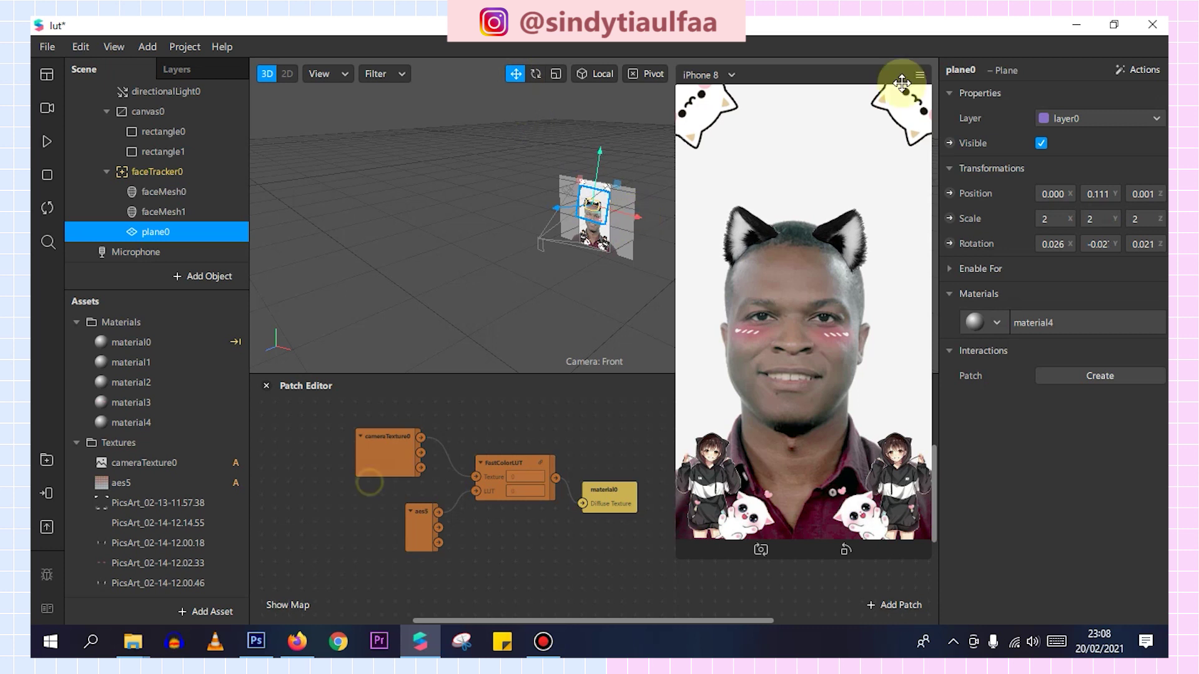
left_click(46, 147)
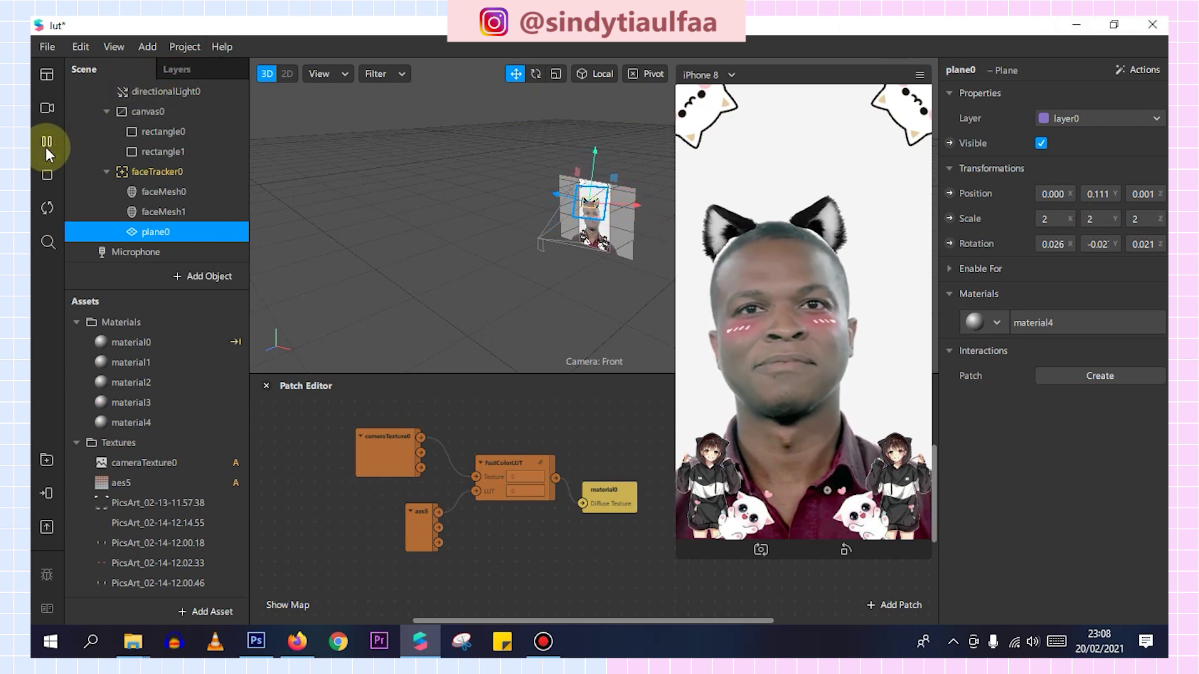
left_click(46, 147)
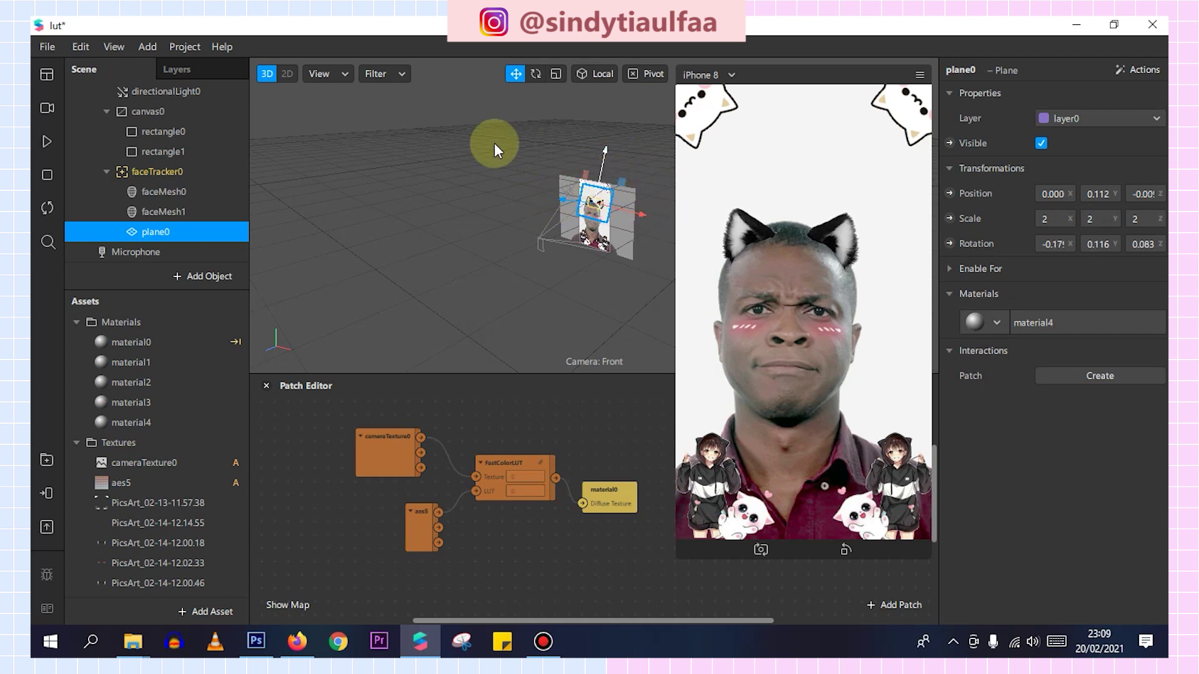
left_click(53, 143)
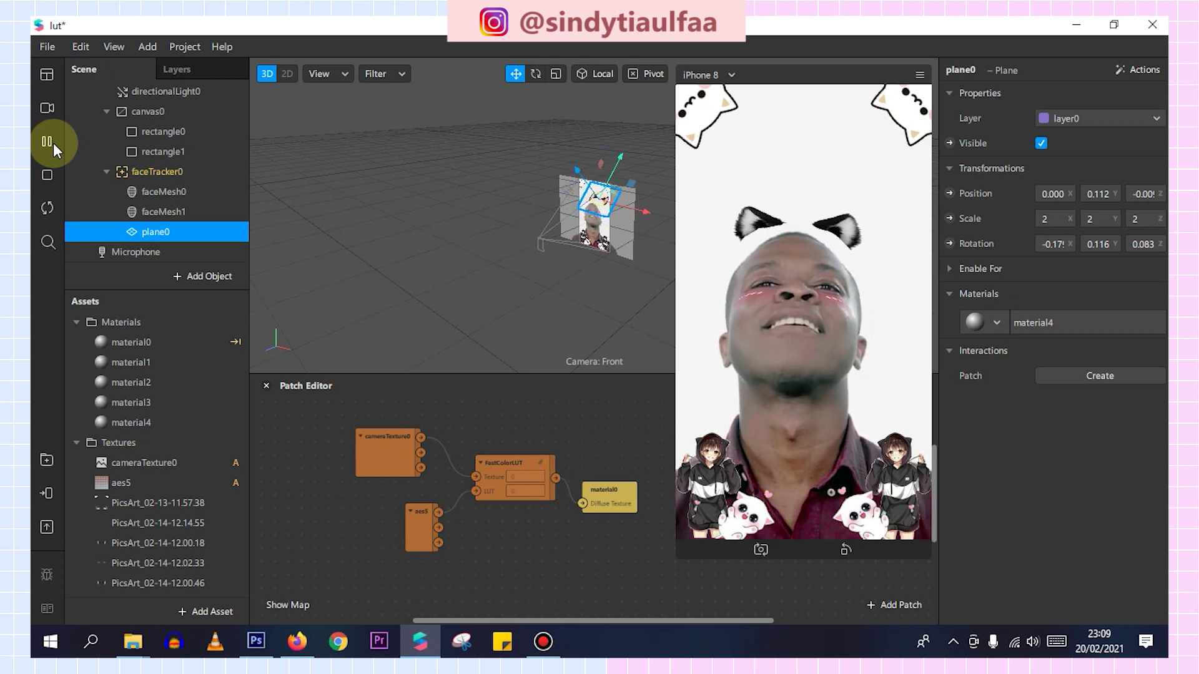
left_click(54, 144)
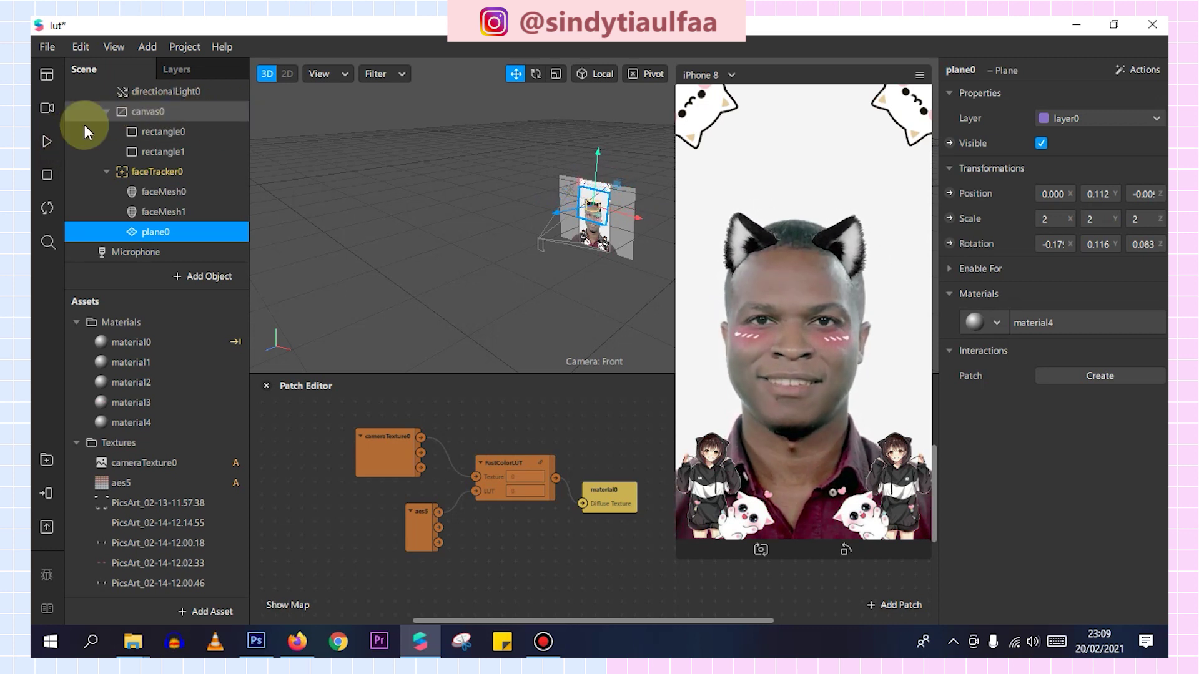
left_click(44, 146)
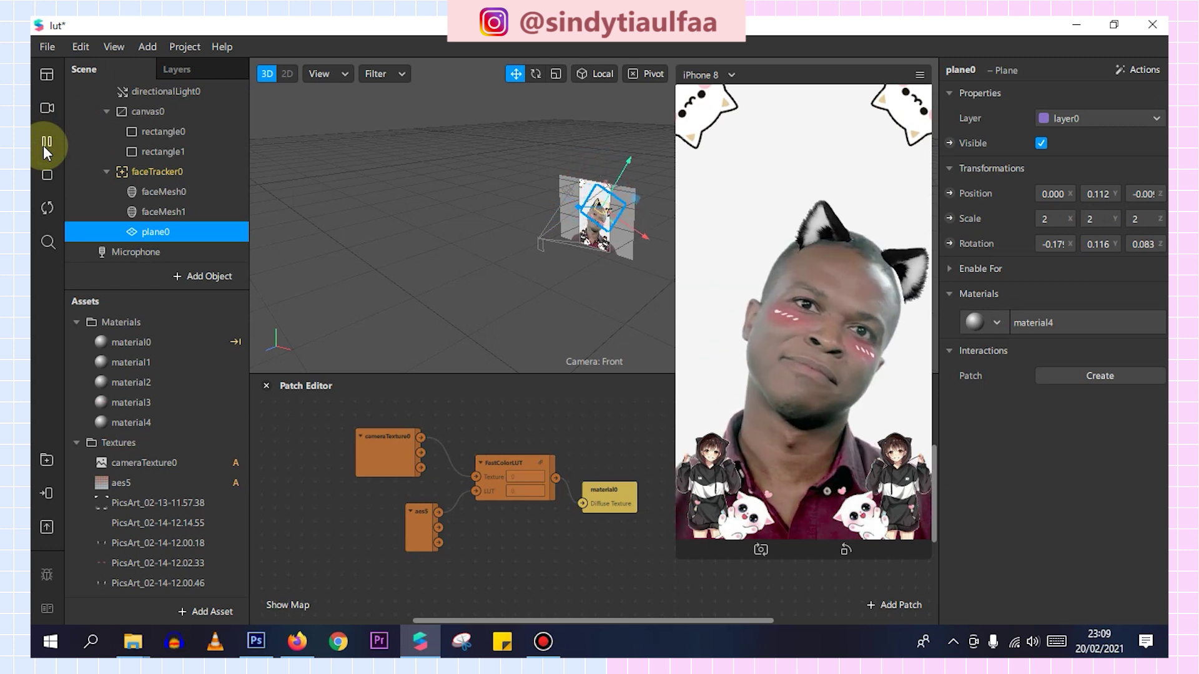
left_click(45, 144)
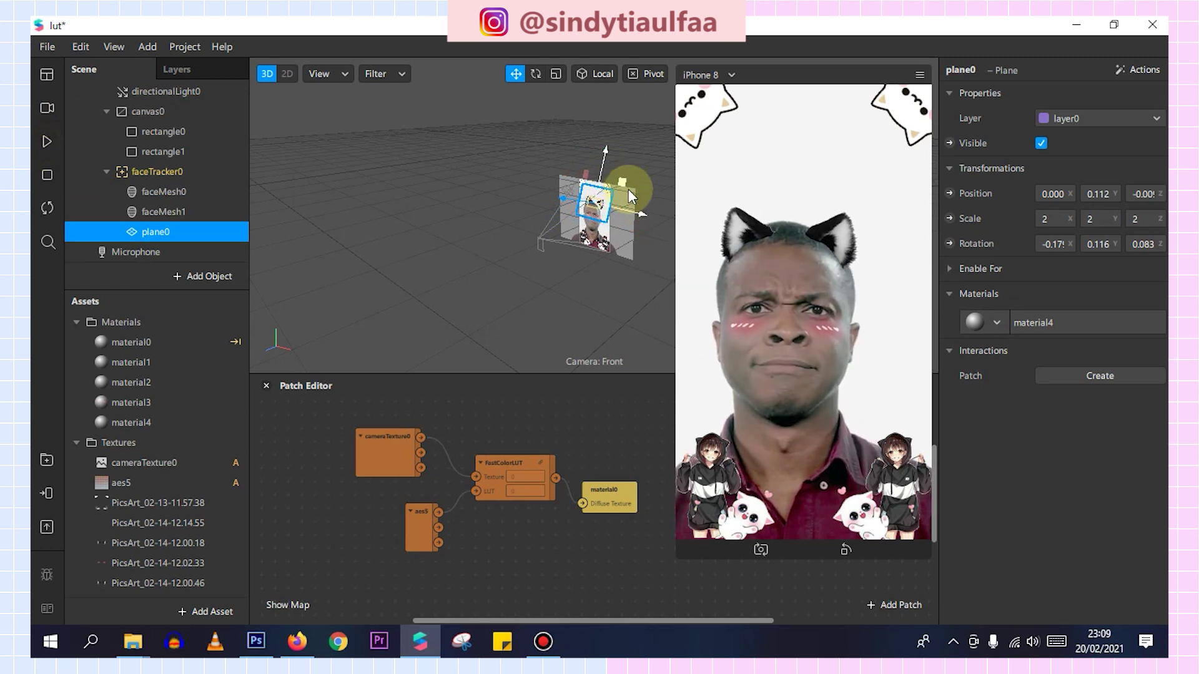
Switch the simulated face to the first man's video and pause it
scroll(590, 212, "up", 2)
scroll(589, 204, "up", 3)
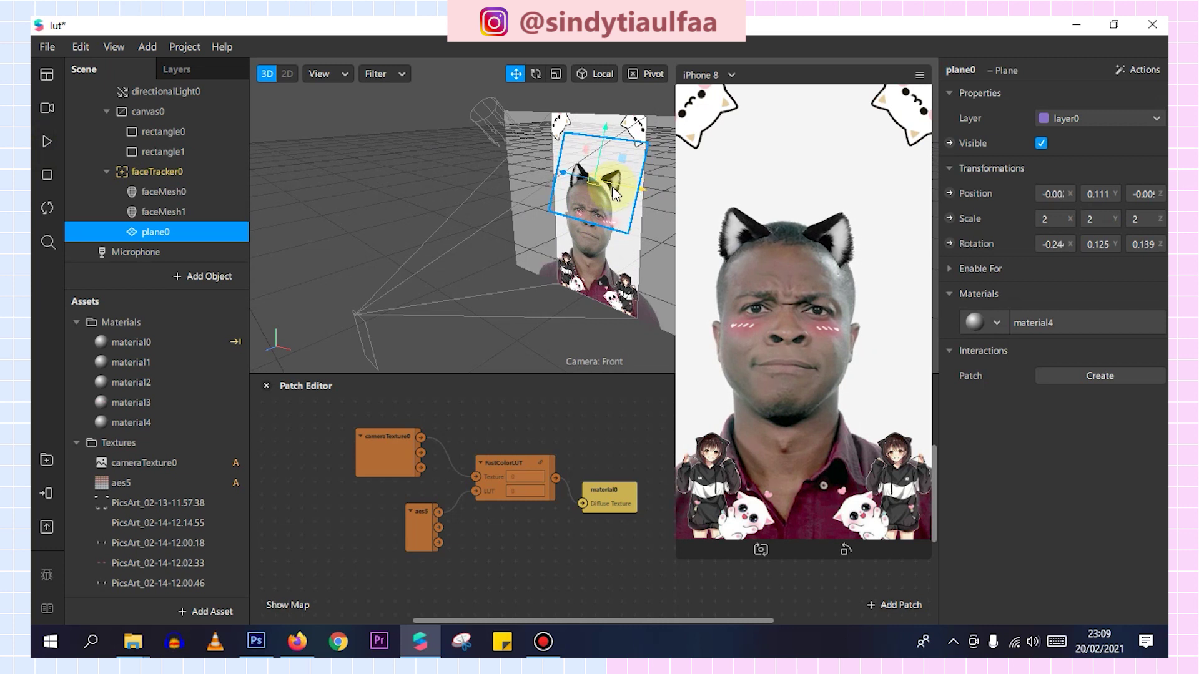
scroll(593, 220, "up", 2)
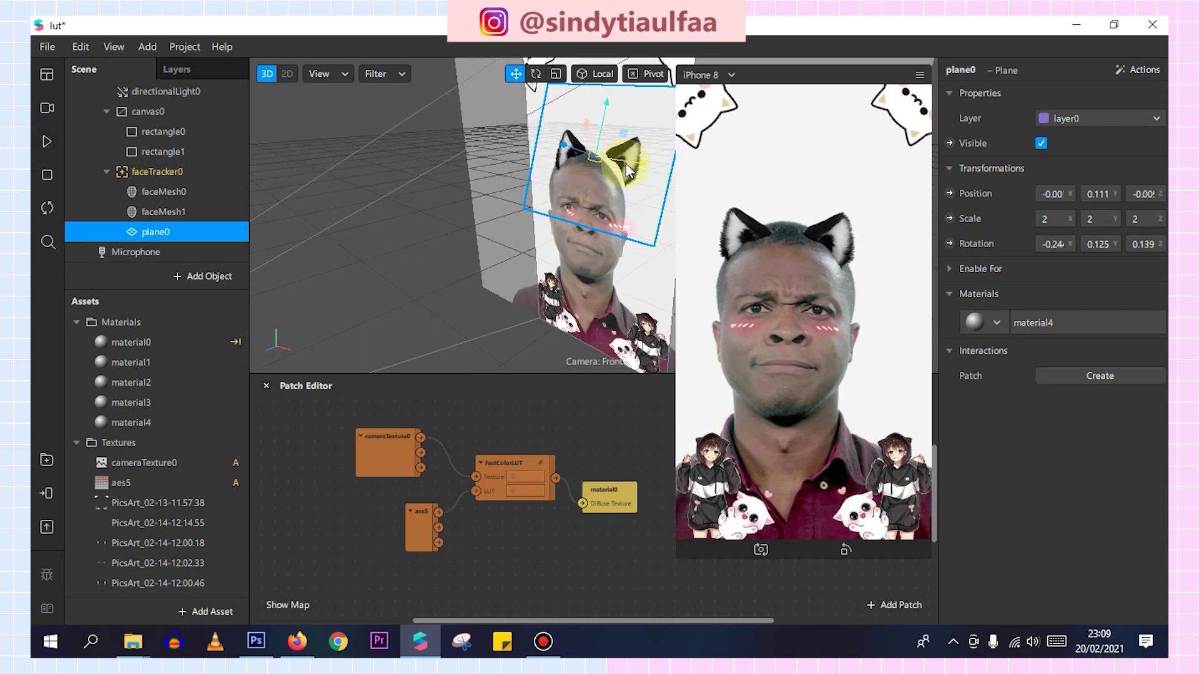
left_click(47, 141)
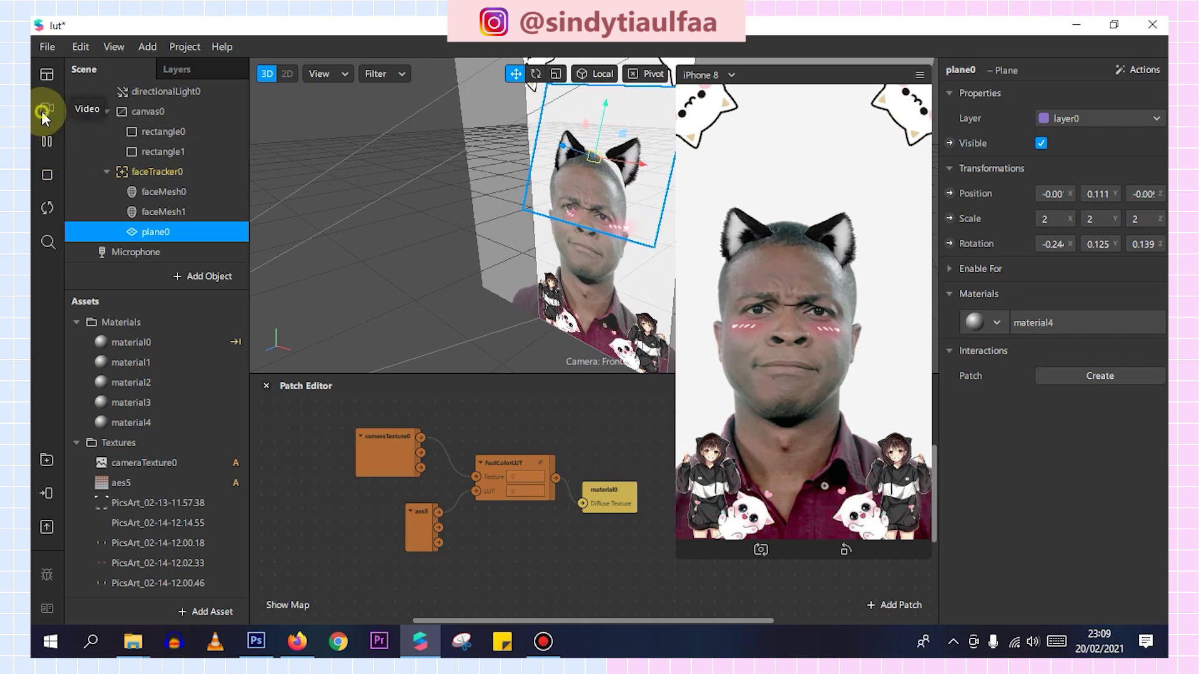
left_click(47, 108)
left_click(91, 288)
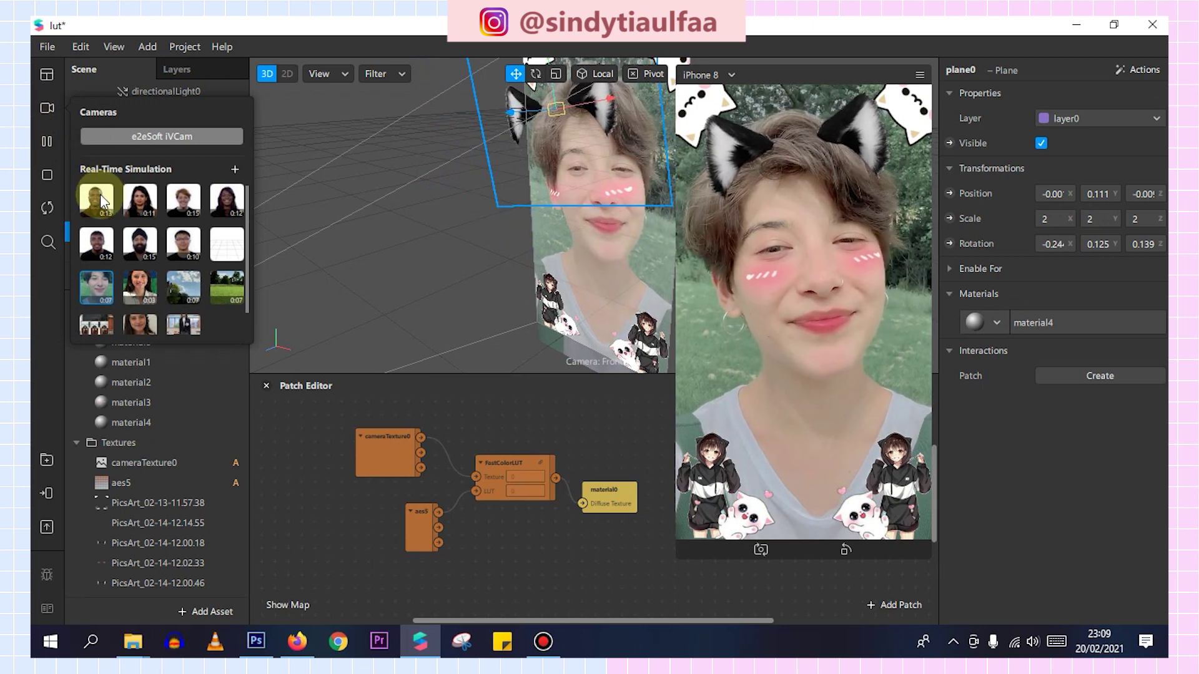
left_click(96, 197)
left_click(51, 145)
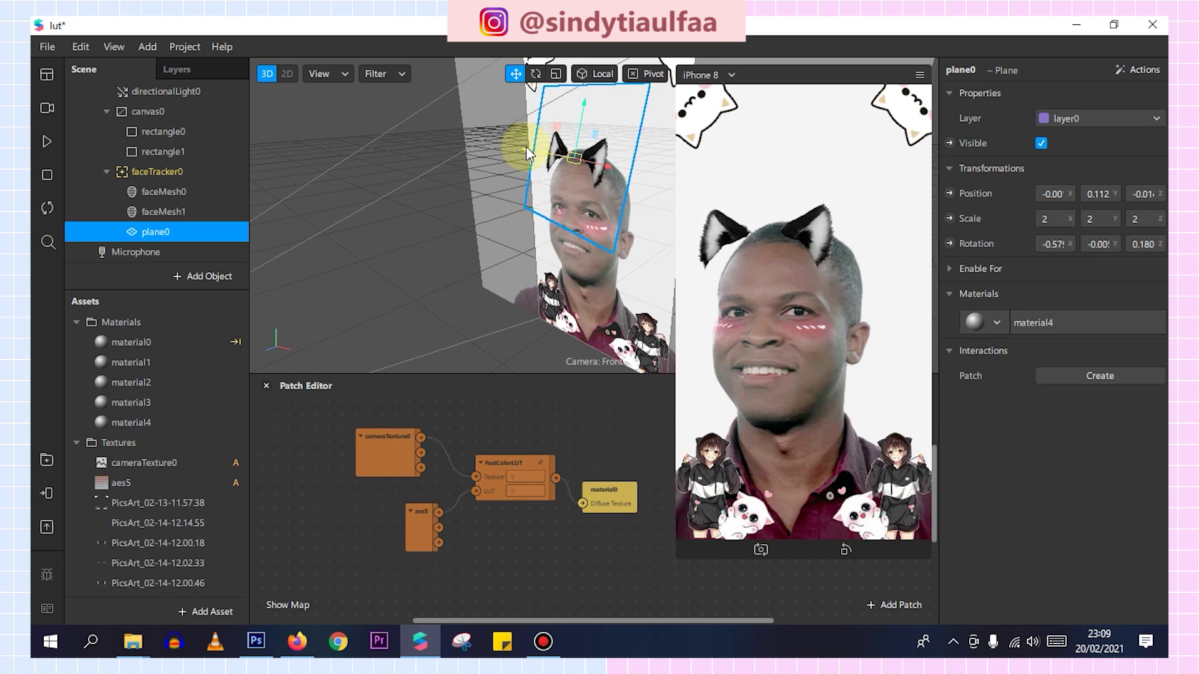
Tilt and raise the ear plane to fit the man's head, then recheck playback
left_click_drag(526, 151, 531, 153)
left_click(47, 143)
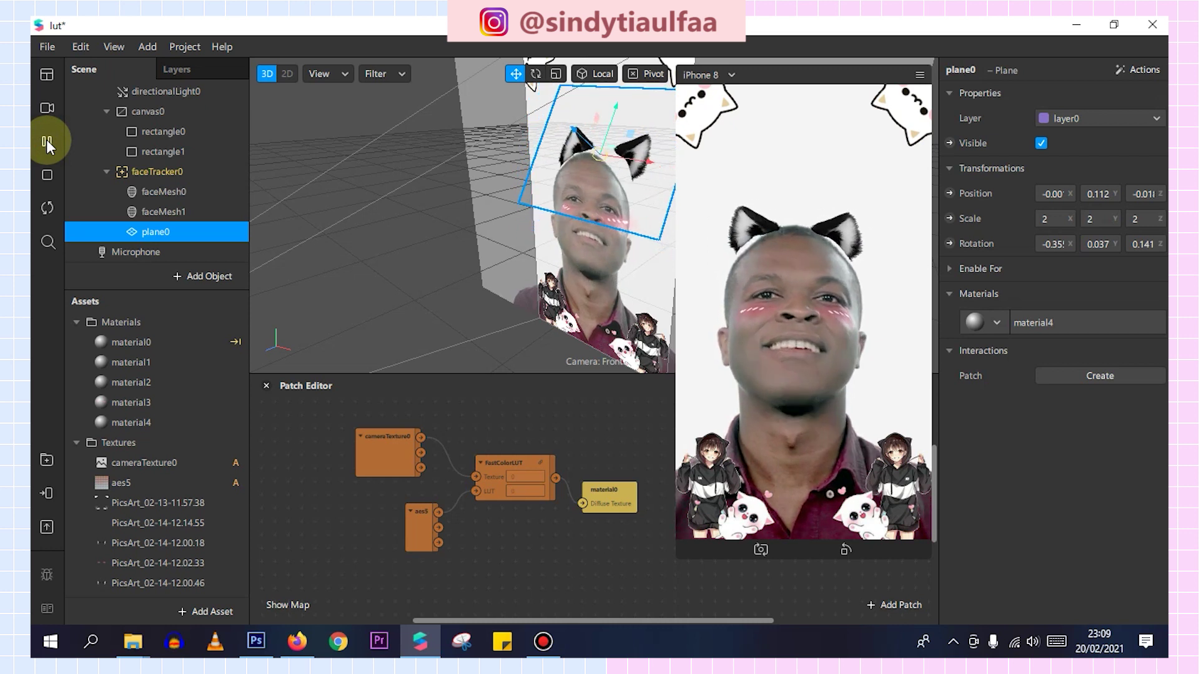
left_click(48, 143)
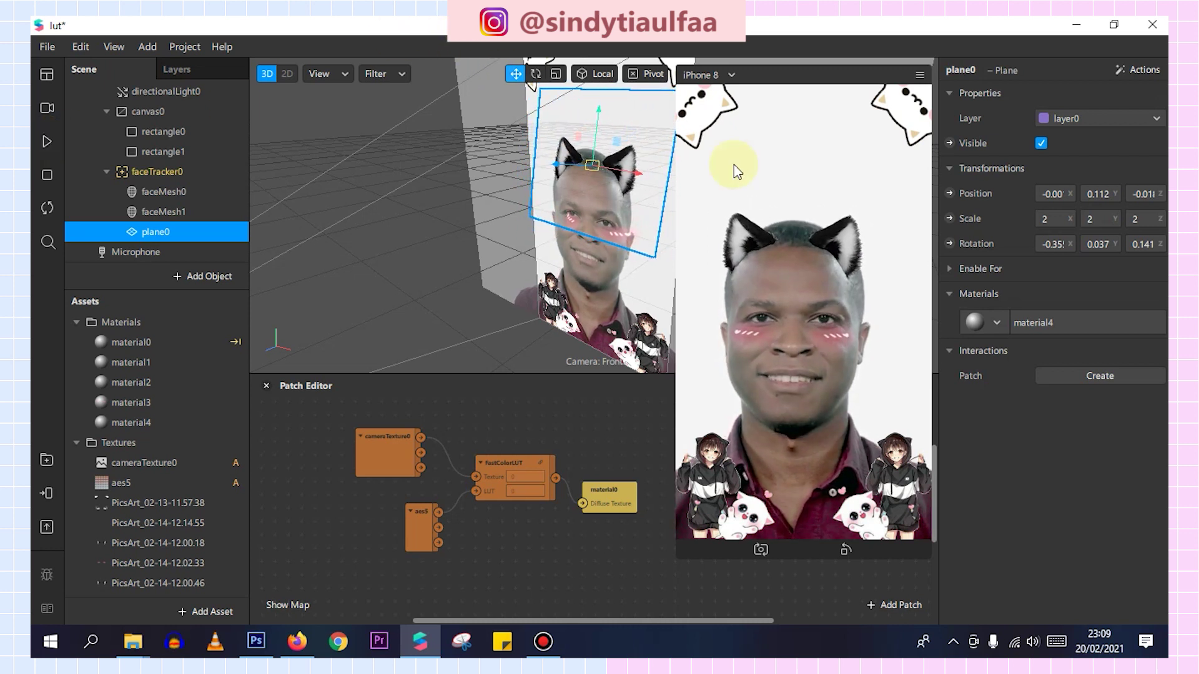
left_click_drag(598, 121, 600, 119)
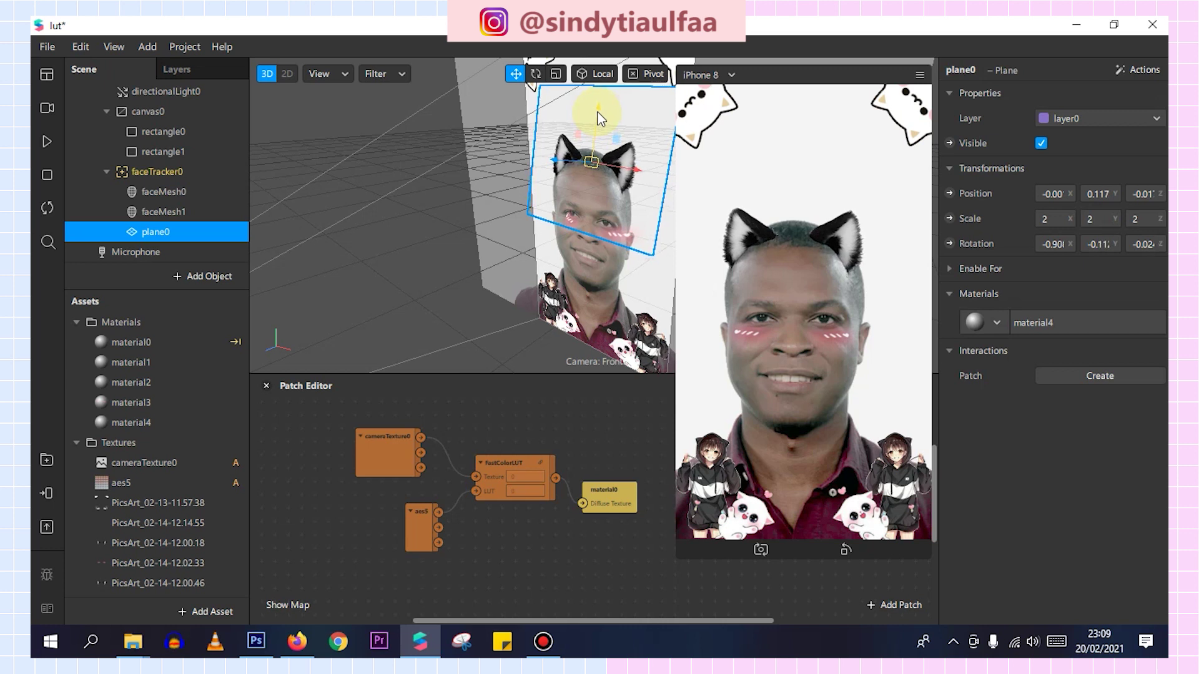
left_click(558, 75)
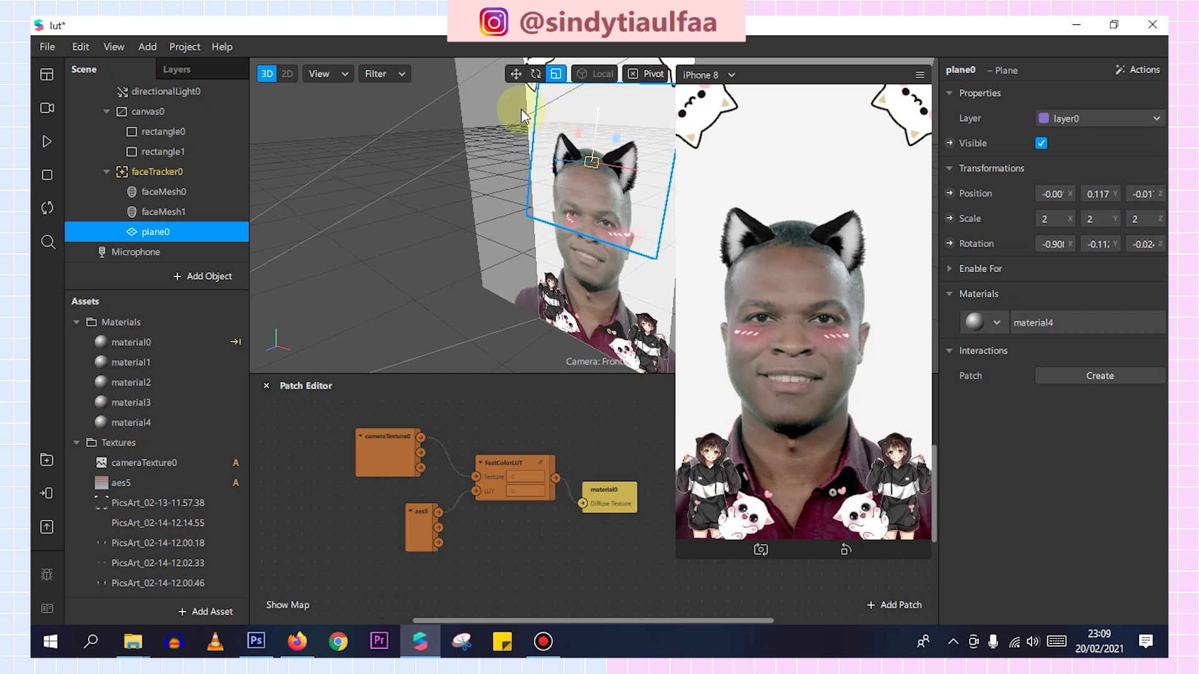
left_click(48, 142)
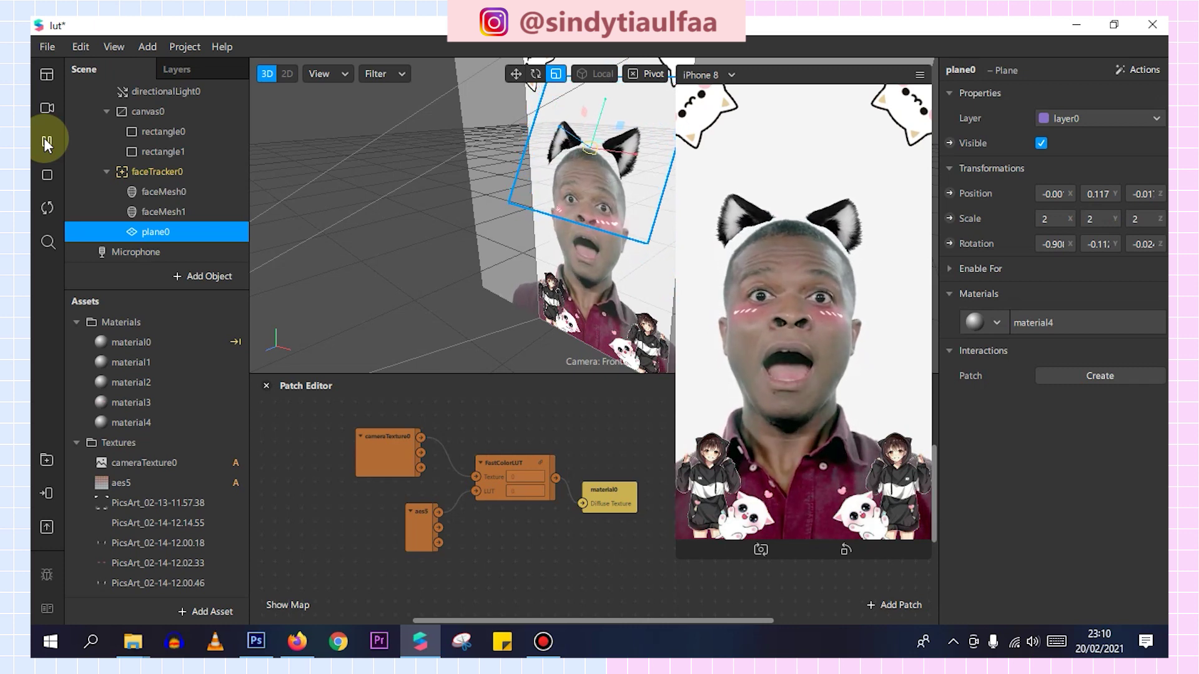
left_click(47, 142)
Check the ears on the woman and glasses-wearing man videos, returning to the first man
left_click(47, 108)
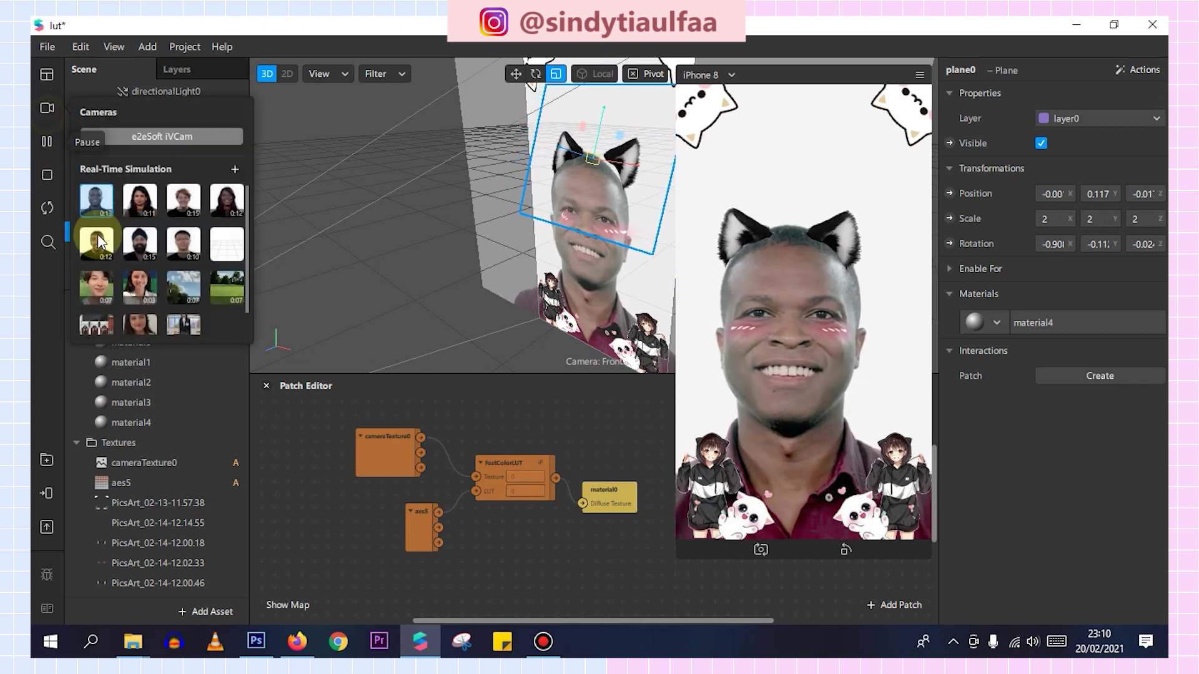
left_click(137, 286)
left_click(175, 242)
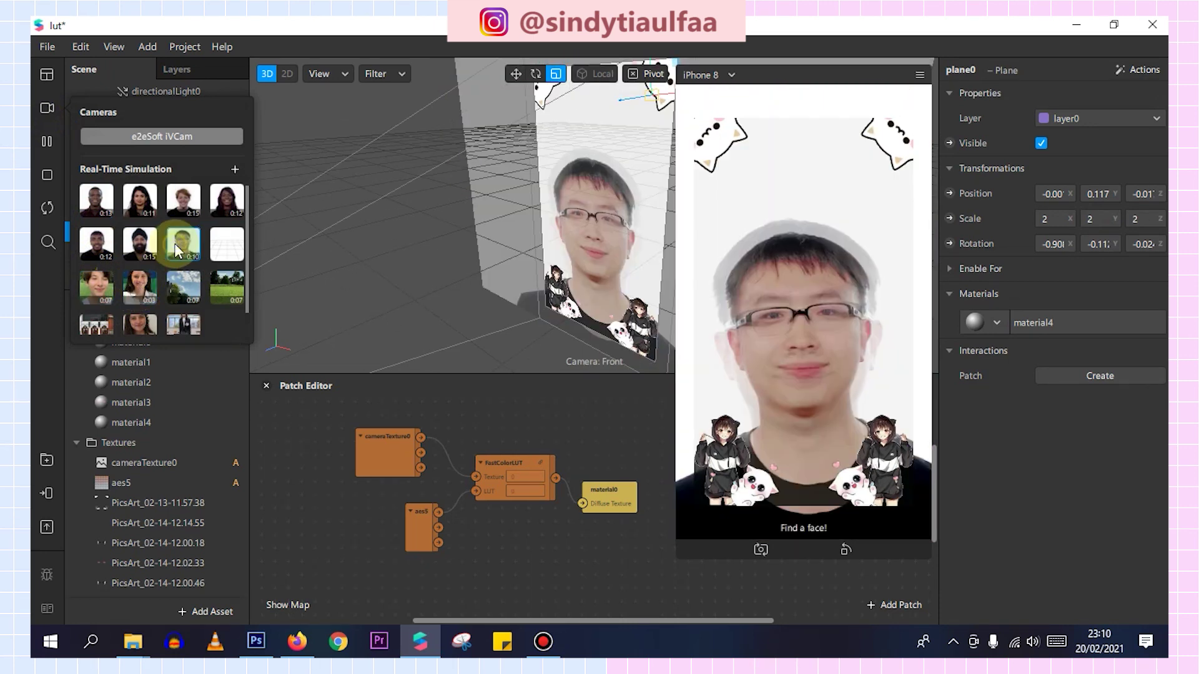
left_click(138, 207)
left_click(103, 198)
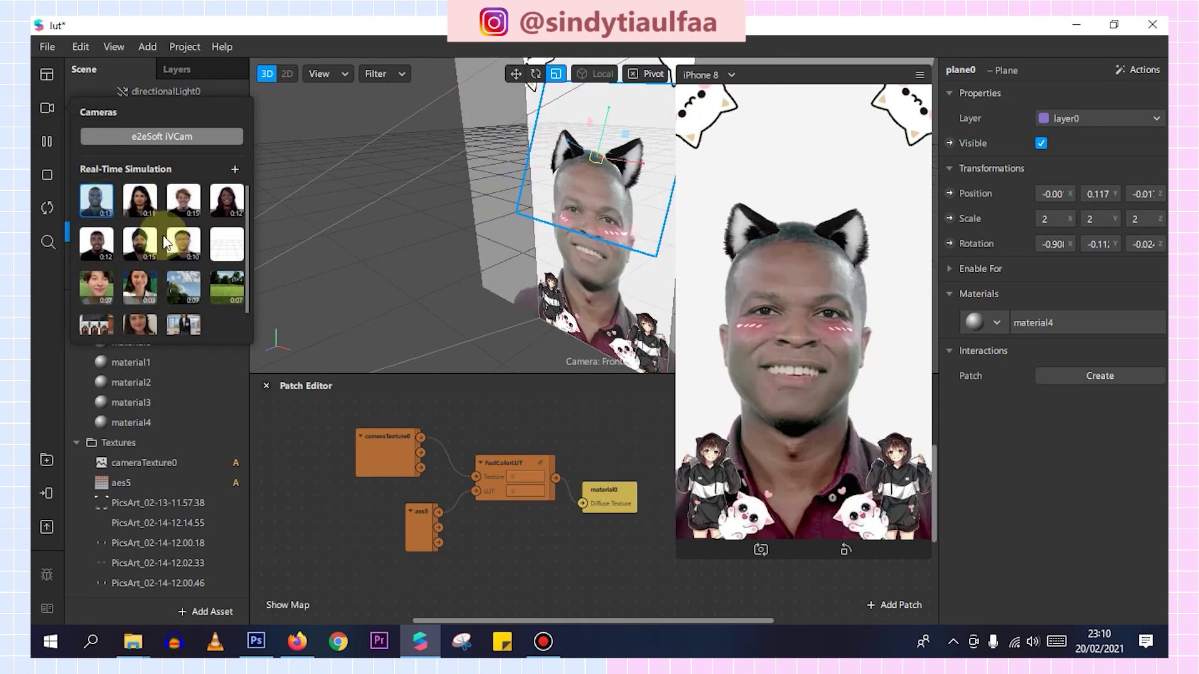
left_click(47, 141)
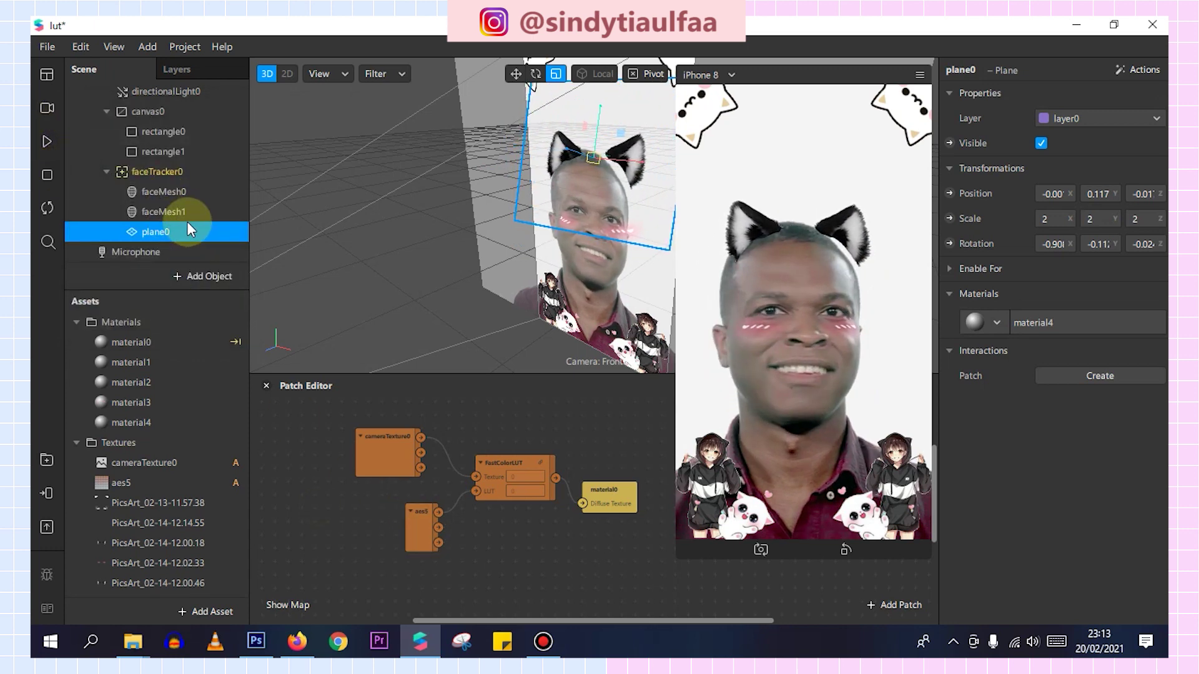
Duplicate plane0 and give the copy's material5 a PicsArt ear texture
key("ctrl+d")
left_click(133, 440)
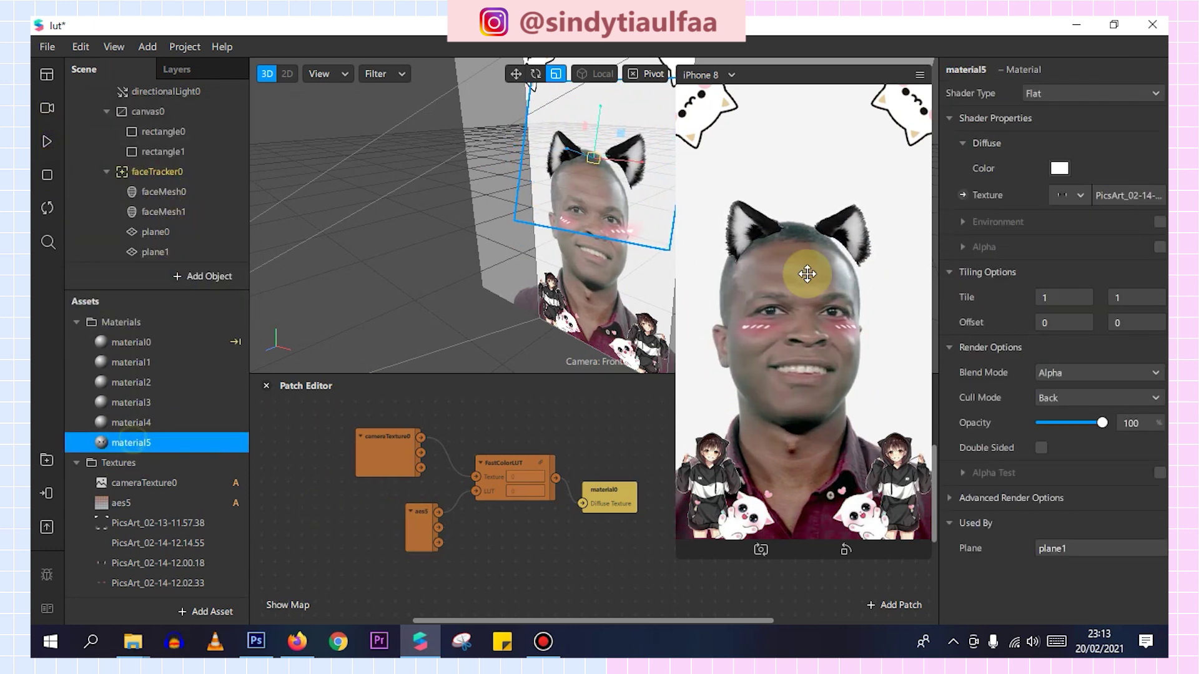
left_click(1066, 187)
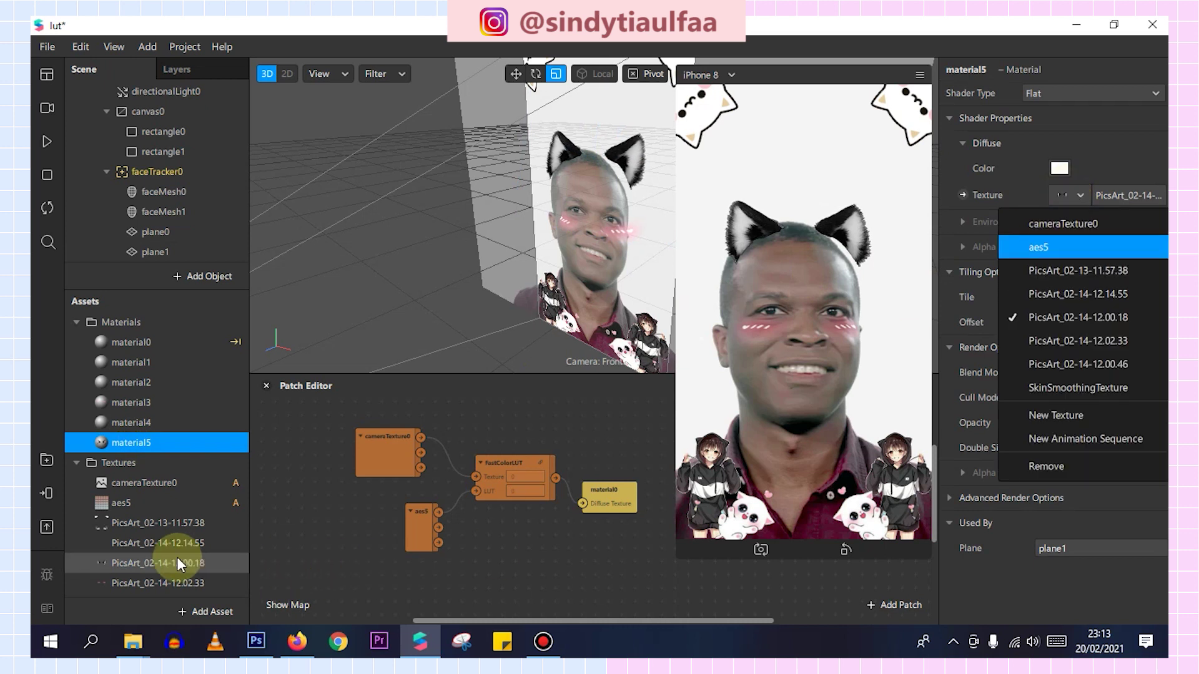
scroll(151, 553, "down", 1)
scroll(150, 555, "down", 1)
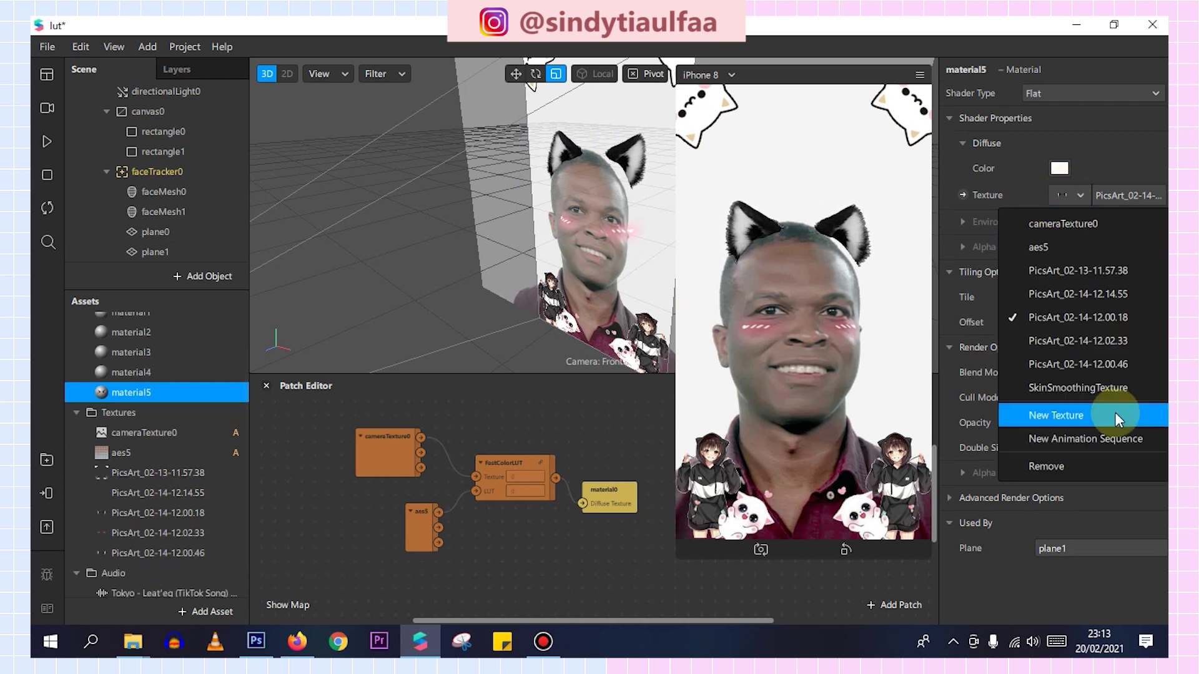
left_click(1103, 365)
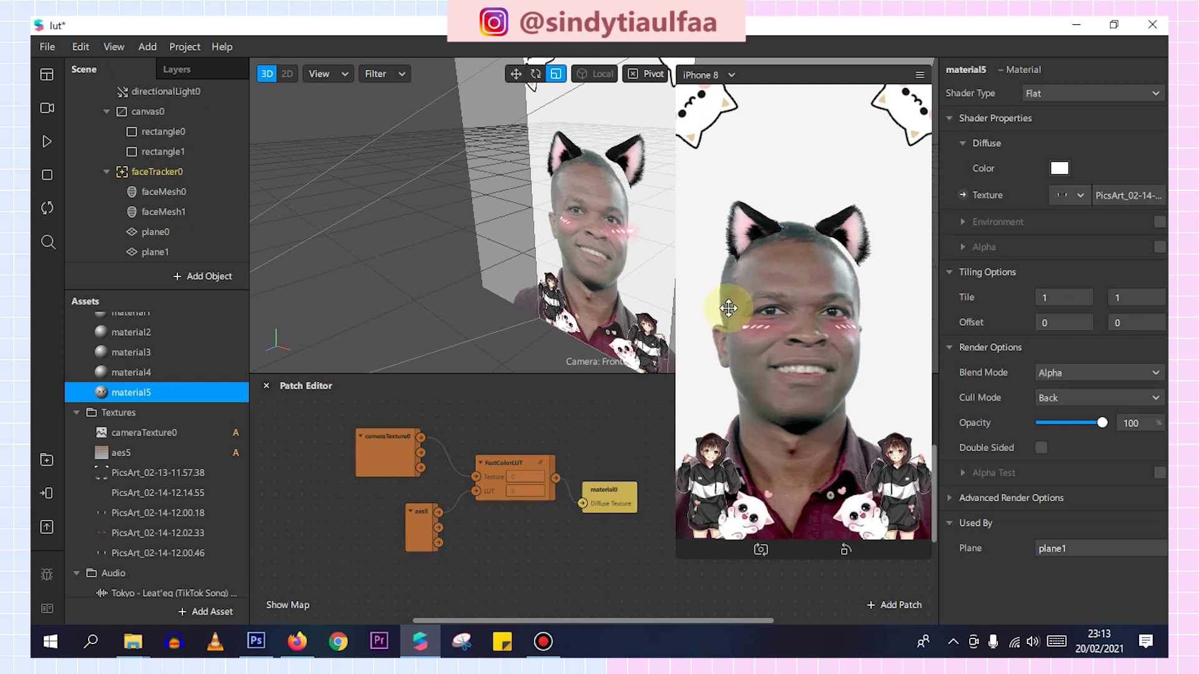
Preview the pink-lined ears, then bring up faceTracker0's context menu
left_click(40, 144)
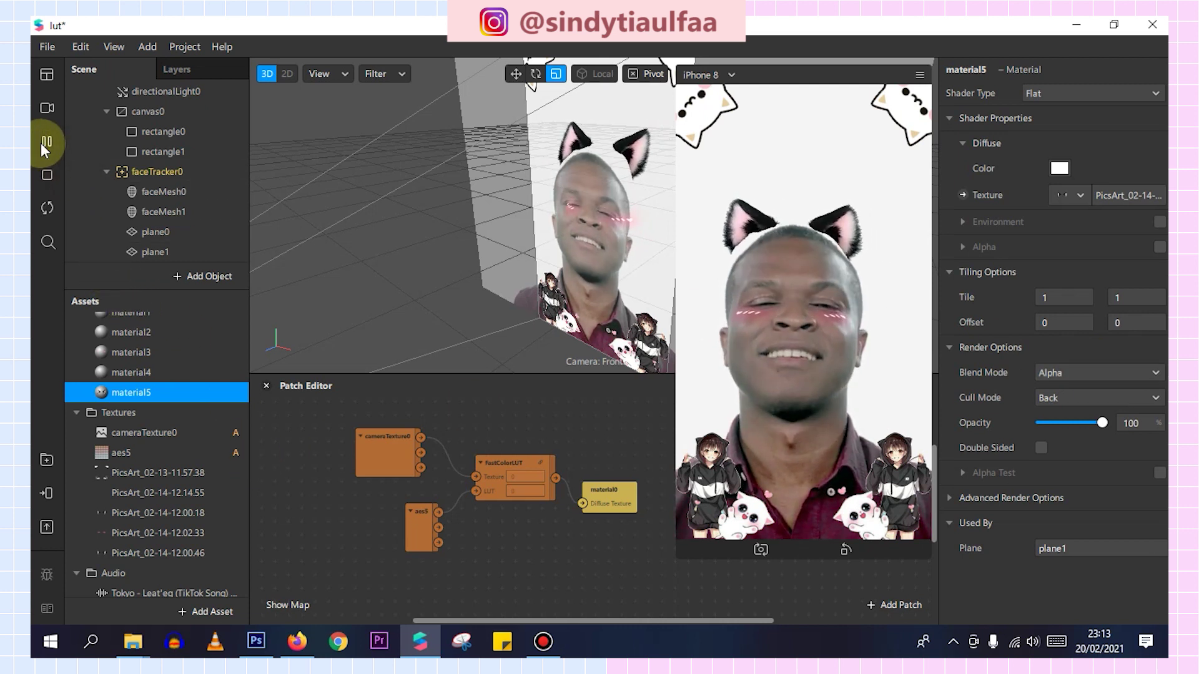
left_click(40, 144)
left_click(178, 177)
right_click(164, 175)
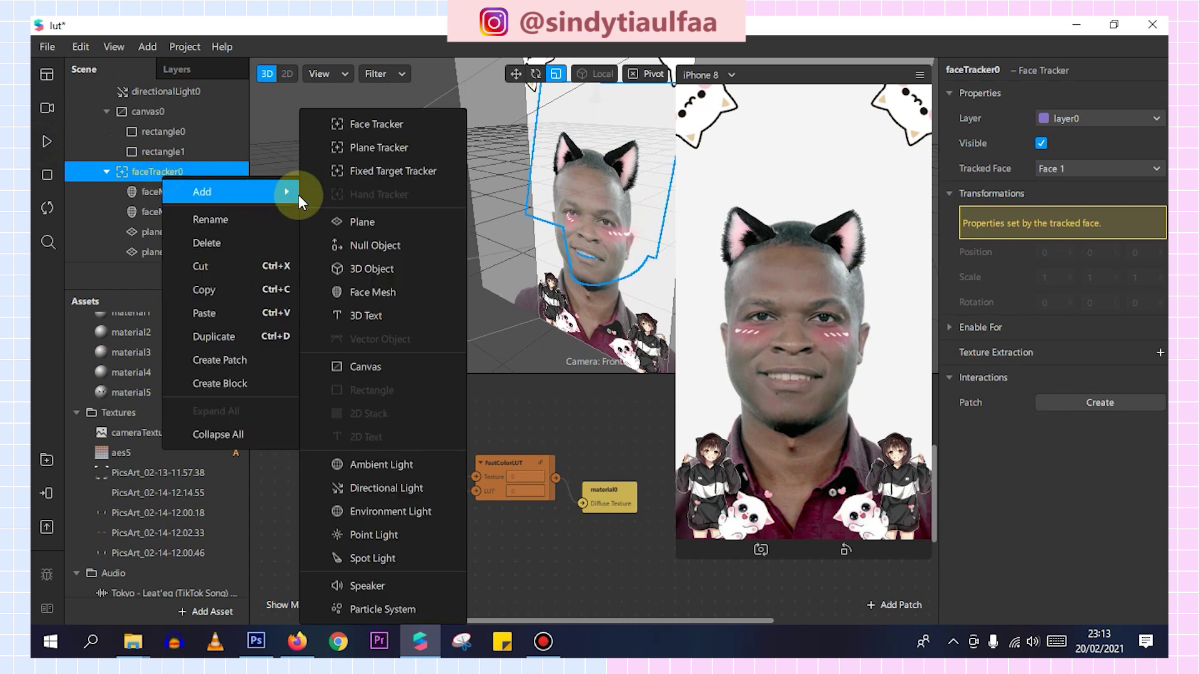
Add a third plane, plane2, under faceTracker0 with a new material6
left_click(374, 224)
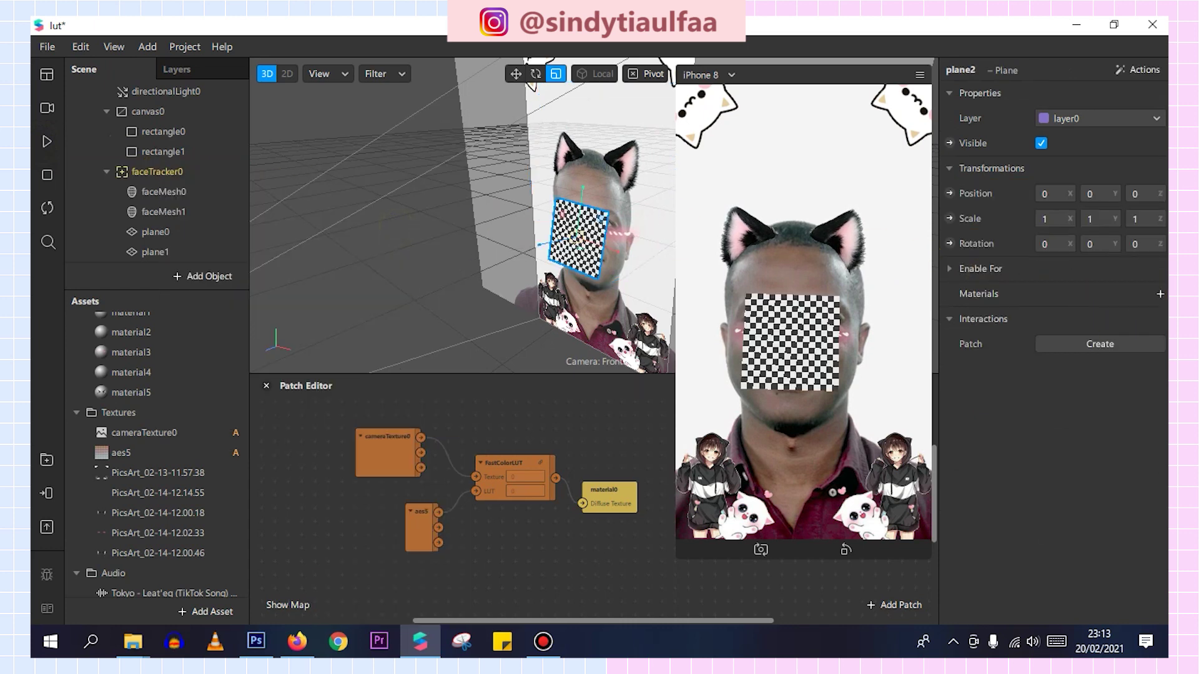
left_click(1160, 294)
left_click(1087, 442)
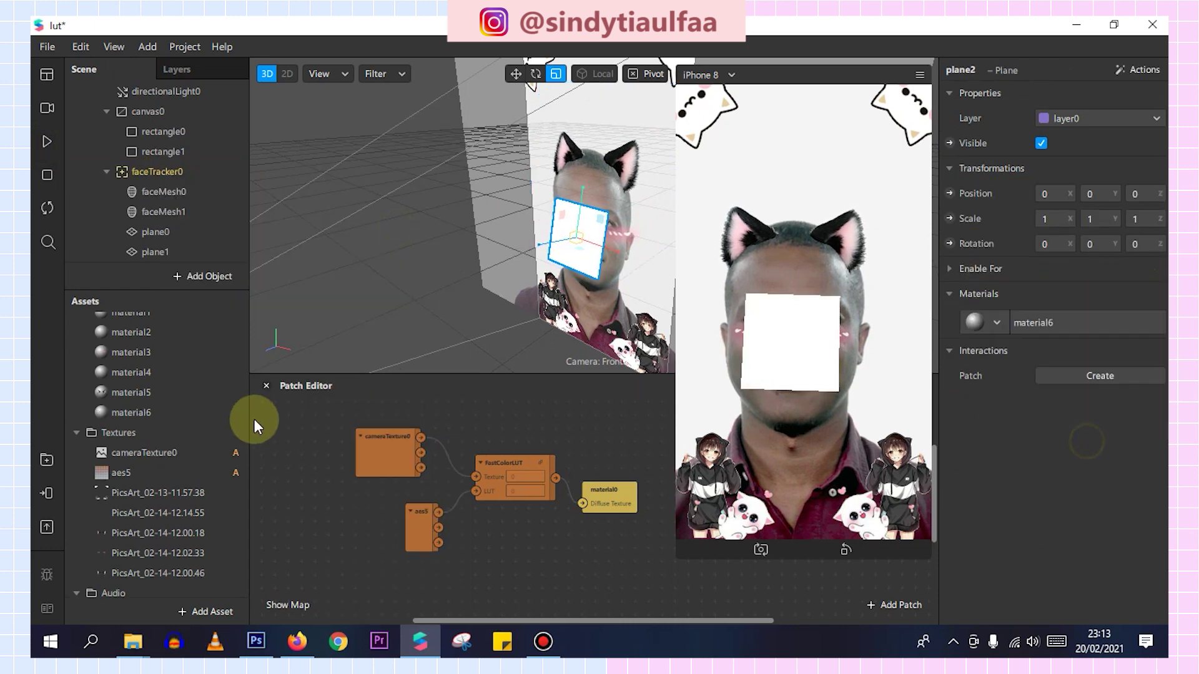
left_click(202, 419)
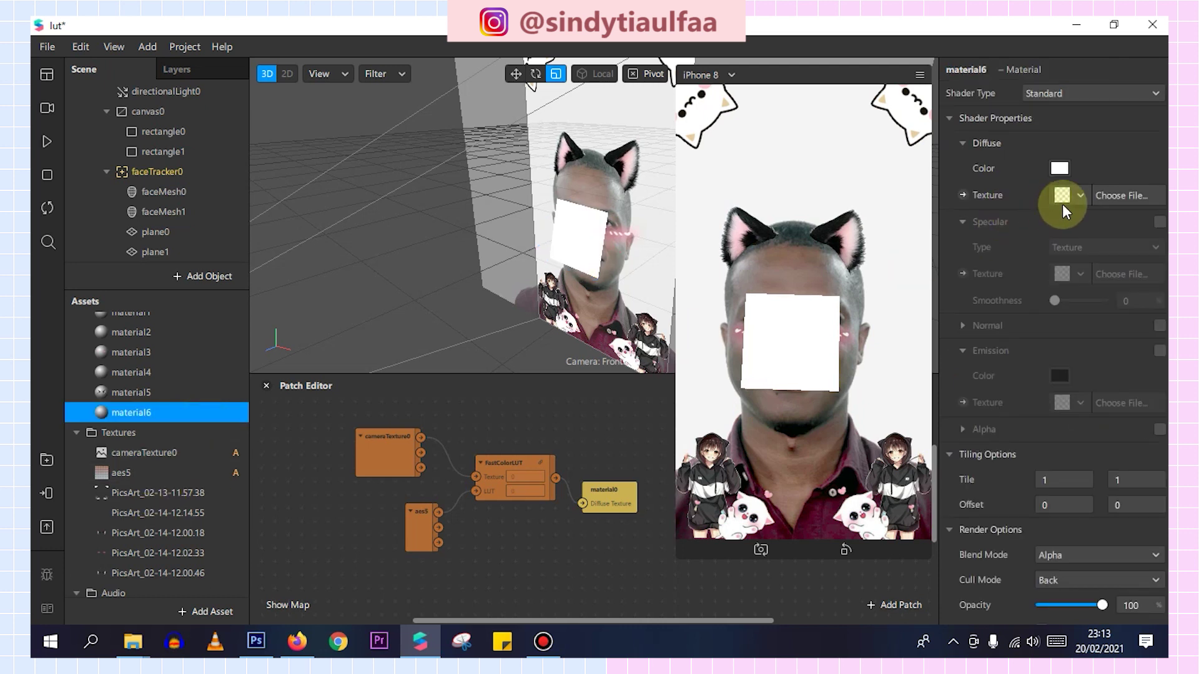
Make material6 Flat-shaded without depth testing, textured with PicsArt_02-14-12.14.55
left_click(1081, 92)
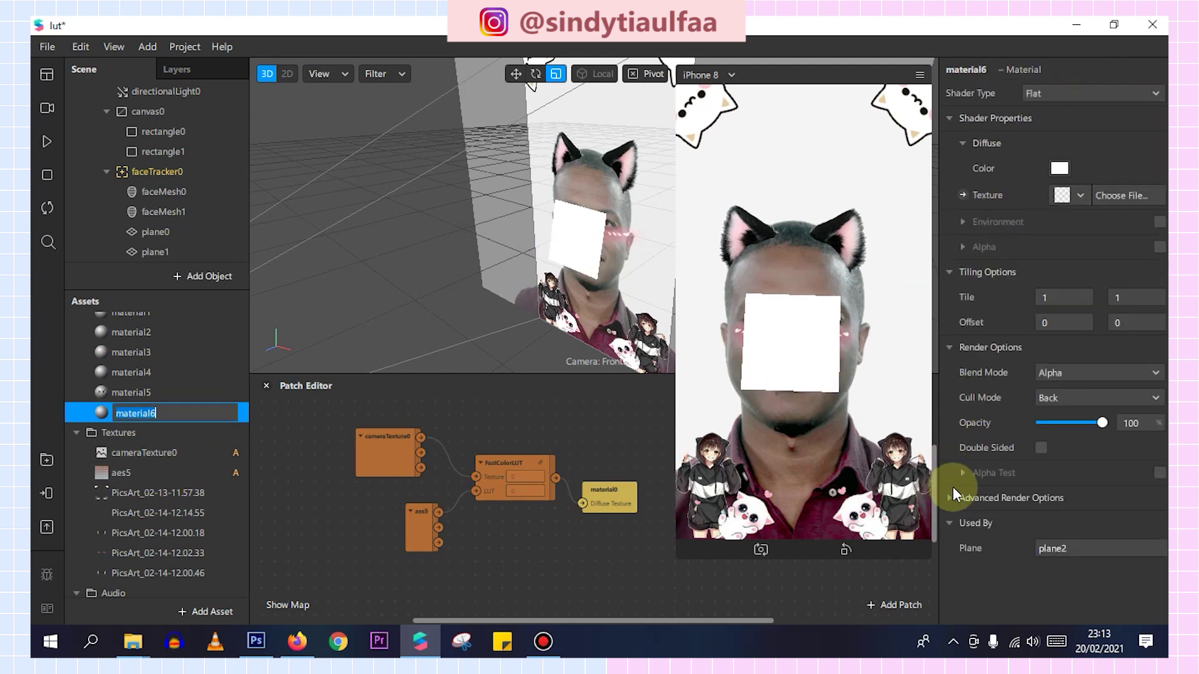
left_click(950, 498)
left_click(1041, 548)
left_click(1040, 573)
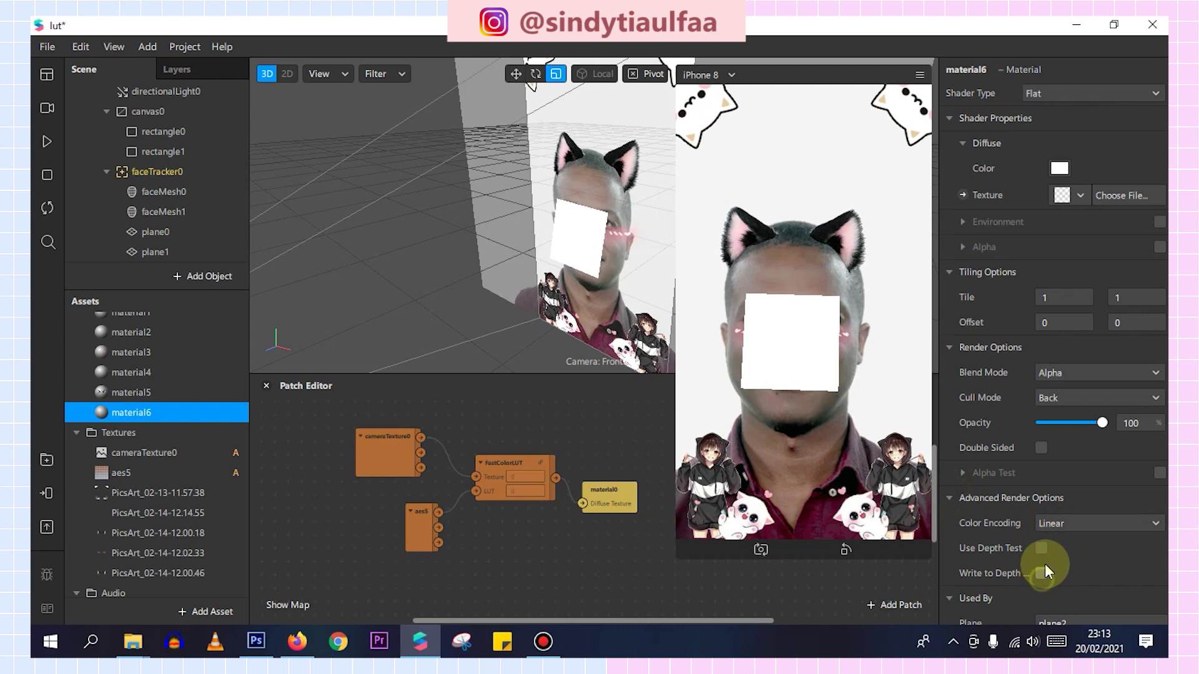
left_click(1069, 195)
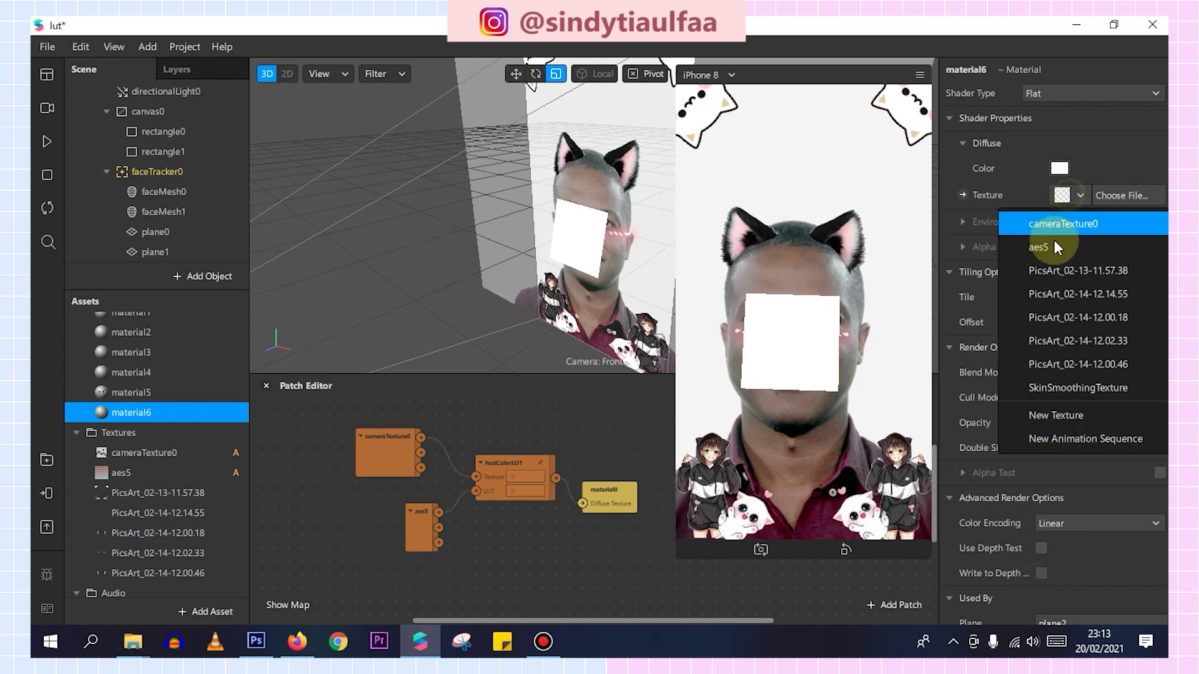
left_click(1055, 293)
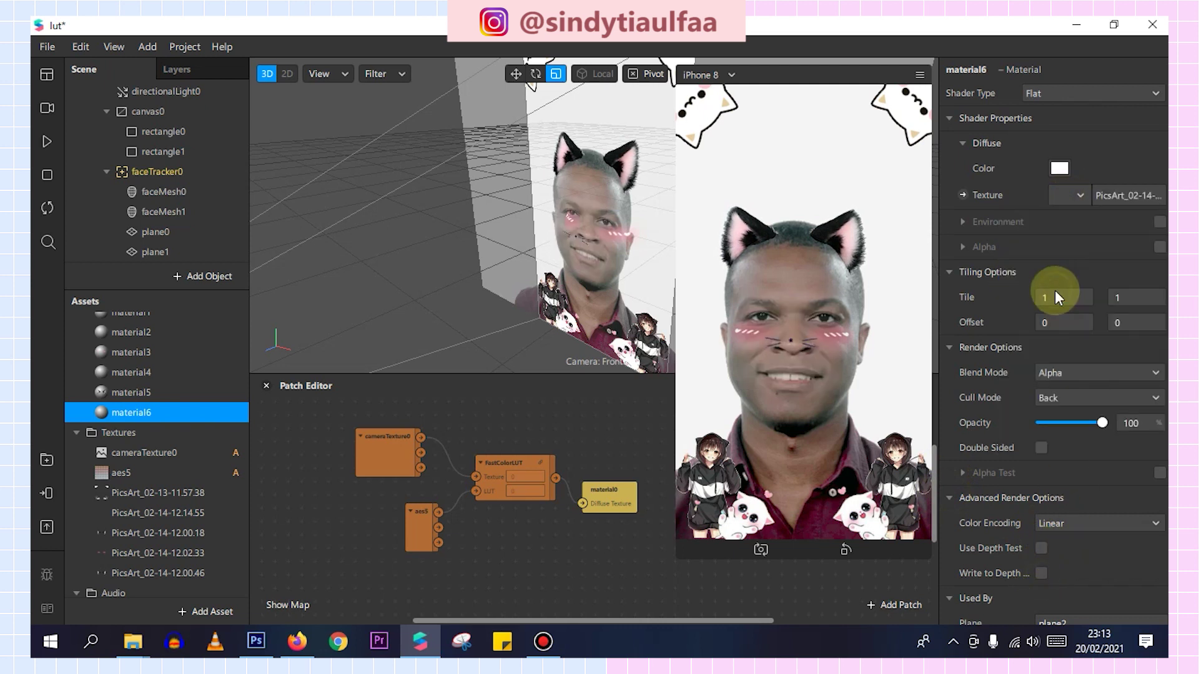
left_click(186, 252)
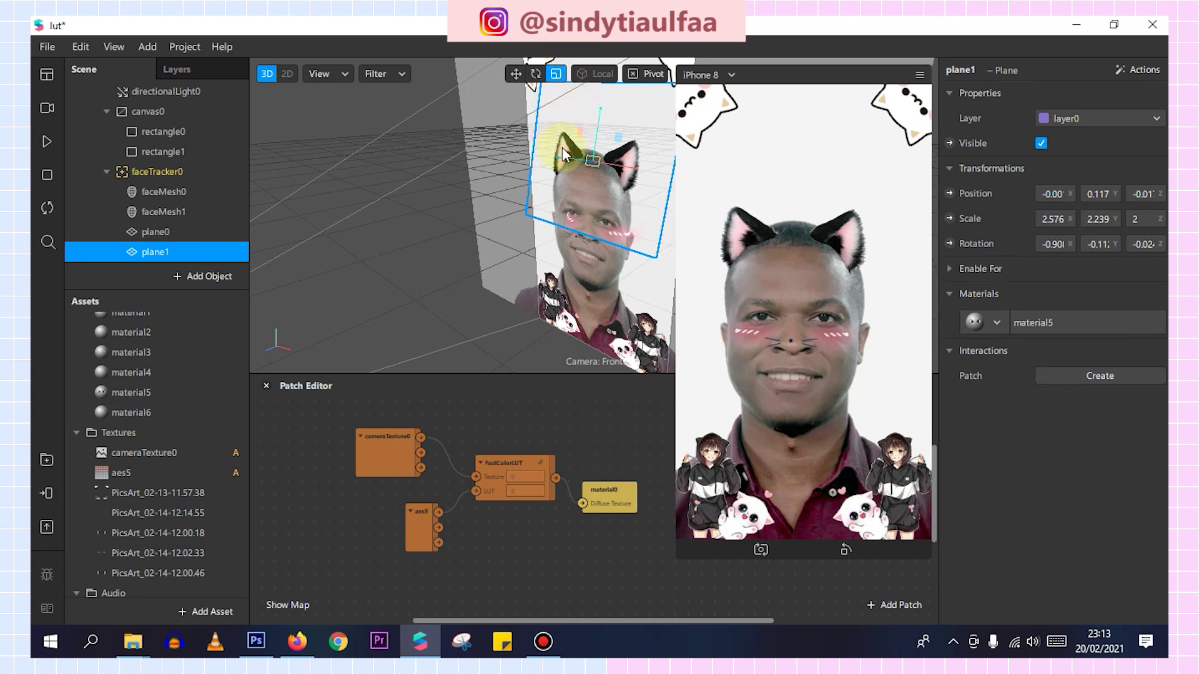
Undo an accidental stretch of plane1, then shrink plane2 vertically and shift it on the face
left_click_drag(563, 152, 631, 164)
key("ctrl+z")
scroll(178, 249, "down", 1)
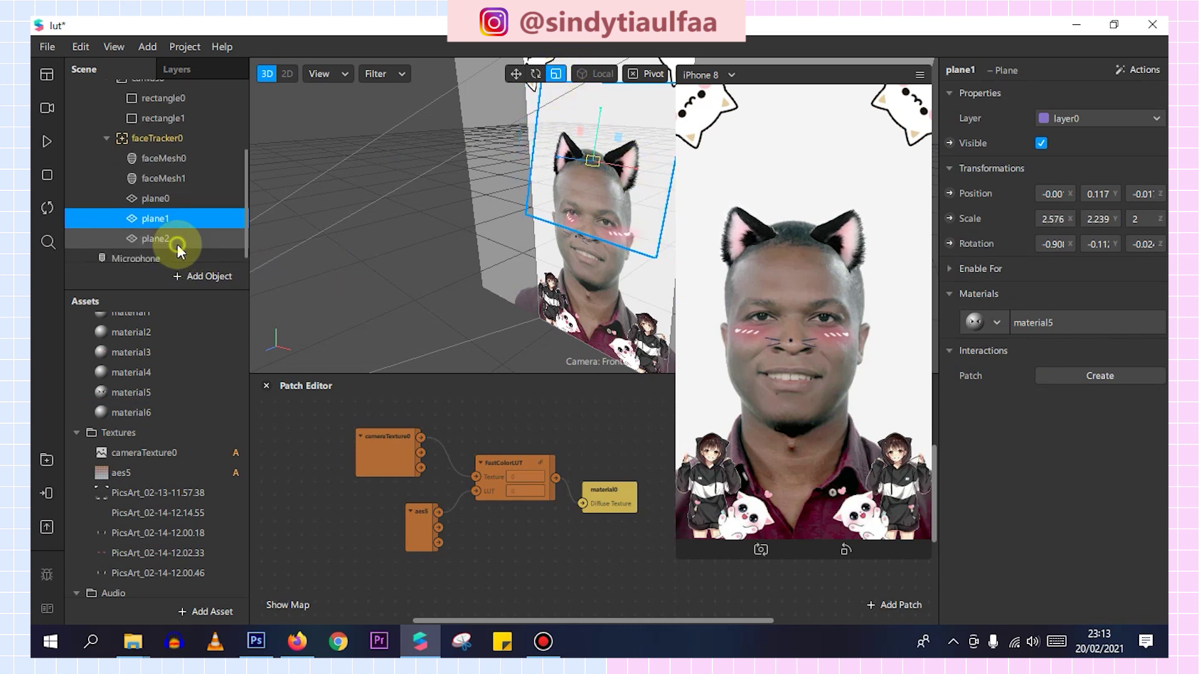
left_click(168, 240)
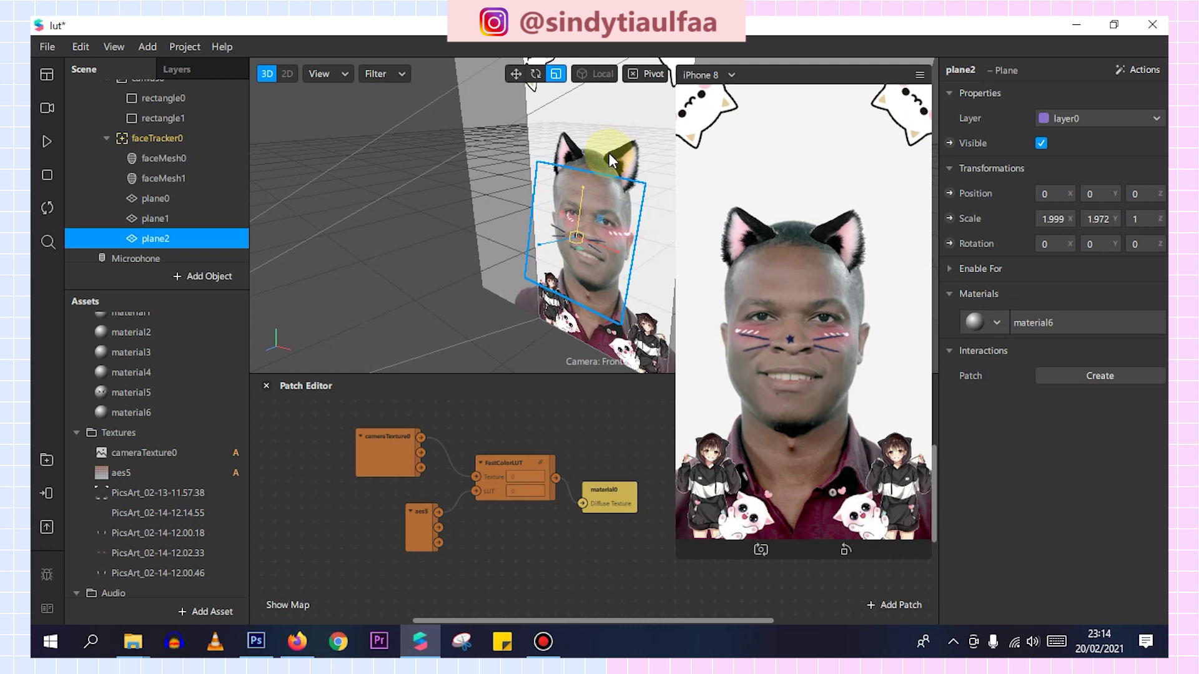
mouse_move(616, 134)
left_mouse_down()
mouse_move(623, 233)
mouse_move(609, 247)
left_mouse_up()
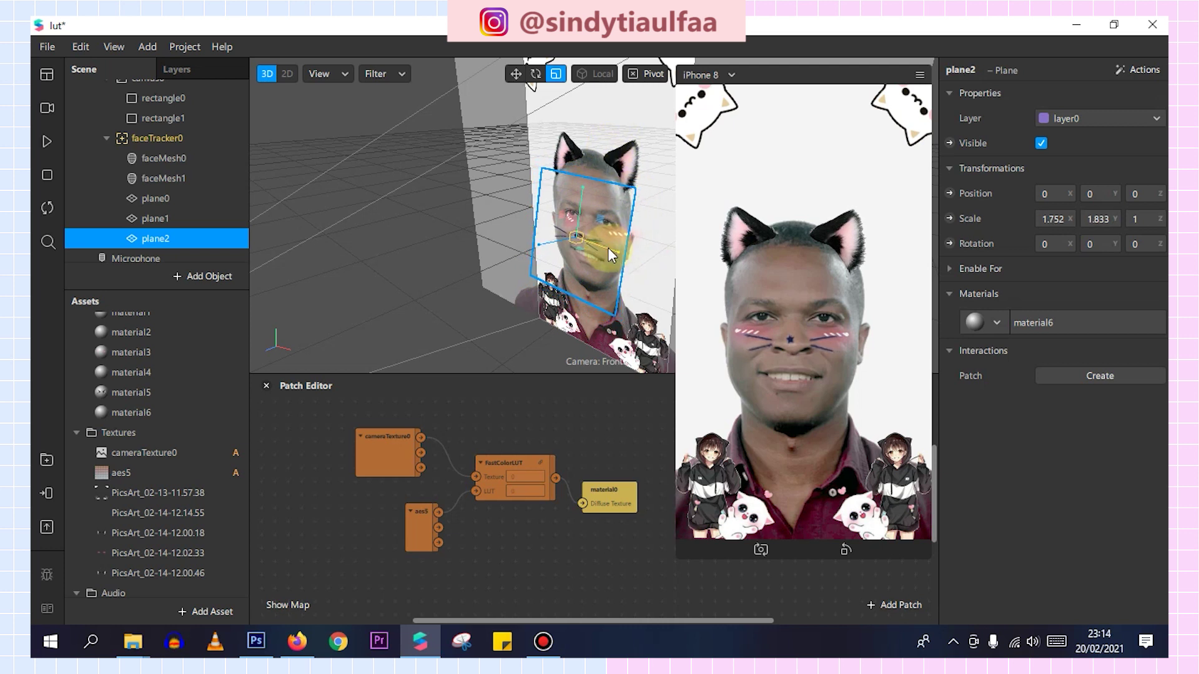
left_click(516, 74)
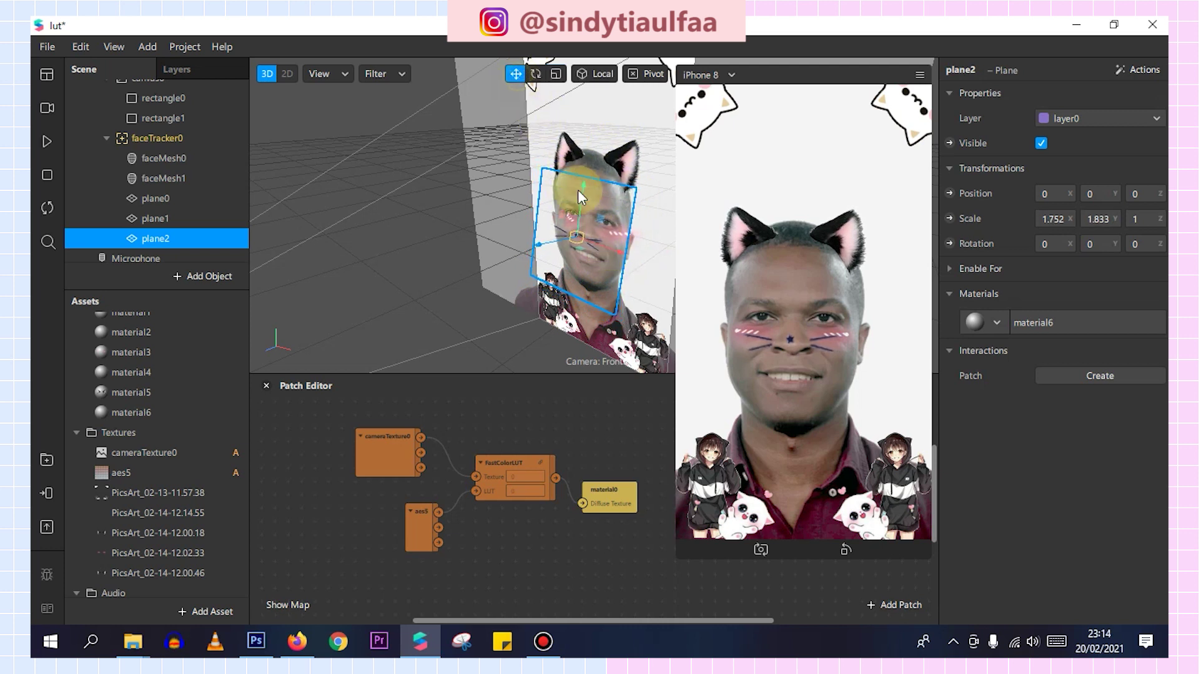
left_click_drag(597, 243, 591, 194)
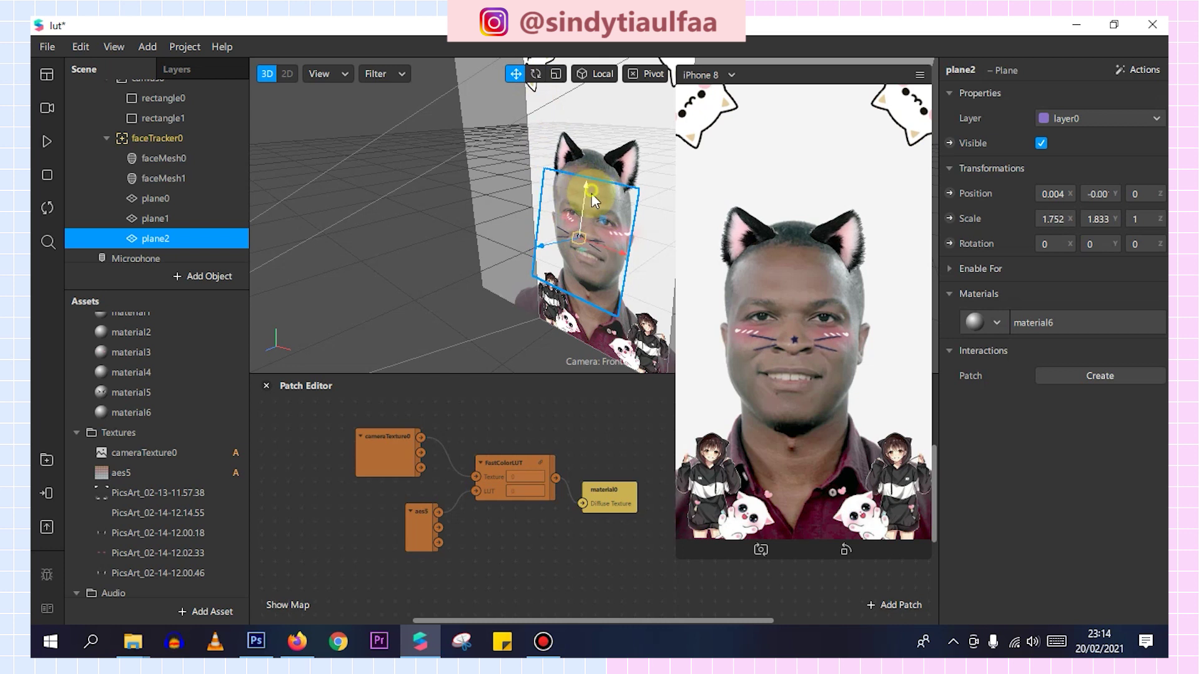
Stretch the whisker plane to about 2.446 × 2.438 across the cheeks and nudge it into place
left_click(555, 74)
left_click_drag(607, 244, 623, 250)
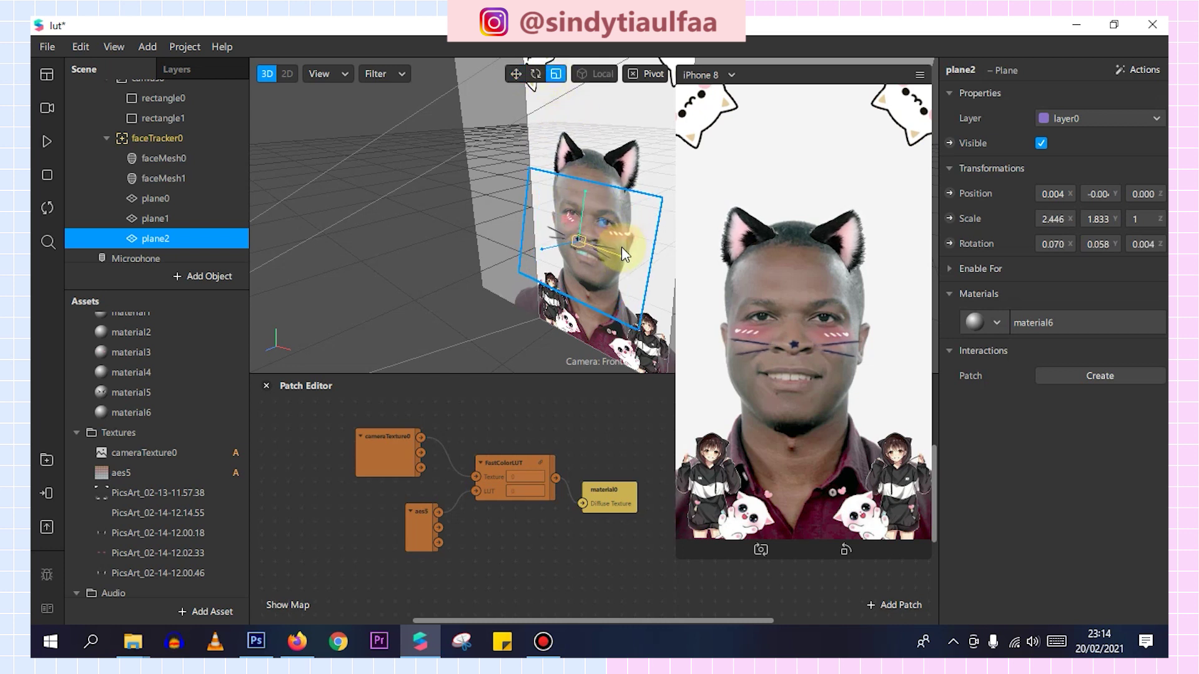
scroll(586, 267, "up", 2)
scroll(568, 287, "up", 3)
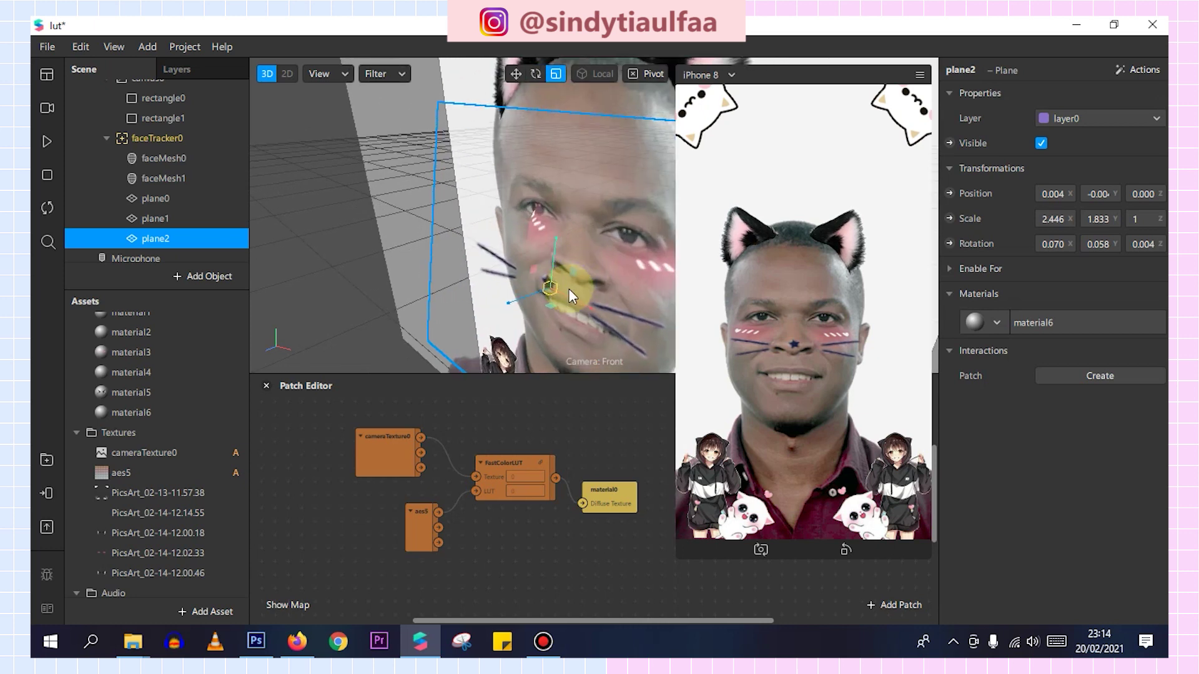
left_click_drag(550, 282, 558, 237)
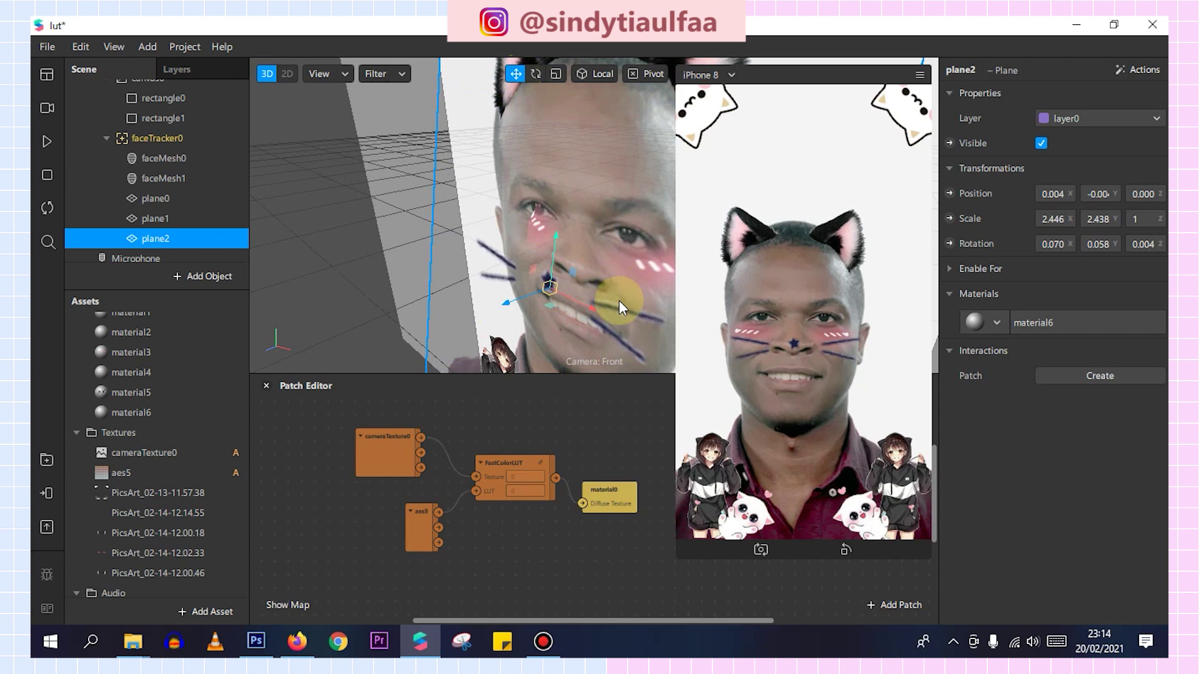
left_click_drag(619, 301, 582, 308)
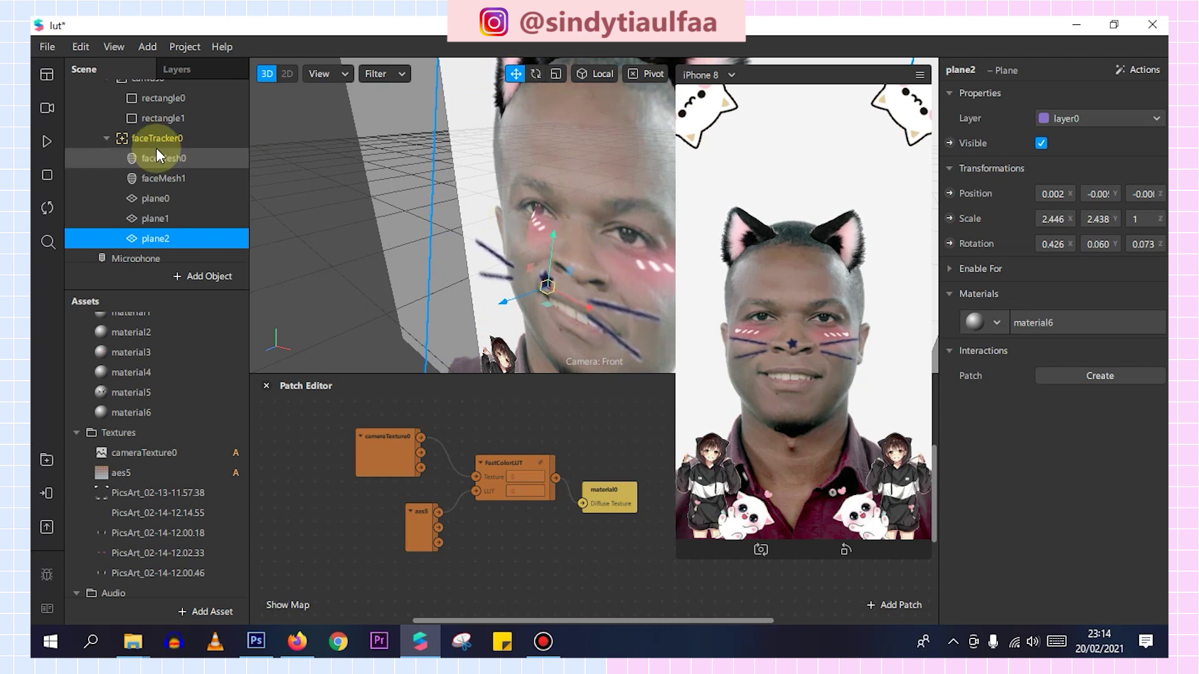
left_click(41, 107)
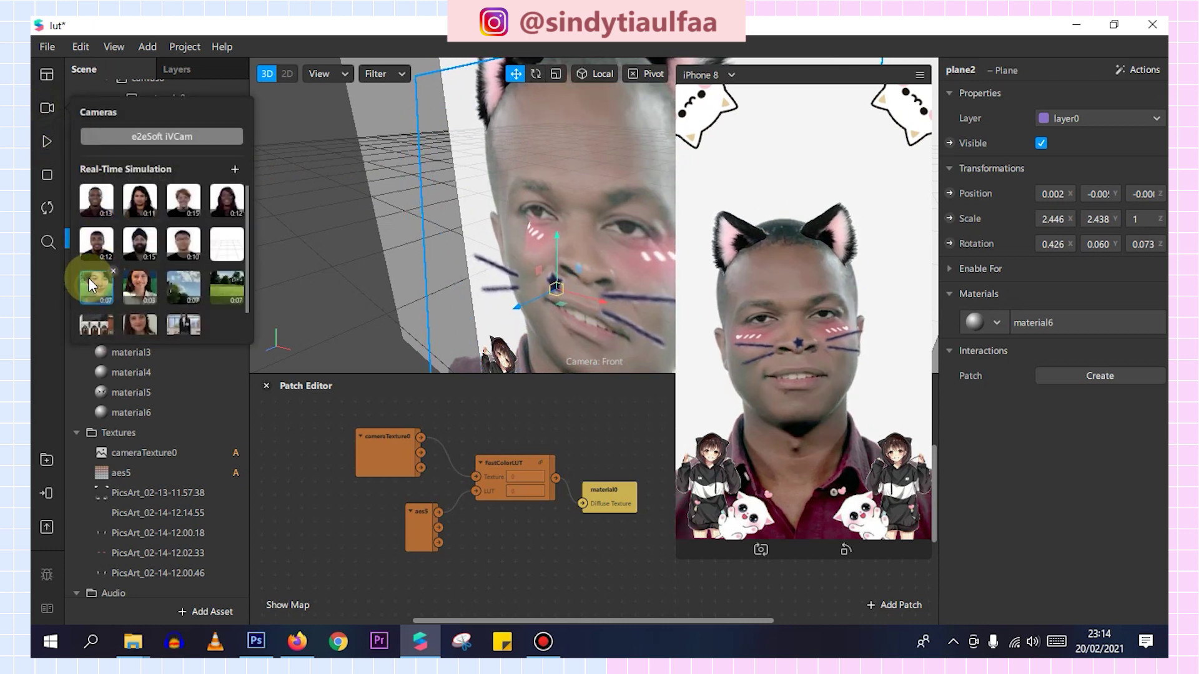
Play a sample face video and insert a speaker object, speaker0, into the scene
left_click(44, 145)
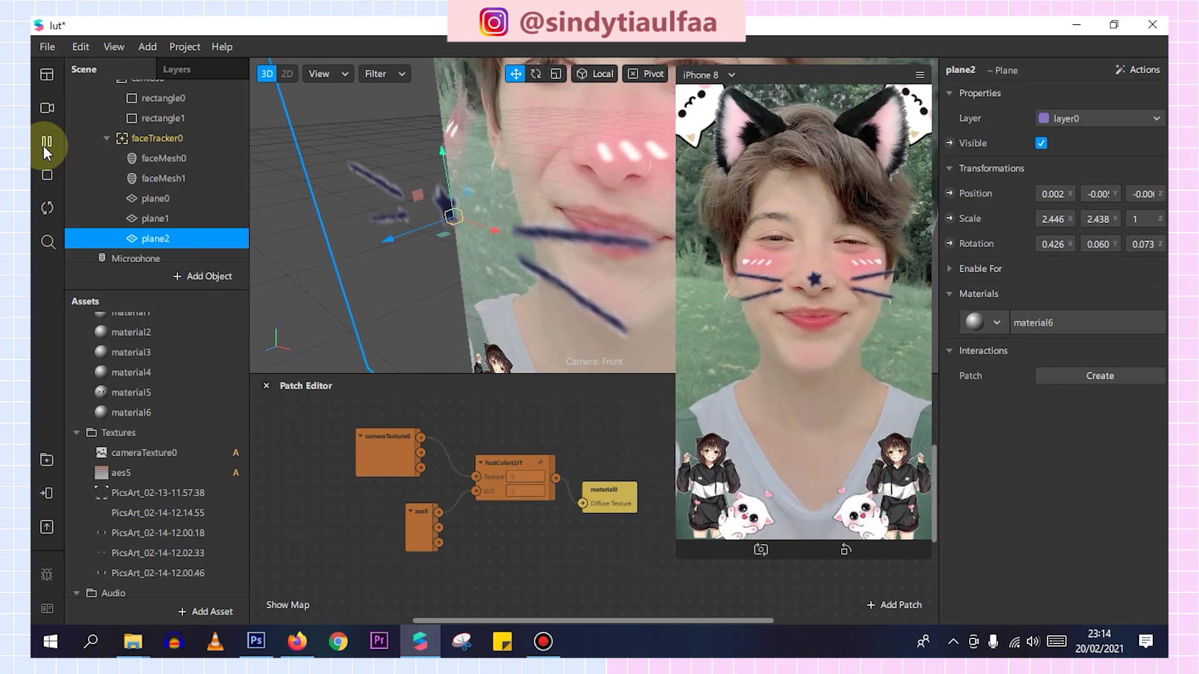
scroll(335, 180, "down", 3)
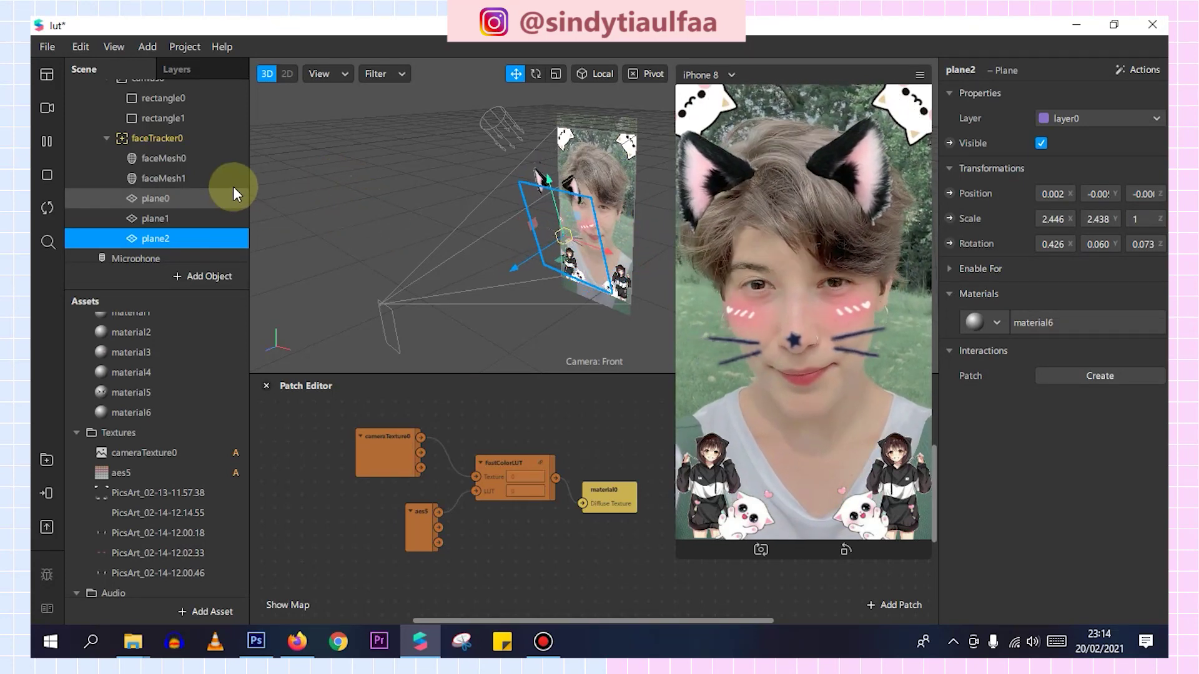
left_click(197, 276)
scroll(102, 501, "down", 3)
scroll(107, 516, "down", 3)
scroll(118, 548, "down", 2)
left_click(119, 552)
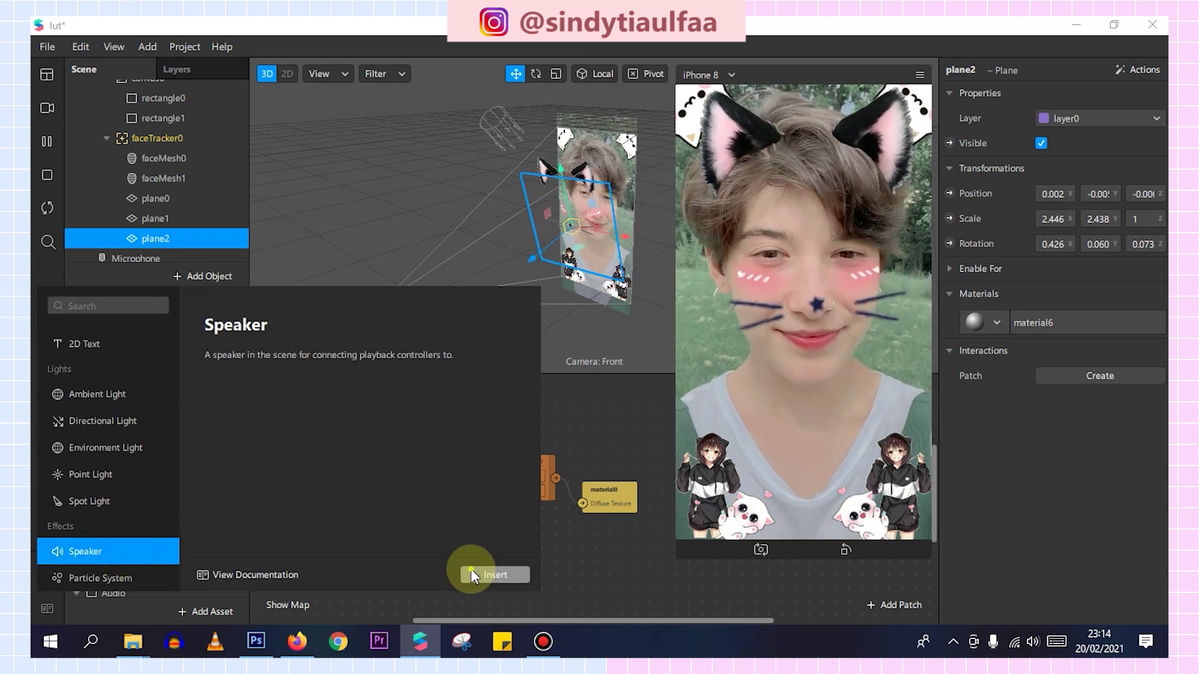
left_click(493, 573)
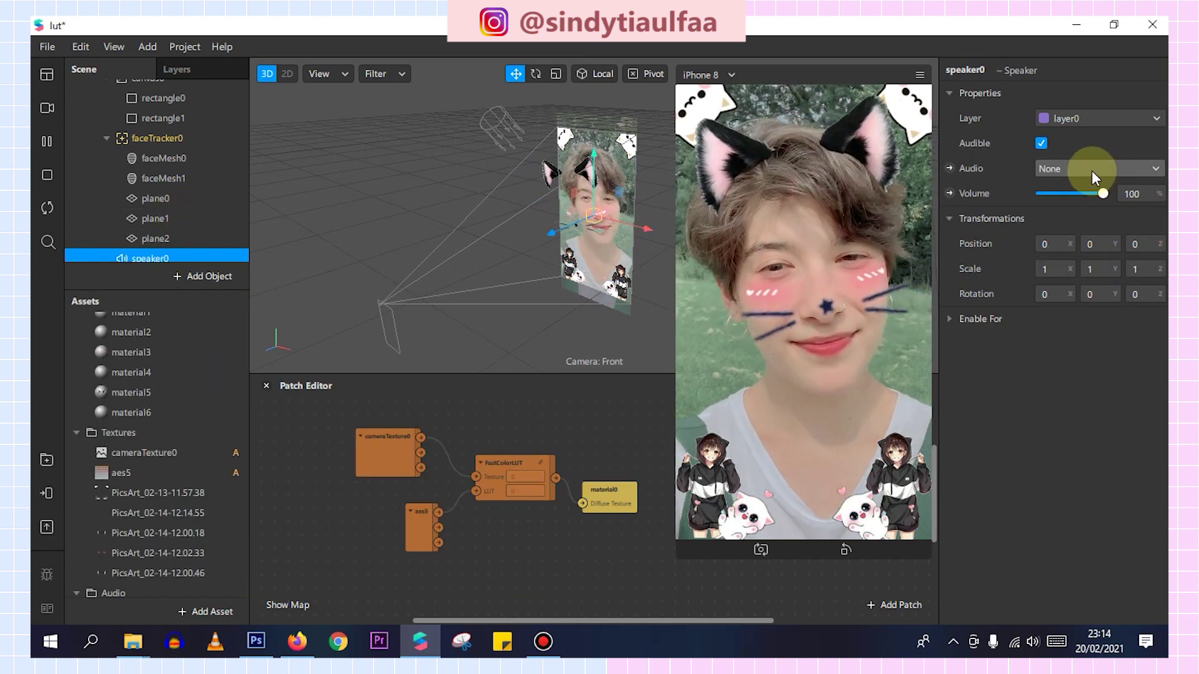
left_click(1092, 171)
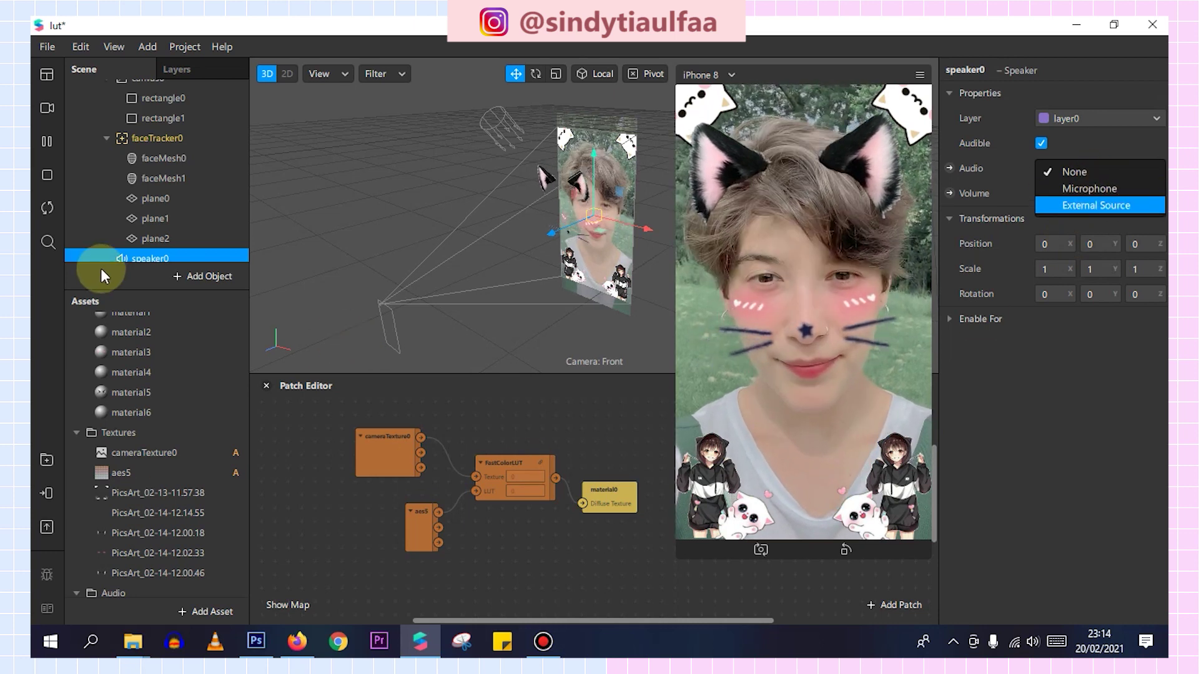
Create an audio playback controller with the Tokyo - Leat'eq song and use it as speaker0's audio
left_click(187, 609)
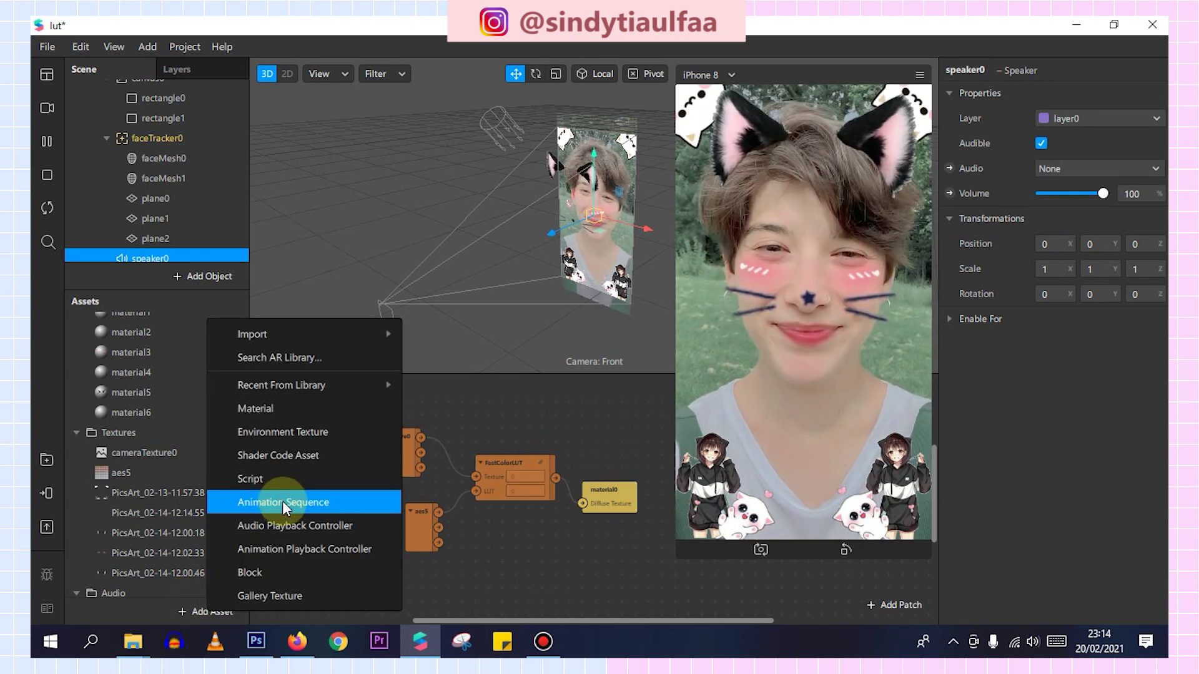
left_click(286, 525)
left_click(1074, 94)
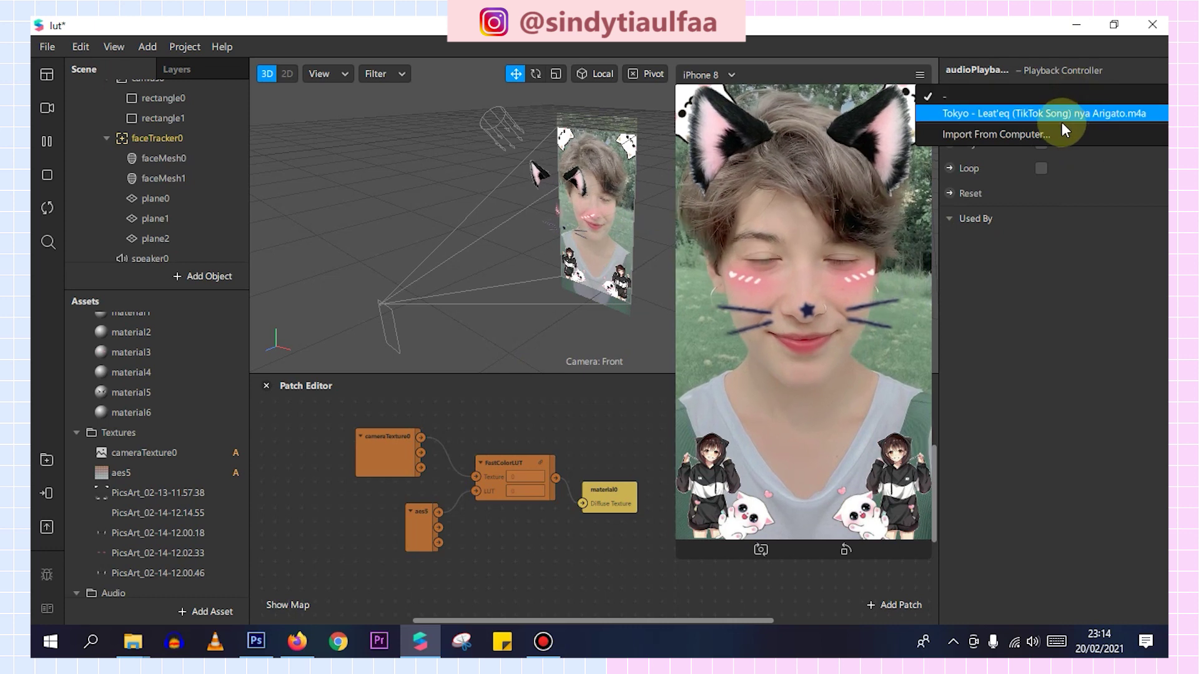
left_click(1055, 112)
left_click(117, 253)
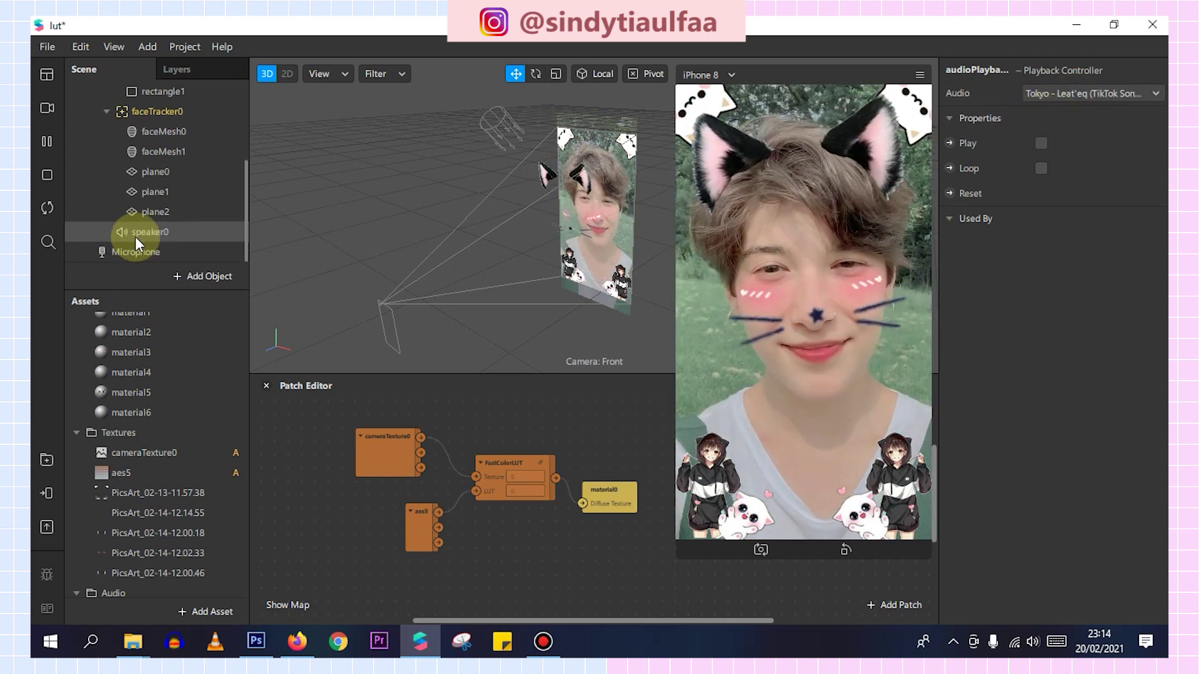
left_click(1074, 168)
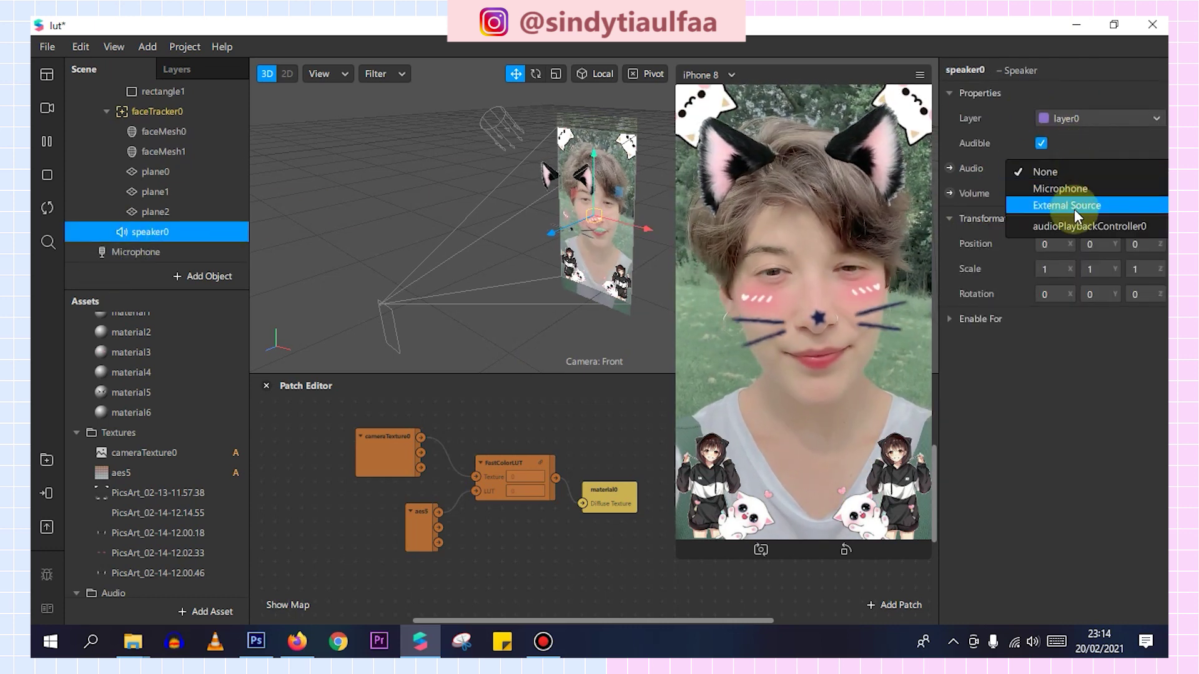
left_click(1074, 219)
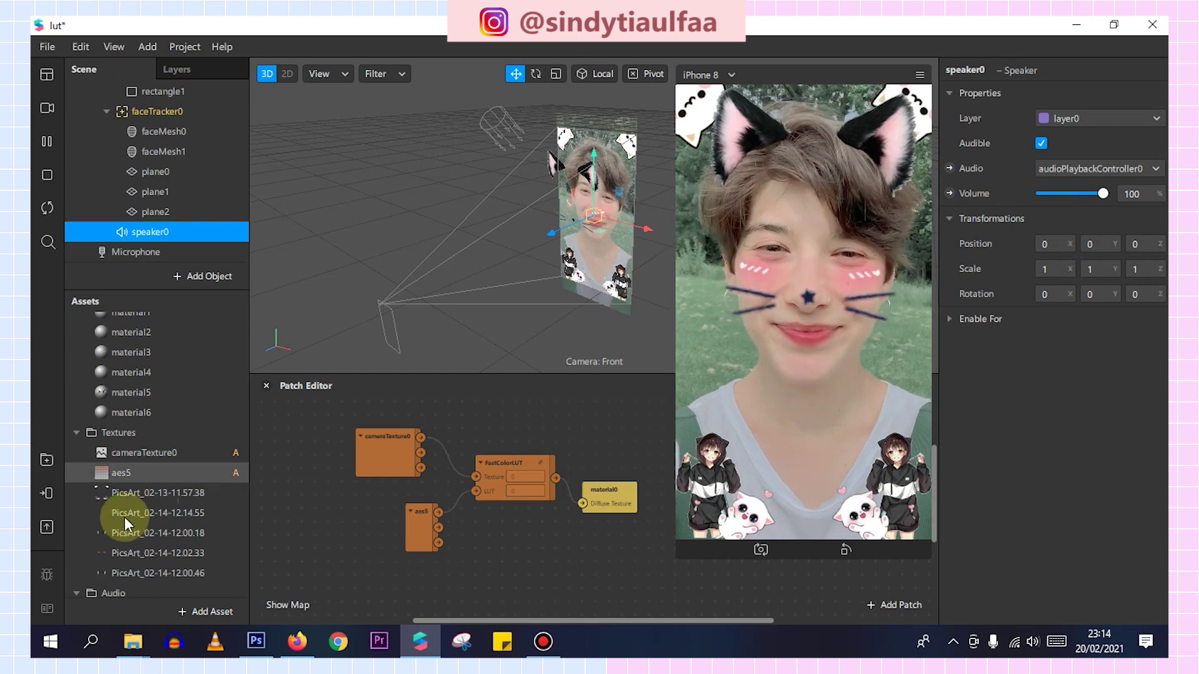
scroll(114, 518, "down", 2)
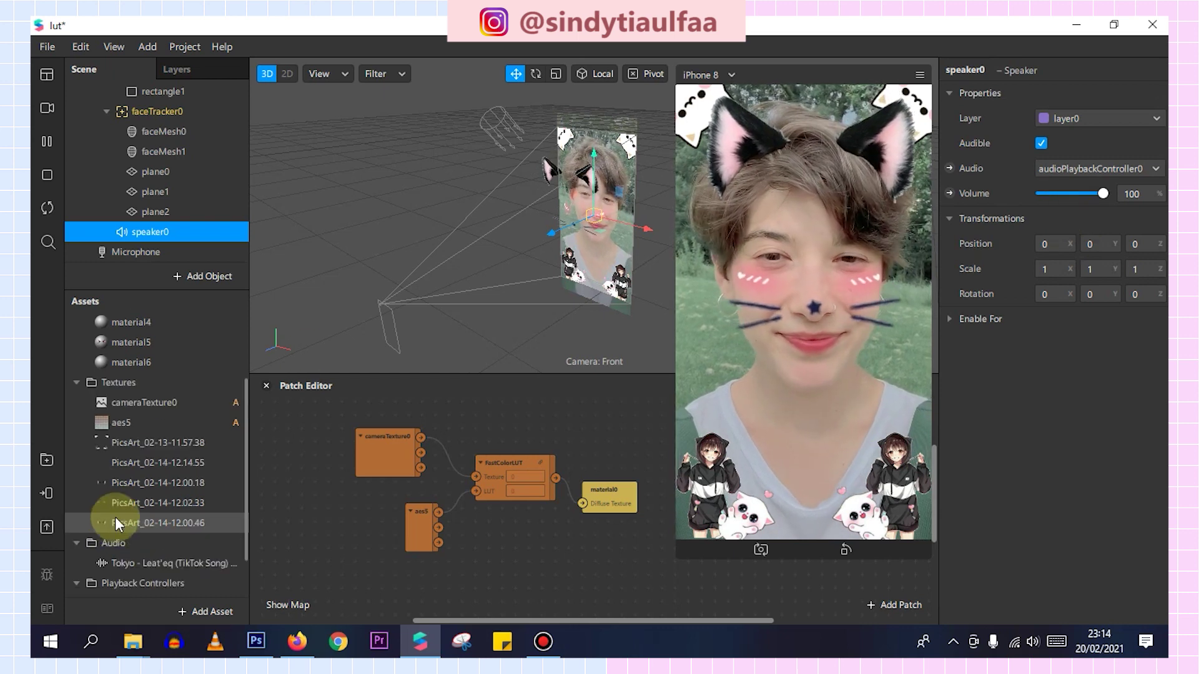
Disable the microphone, set audioPlaybackController0 to Play and Loop, and pause the preview
left_click(185, 247)
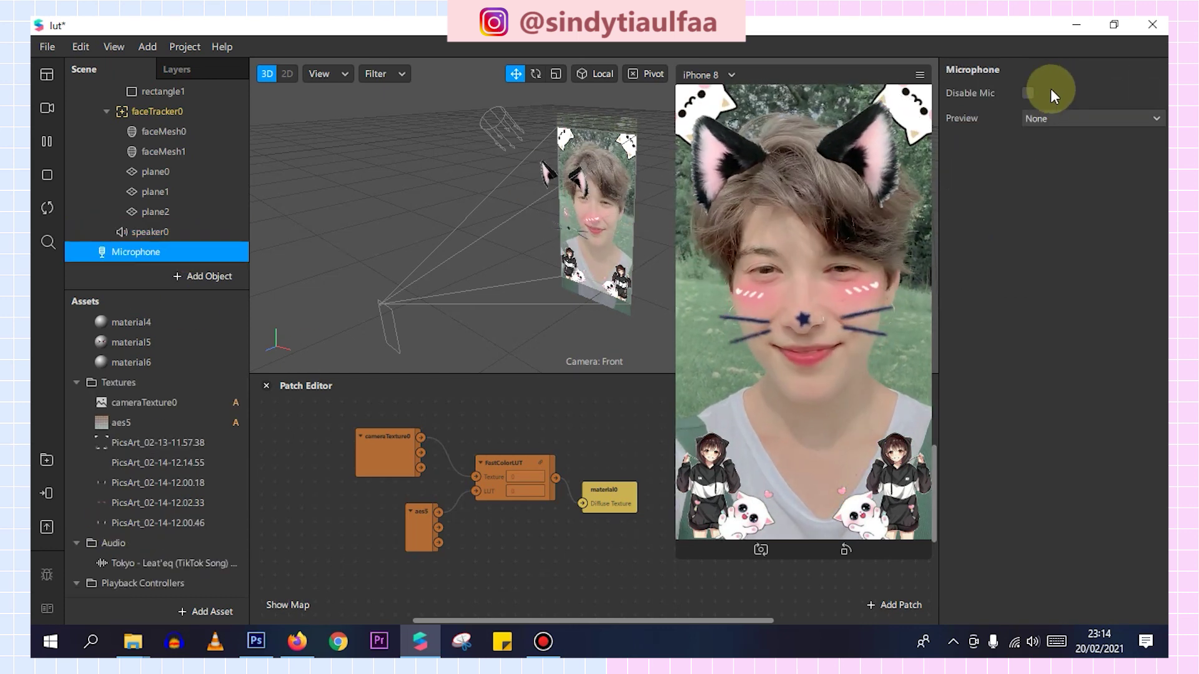
left_click(1028, 93)
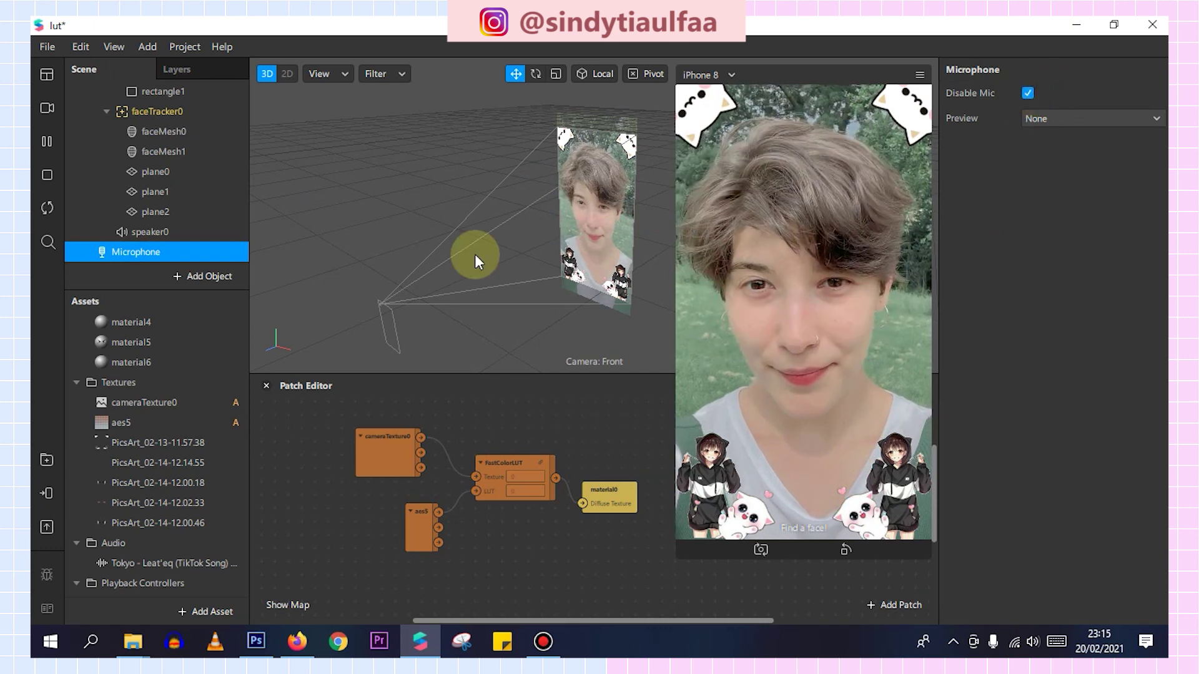
scroll(191, 462, "down", 3)
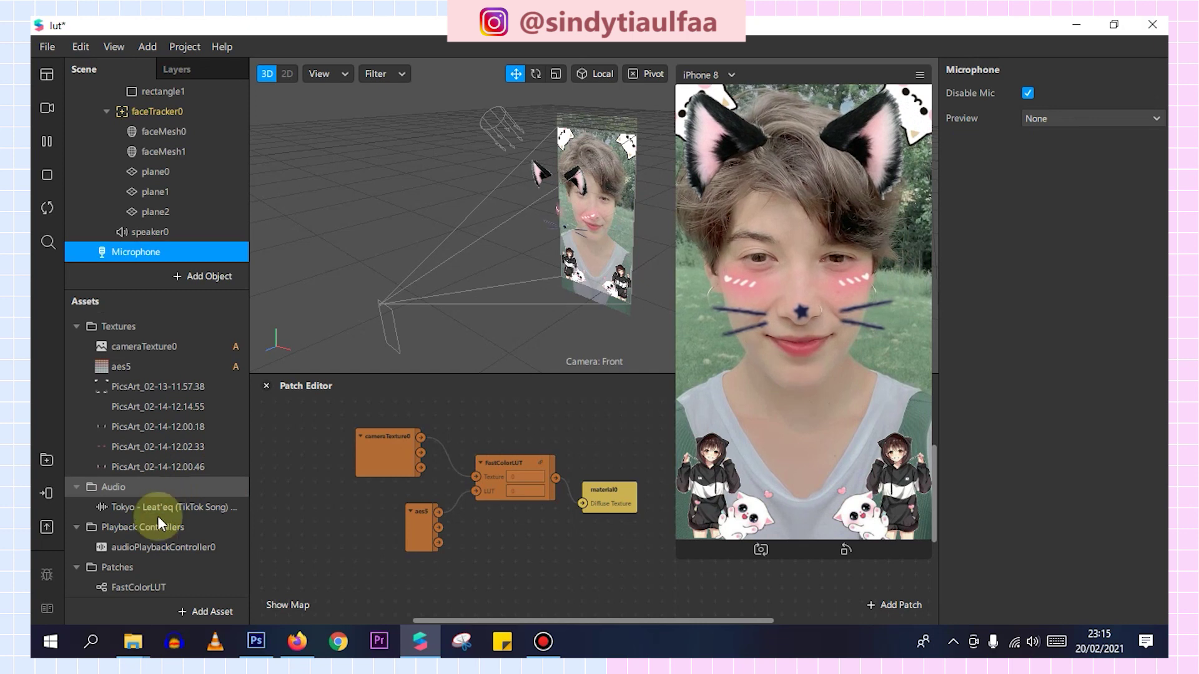
left_click(148, 549)
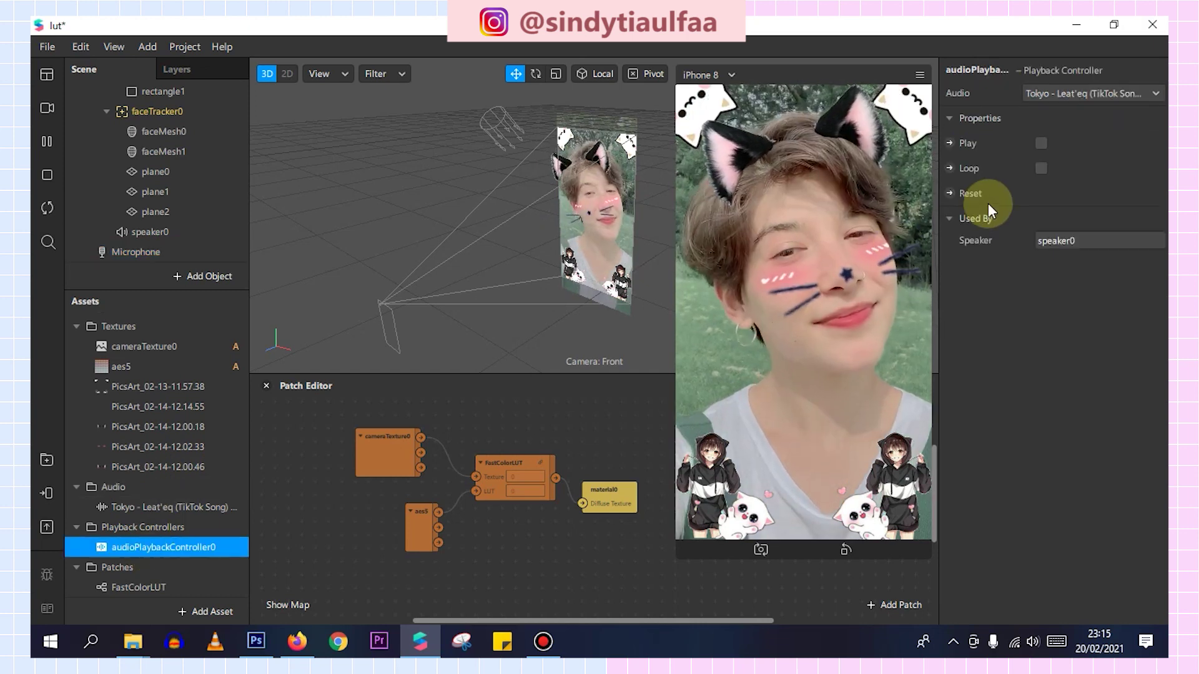
left_click(1041, 143)
left_click(1040, 169)
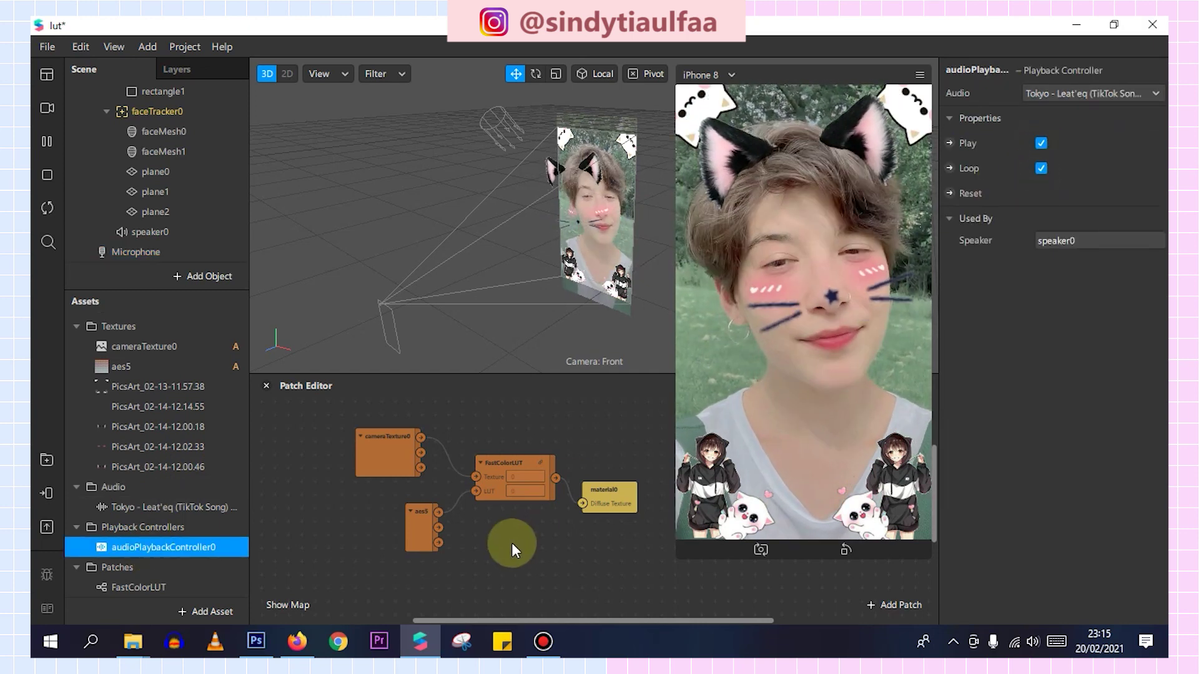
scroll(512, 540, "down", 2)
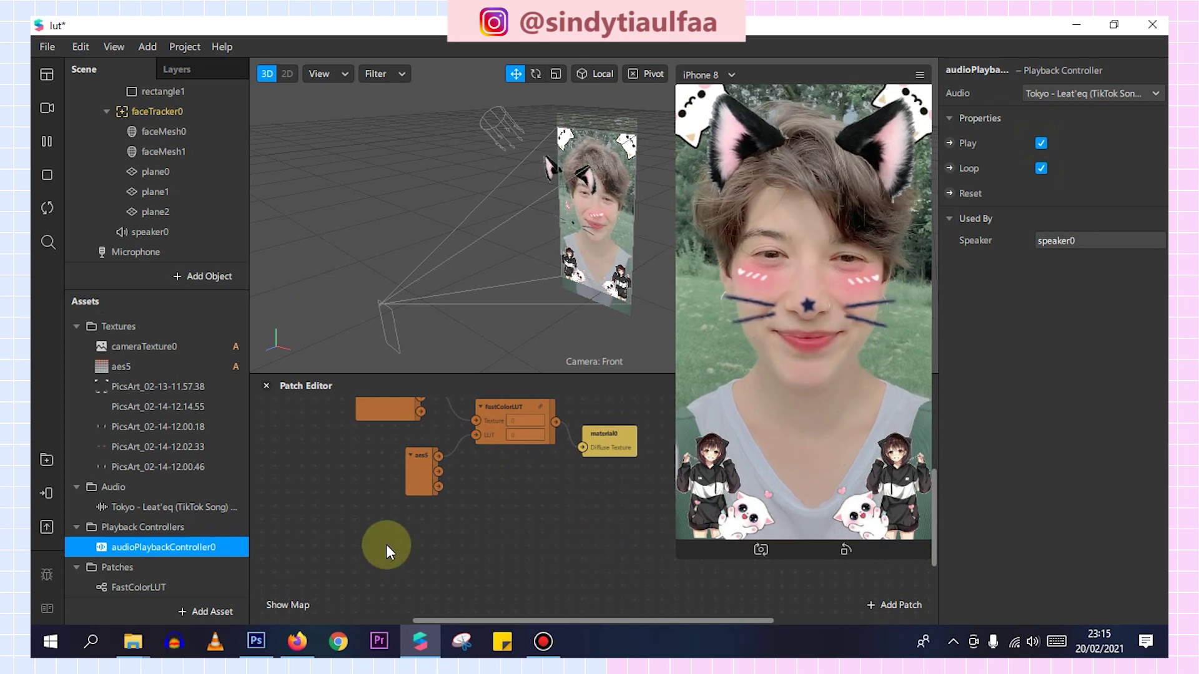
left_click(48, 143)
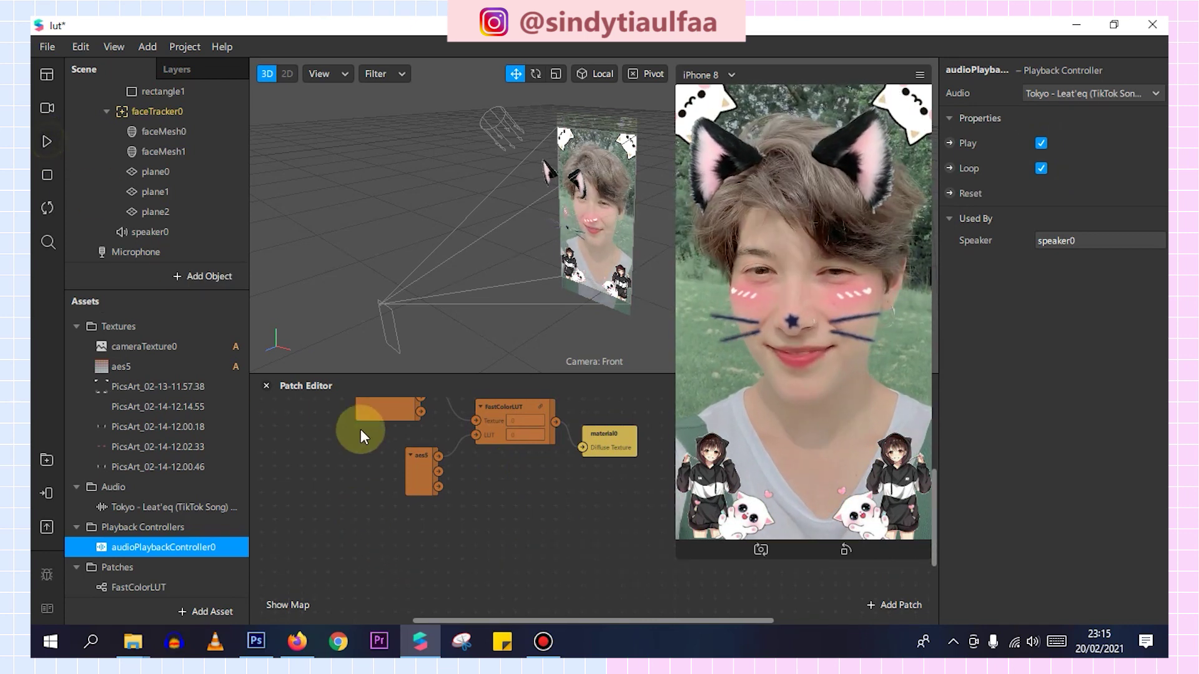
Add a Screen Tap patch feeding a new Counter patch
scroll(420, 520, "down", 1)
right_click(427, 527)
type("scre")
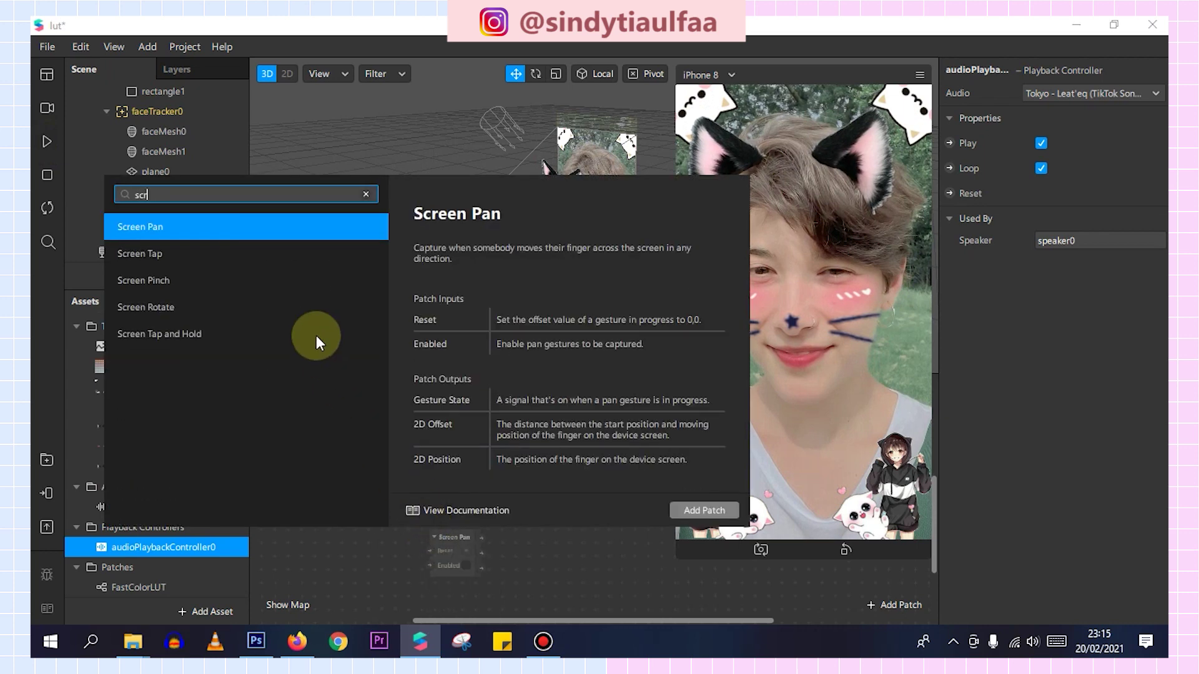
double_click(253, 256)
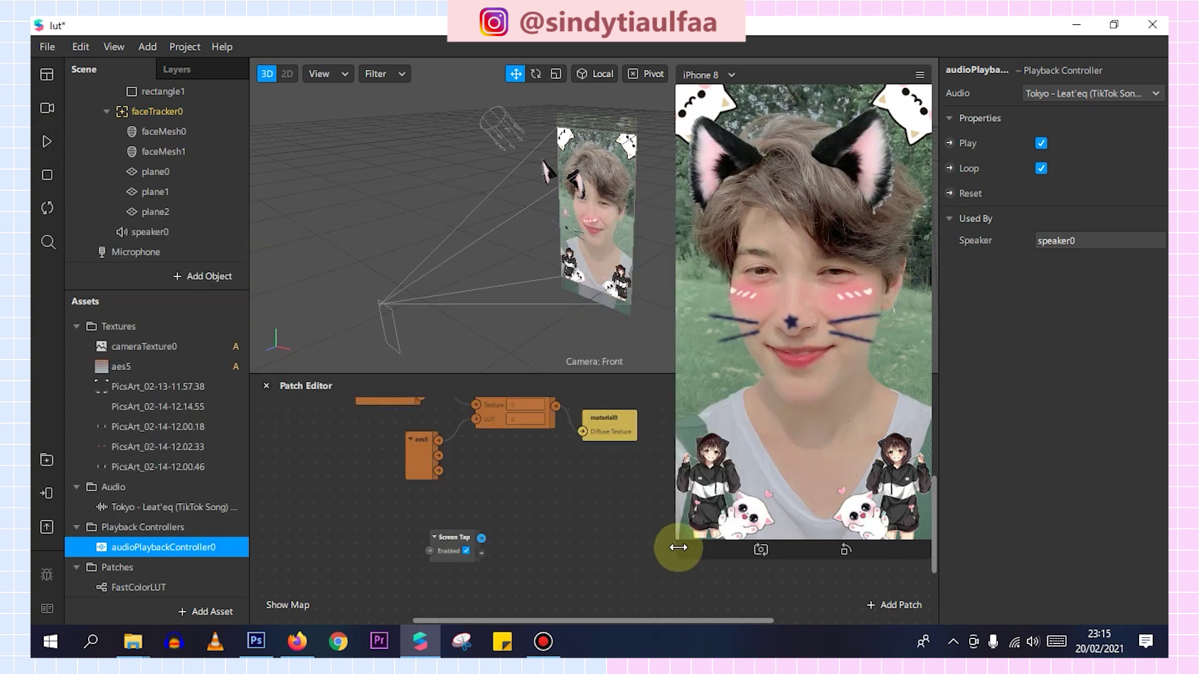
left_click_drag(482, 538, 524, 524)
type("co")
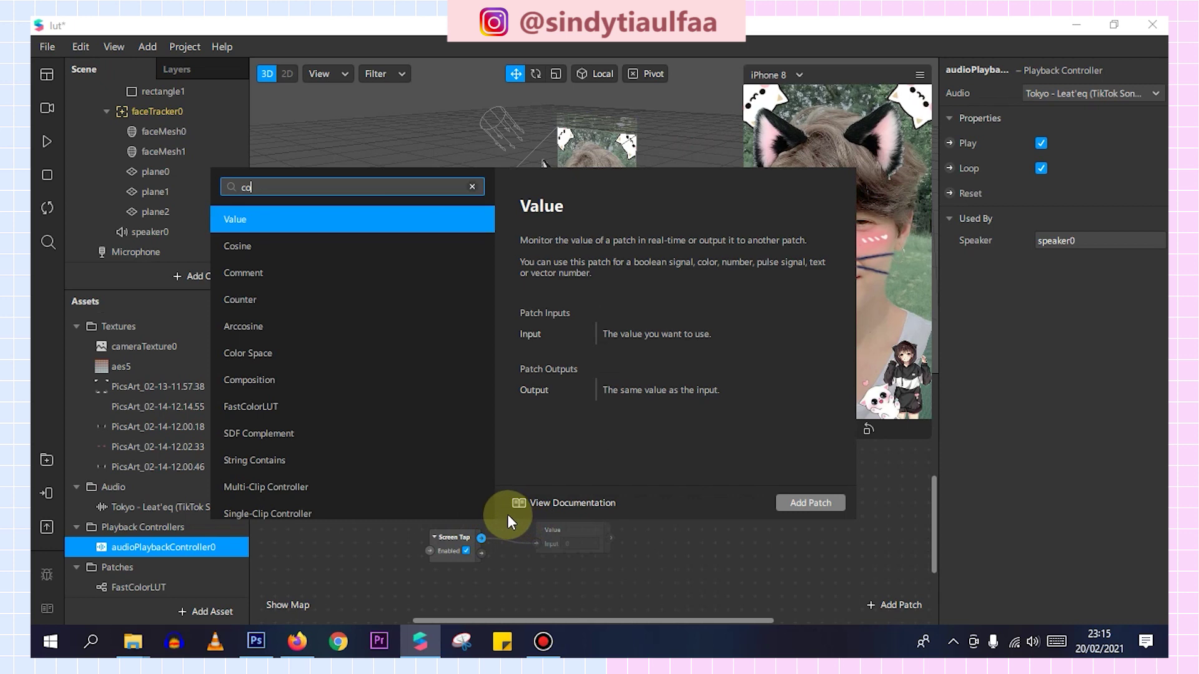
type("un")
key("Return")
Feed the Counter into two Equals Exactly patches and set its maximum count to 2
left_click_drag(642, 564, 706, 508)
type("eq")
double_click(454, 262)
left_click_drag(642, 565, 688, 575)
double_click(495, 326)
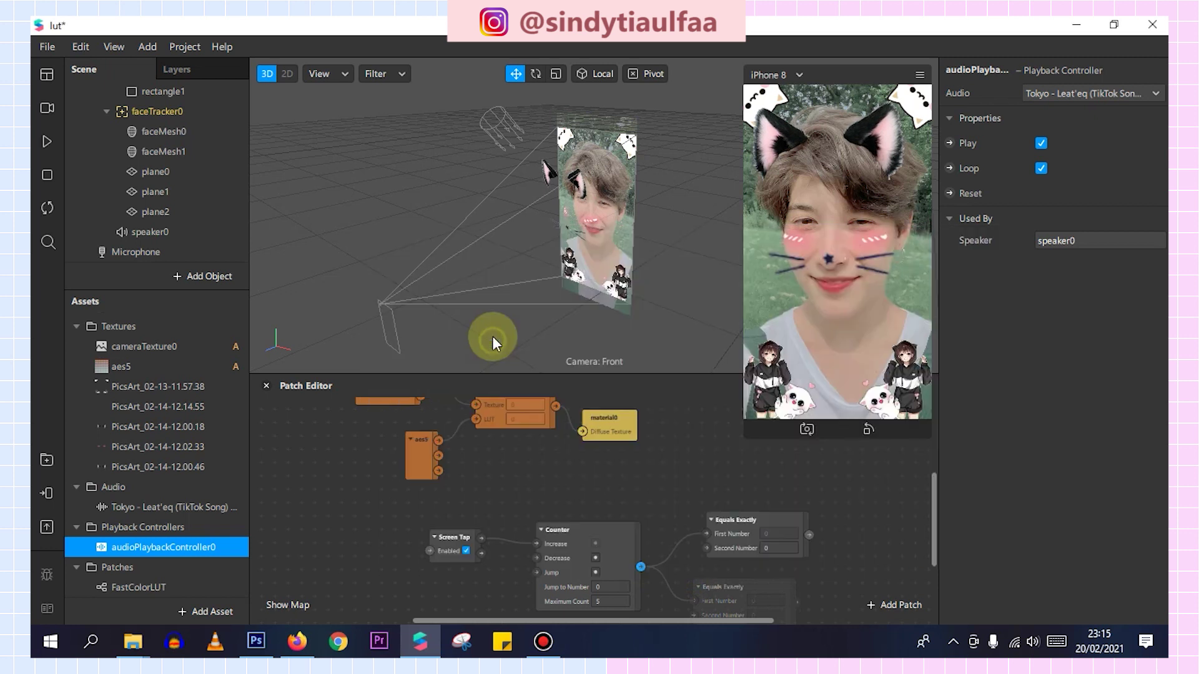
scroll(763, 553, "down", 3)
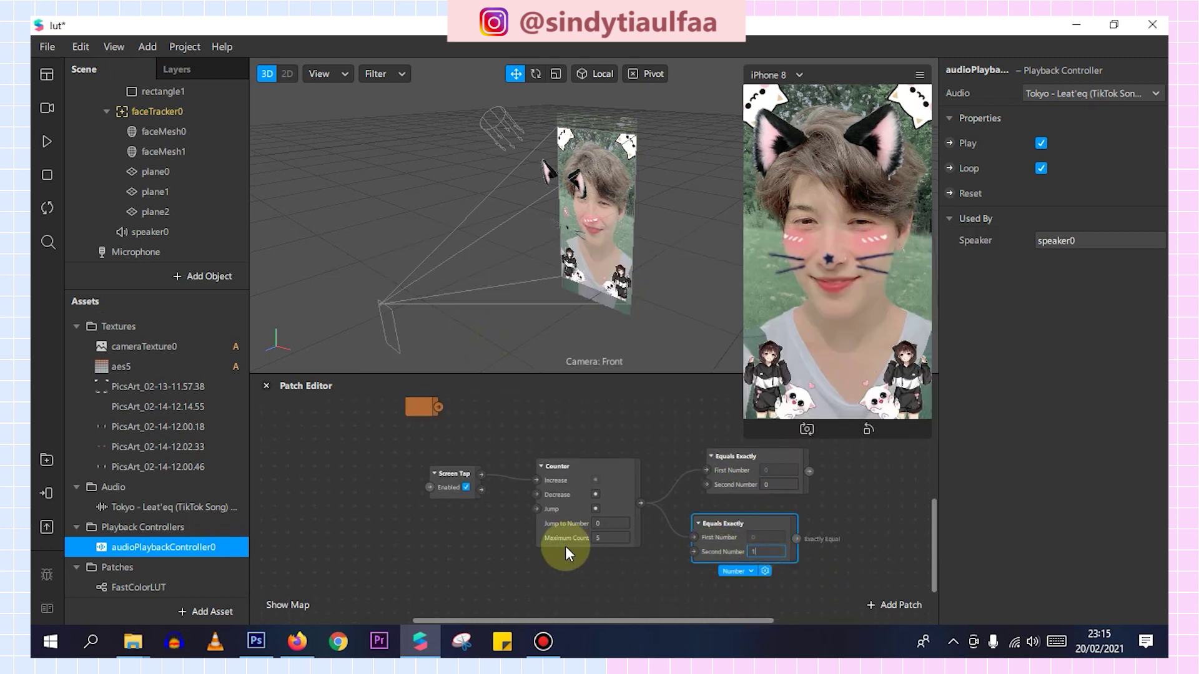
left_click(602, 538)
type("2")
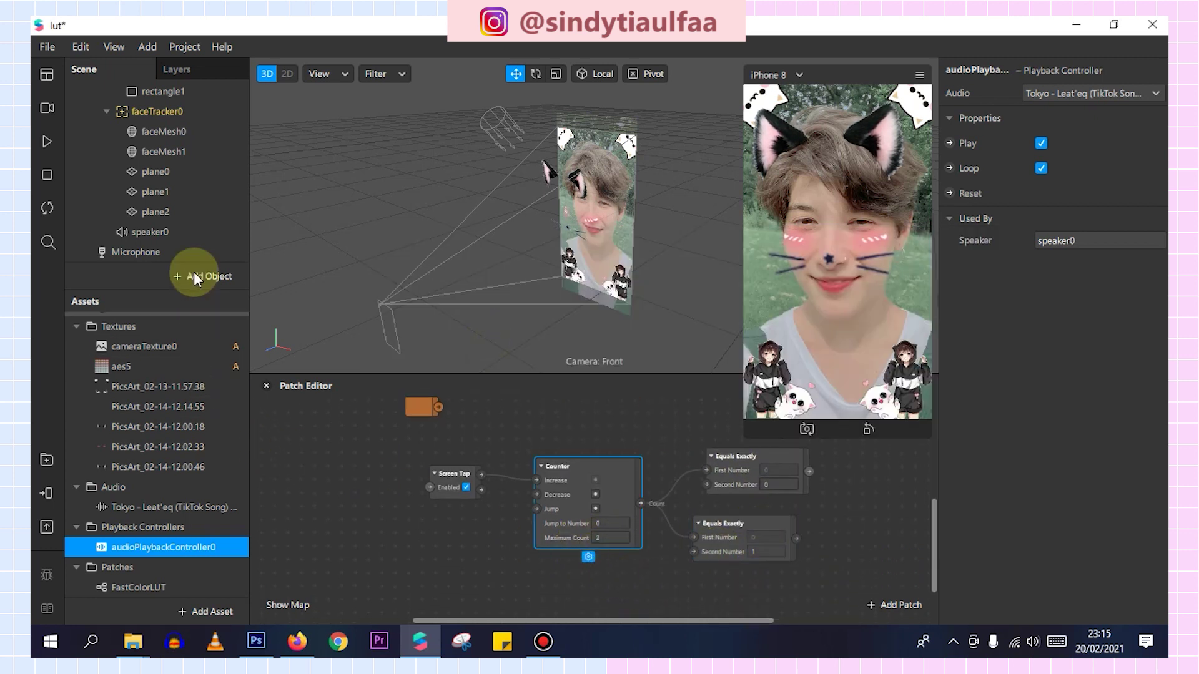
Create visibility patches for plane0 and plane1, each driven by one Equals Exactly check
left_click(185, 183)
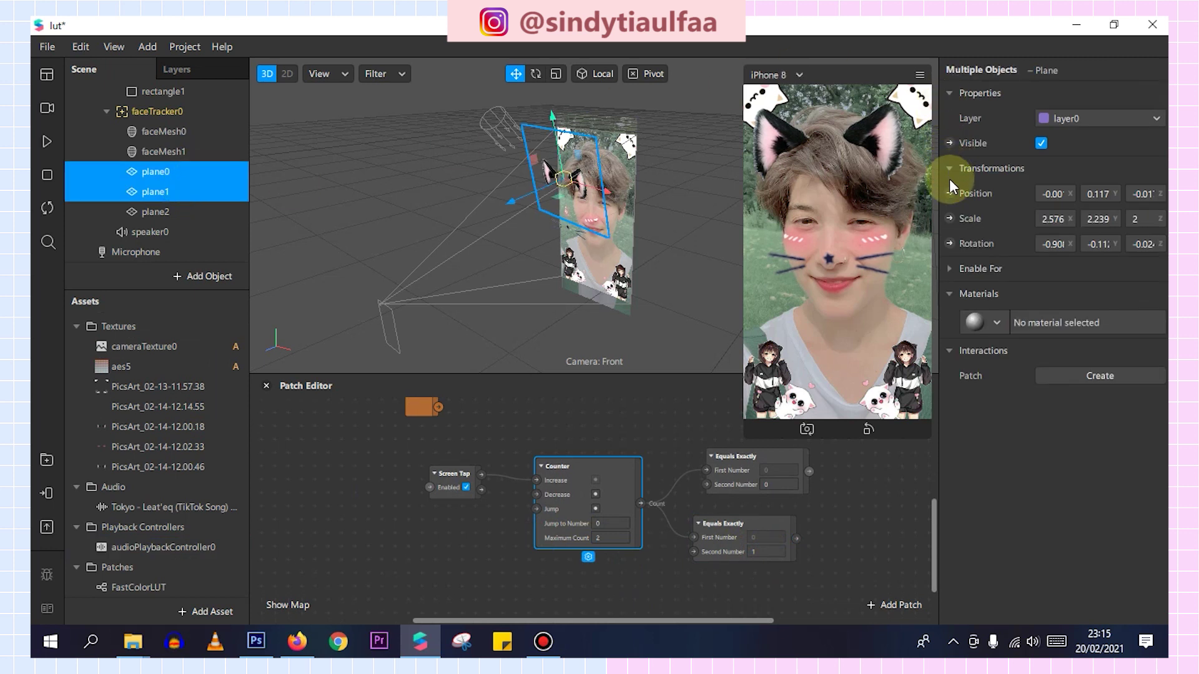
left_click(949, 144)
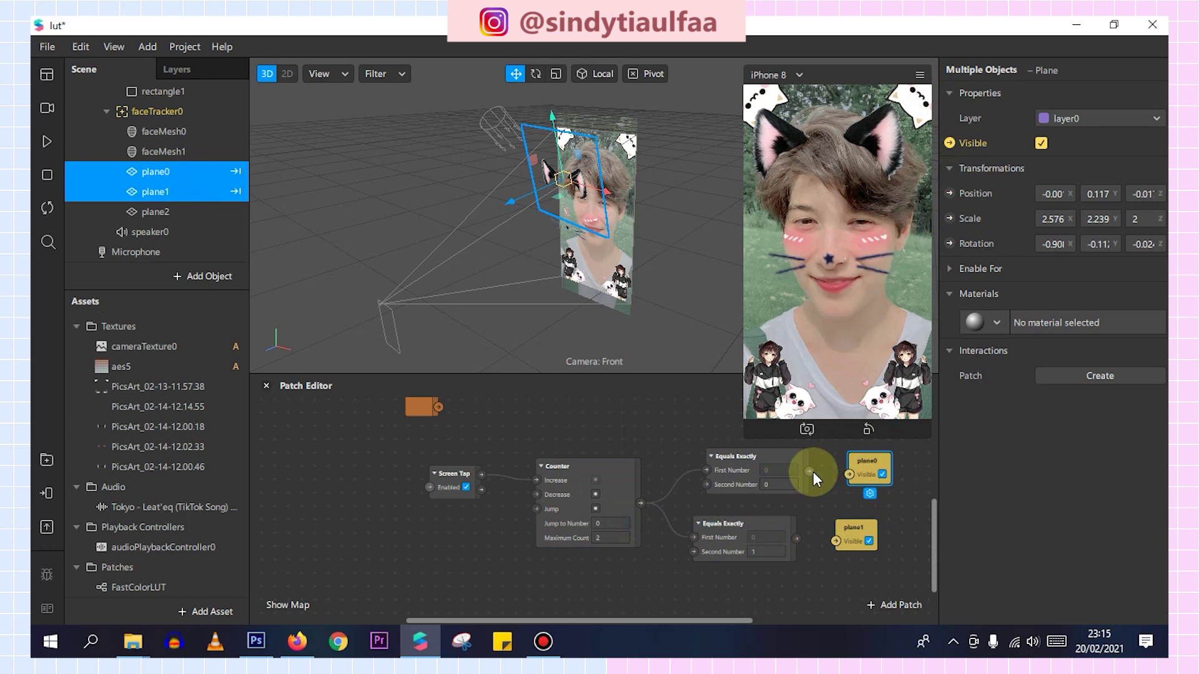
left_click_drag(845, 474, 848, 475)
left_click_drag(796, 538, 837, 541)
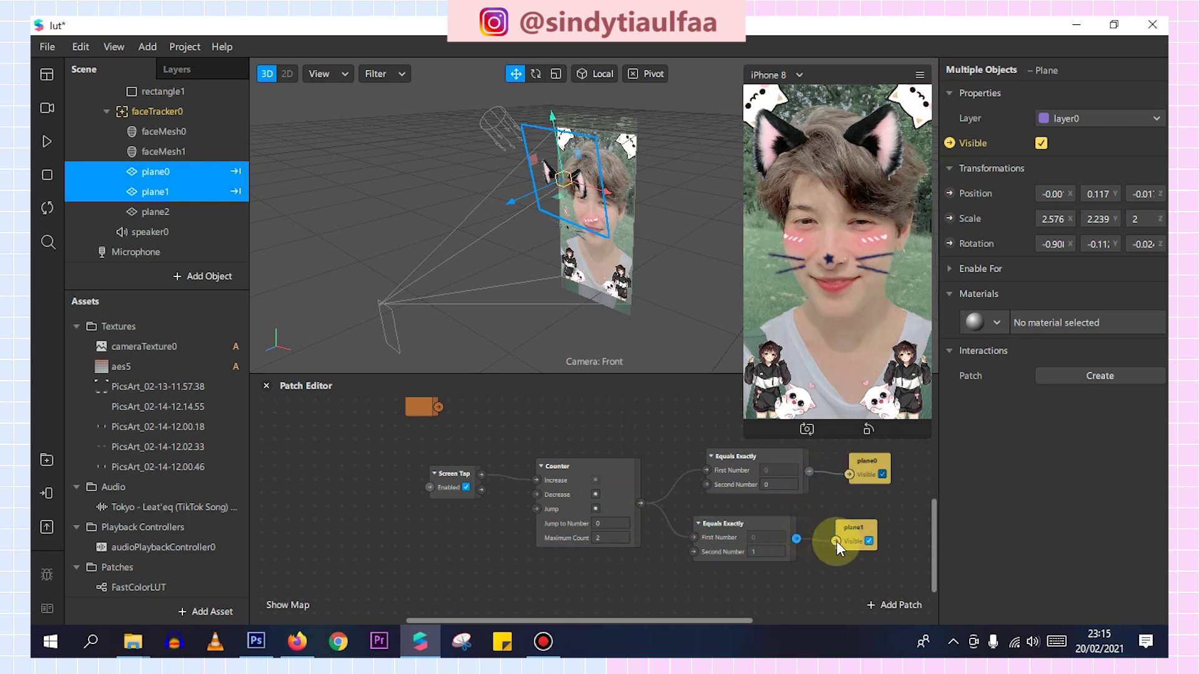
scroll(195, 166, "up", 3)
scroll(161, 93, "up", 3)
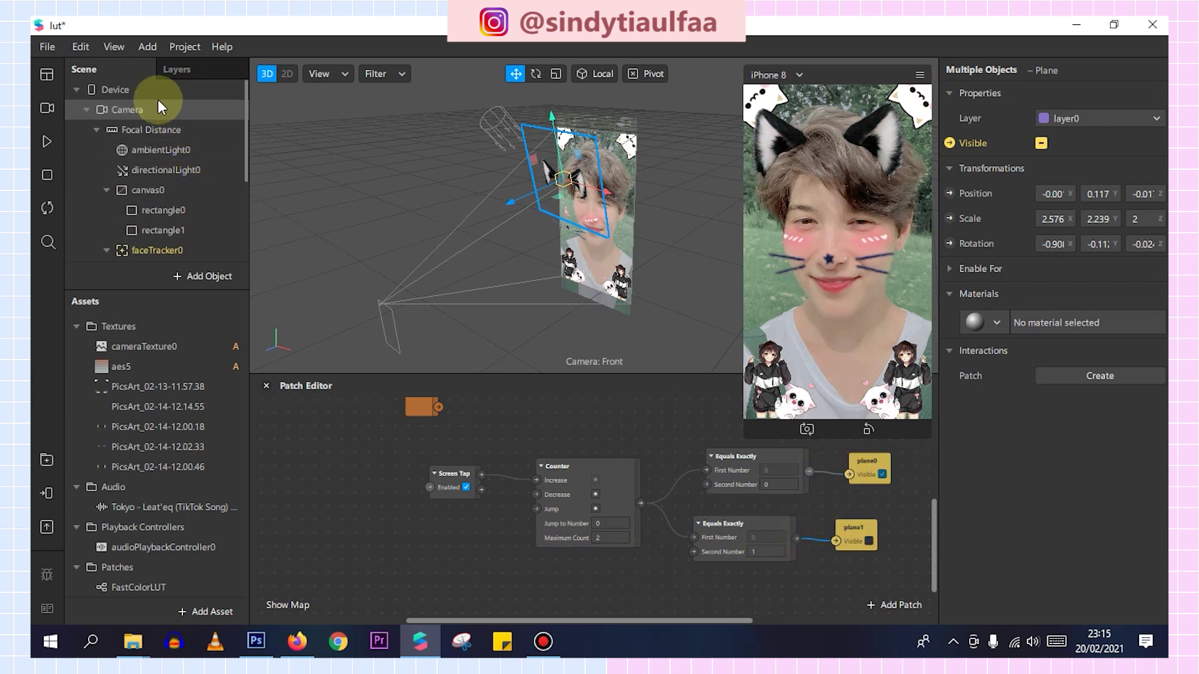
left_click(153, 89)
Set the opening instruction to 'Ketuk untuk mengubah' and the Less Than second input to 15
left_click(1065, 215)
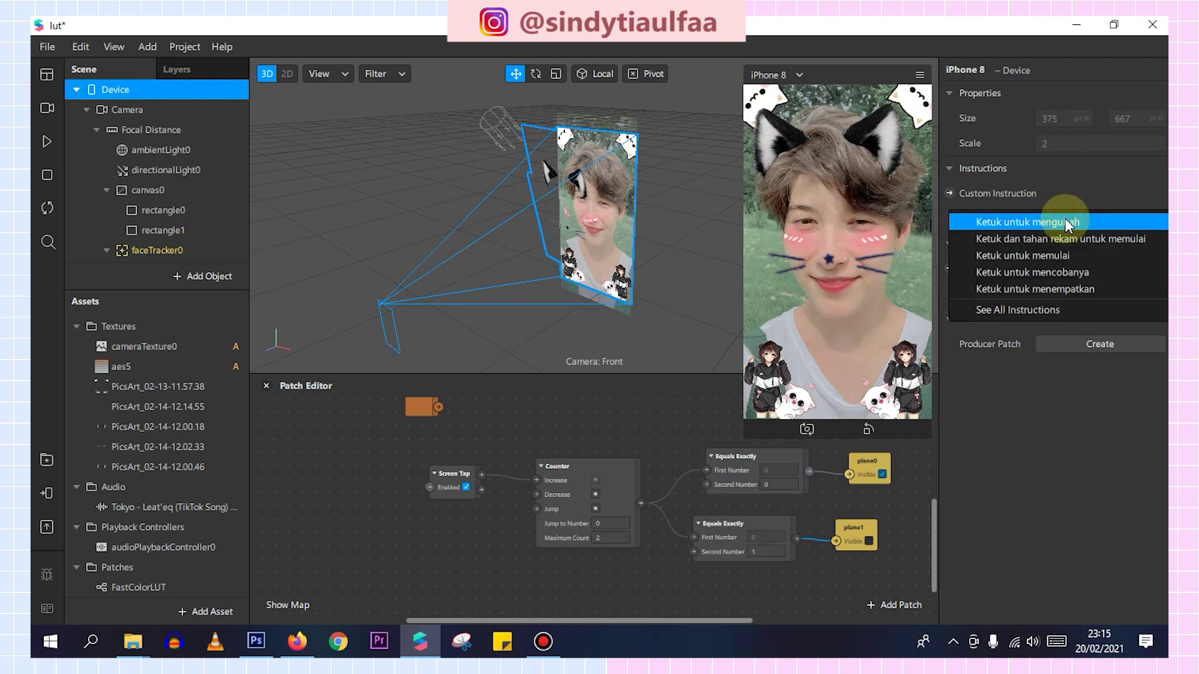
left_click(1069, 224)
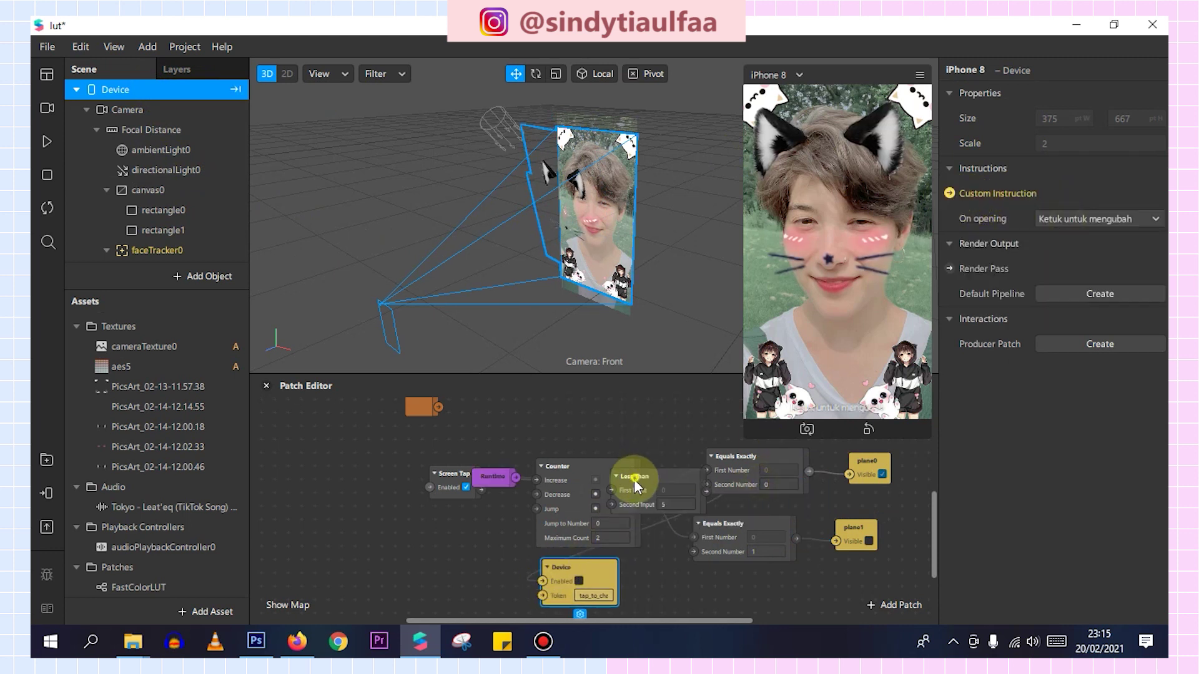
left_click_drag(637, 484, 474, 586)
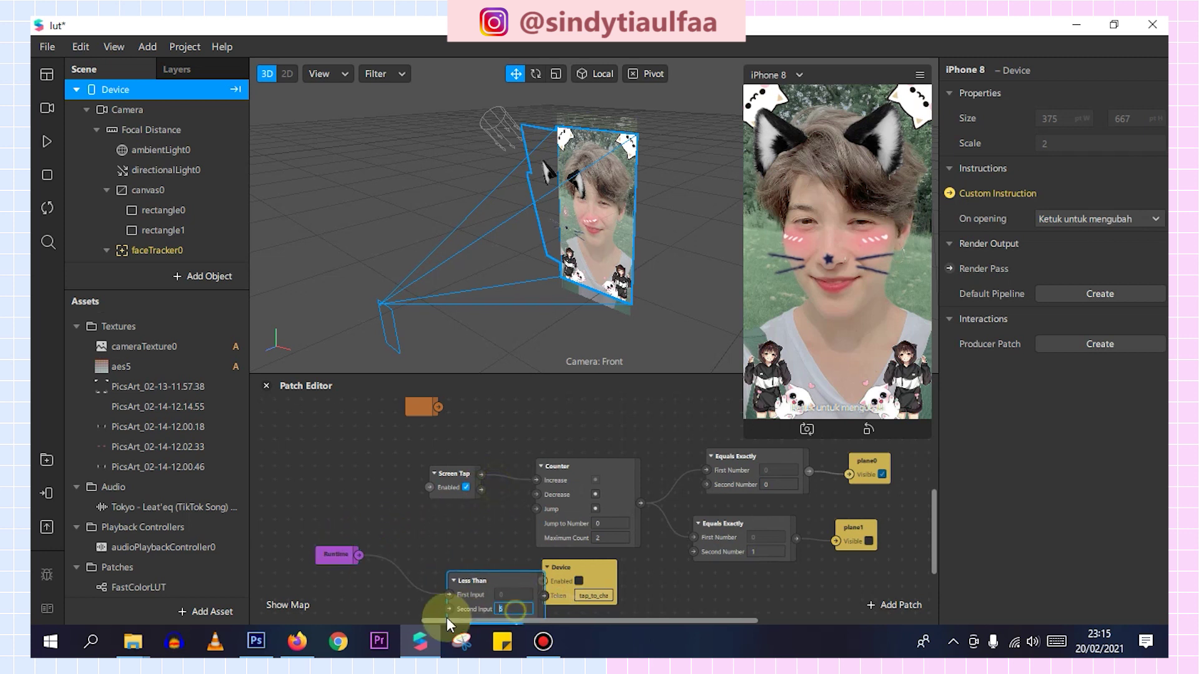
type("15")
key("Return")
Play the preview with simulated touch and tap to confirm the ear planes swap
left_click(47, 141)
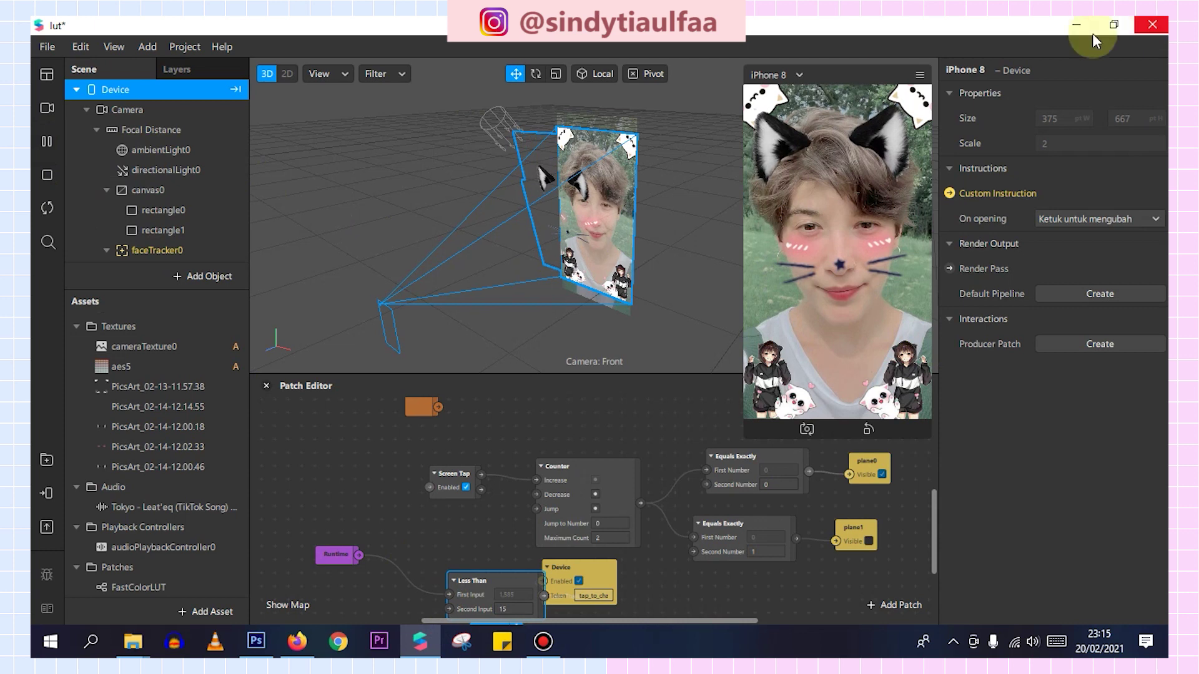
left_click(920, 74)
left_click(962, 109)
left_click(823, 199)
left_click(818, 313)
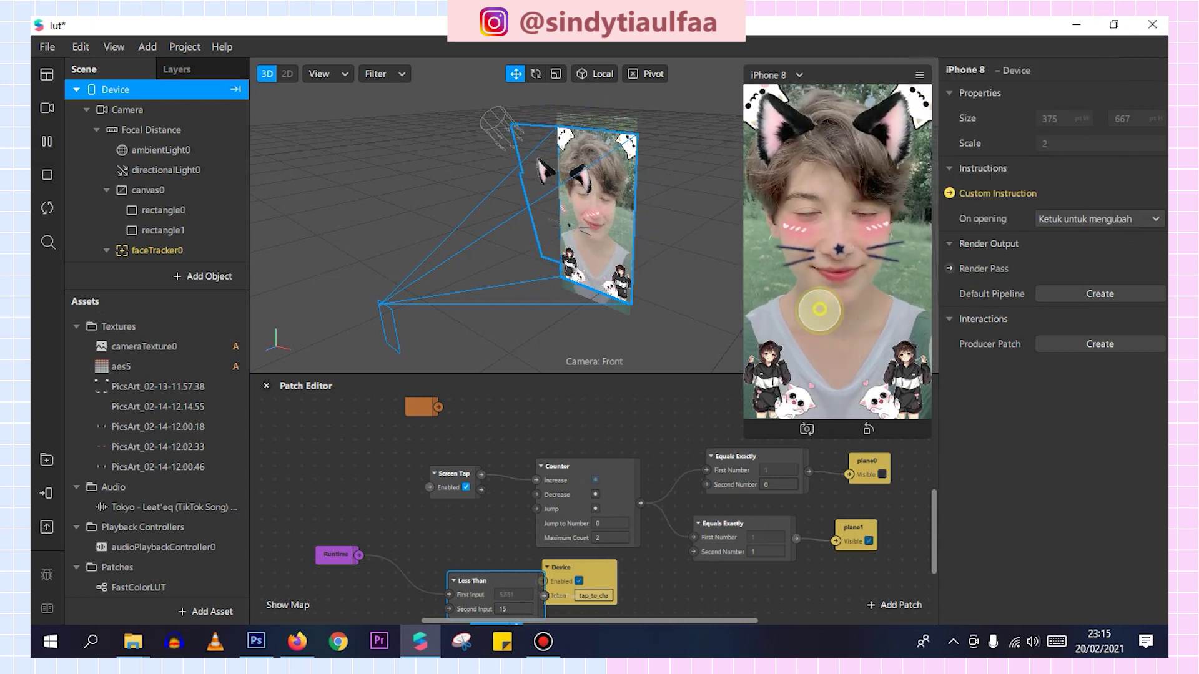
left_click(825, 340)
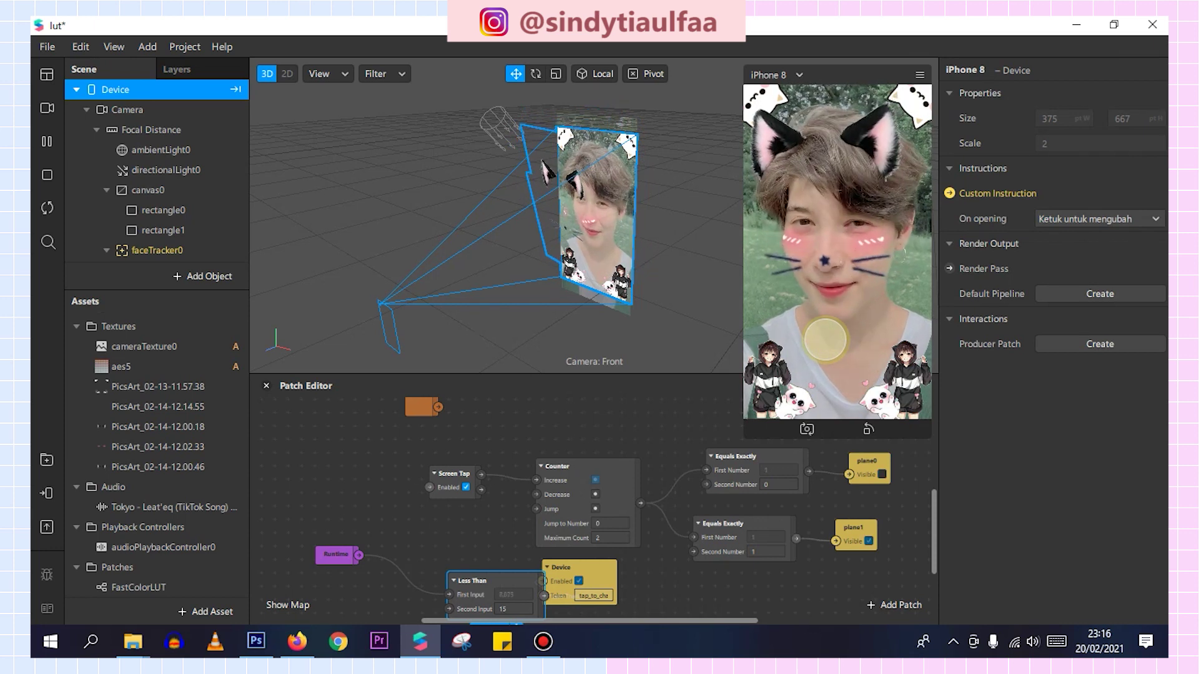
left_click(44, 139)
Insert a new Canvas object into the scene as canvas1
left_click(186, 272)
scroll(78, 450, "down", 1)
scroll(88, 456, "down", 3)
scroll(96, 451, "down", 2)
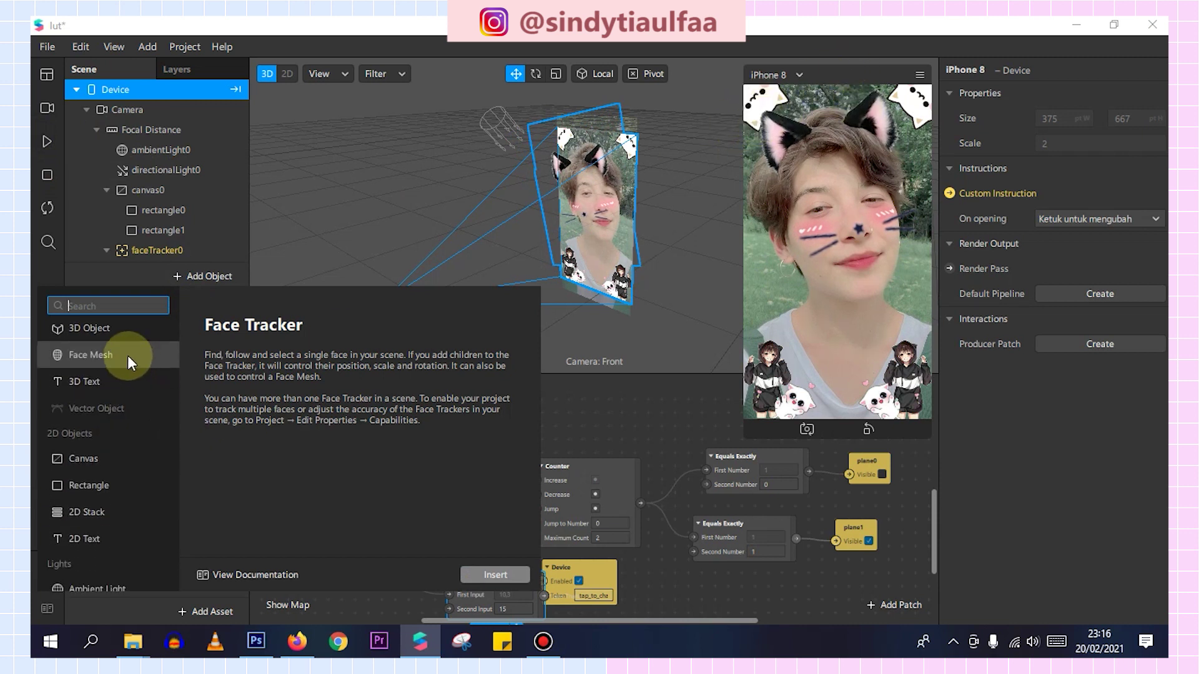
scroll(110, 400, "up", 1)
scroll(94, 431, "down", 1)
scroll(100, 424, "down", 2)
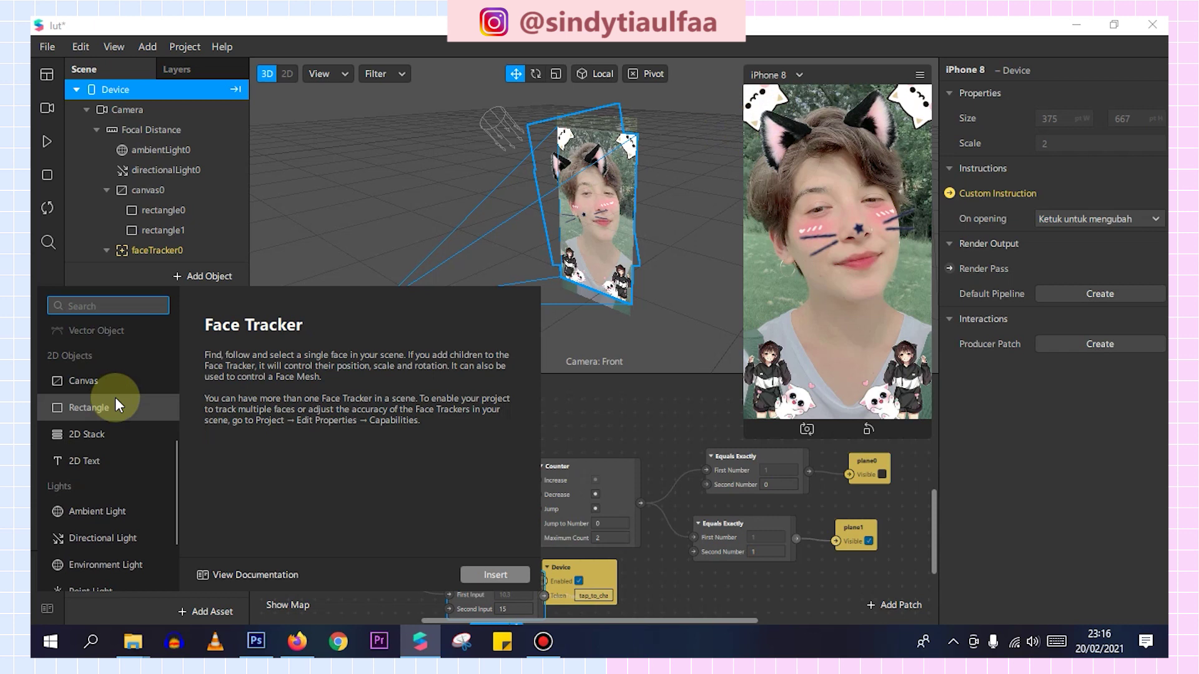
left_click(113, 381)
left_click(519, 576)
Move rectangle1, the cat-frame overlay, inside canvas1 and play the filter preview
scroll(181, 203, "down", 2)
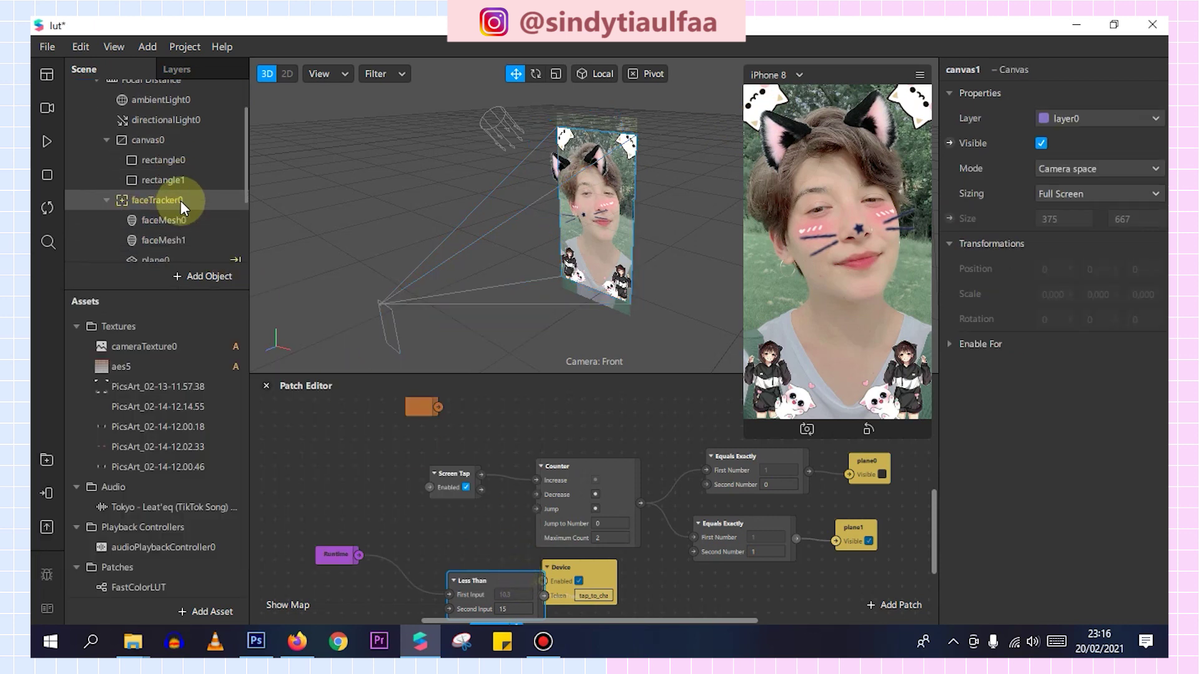
scroll(182, 182, "down", 2)
left_click(182, 116)
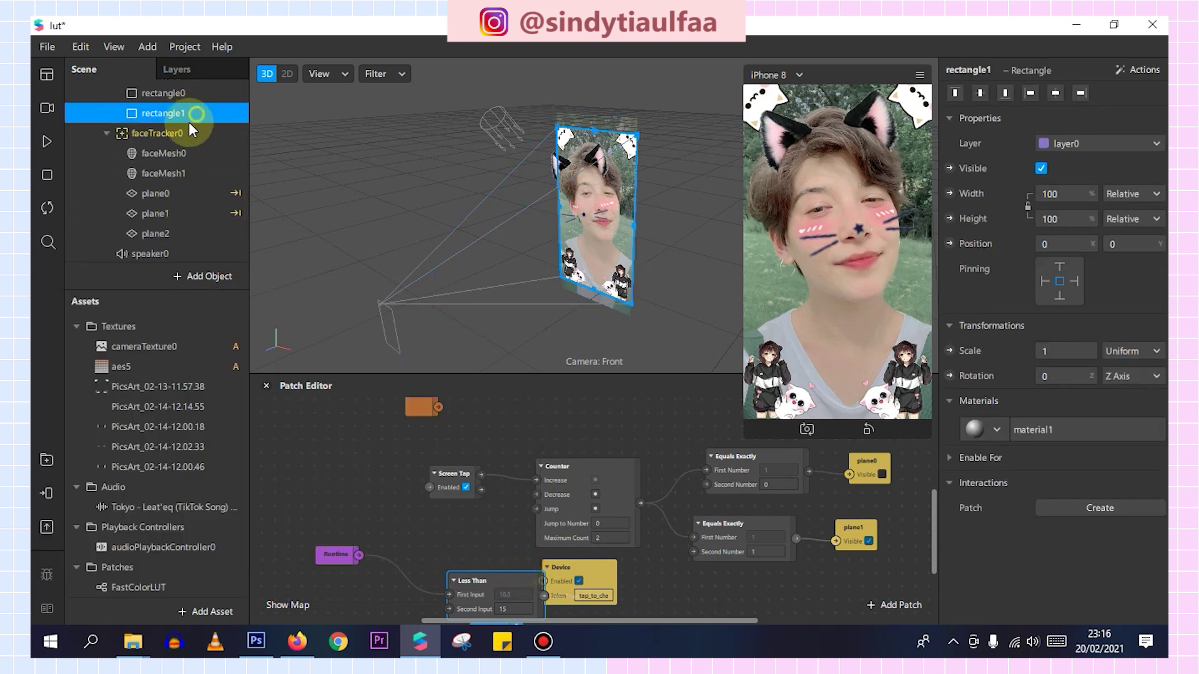
mouse_move(189, 122)
left_mouse_down()
mouse_move(140, 294)
mouse_move(169, 240)
left_mouse_up()
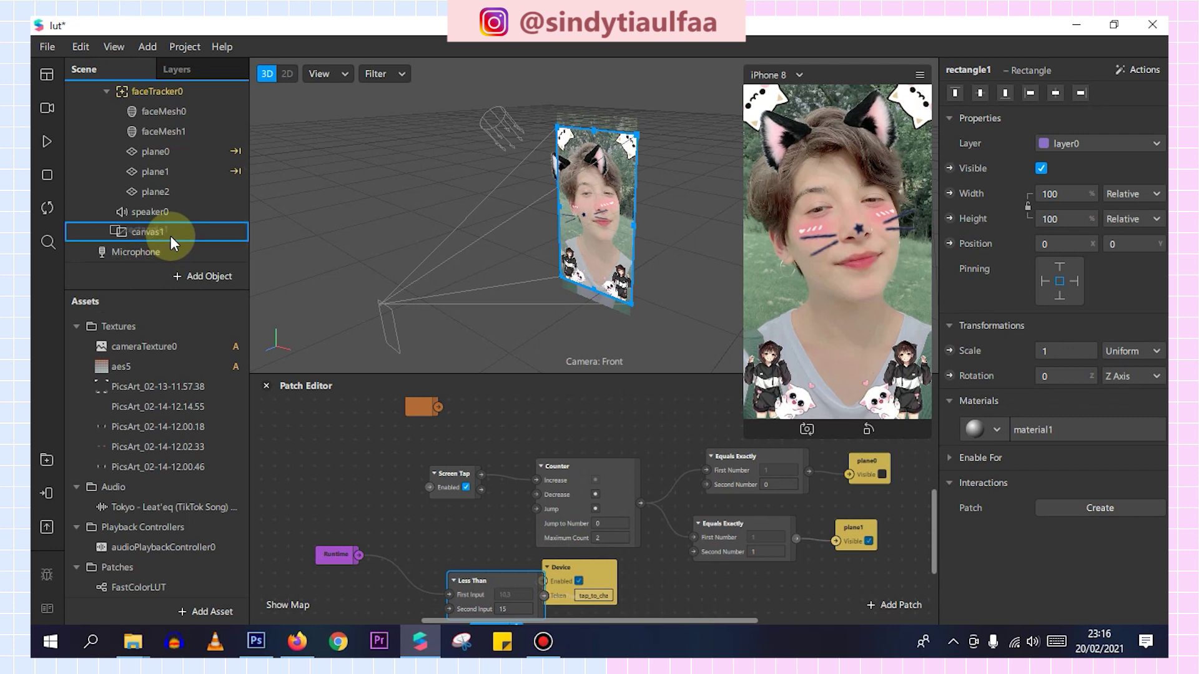
left_click_drag(169, 235, 170, 235)
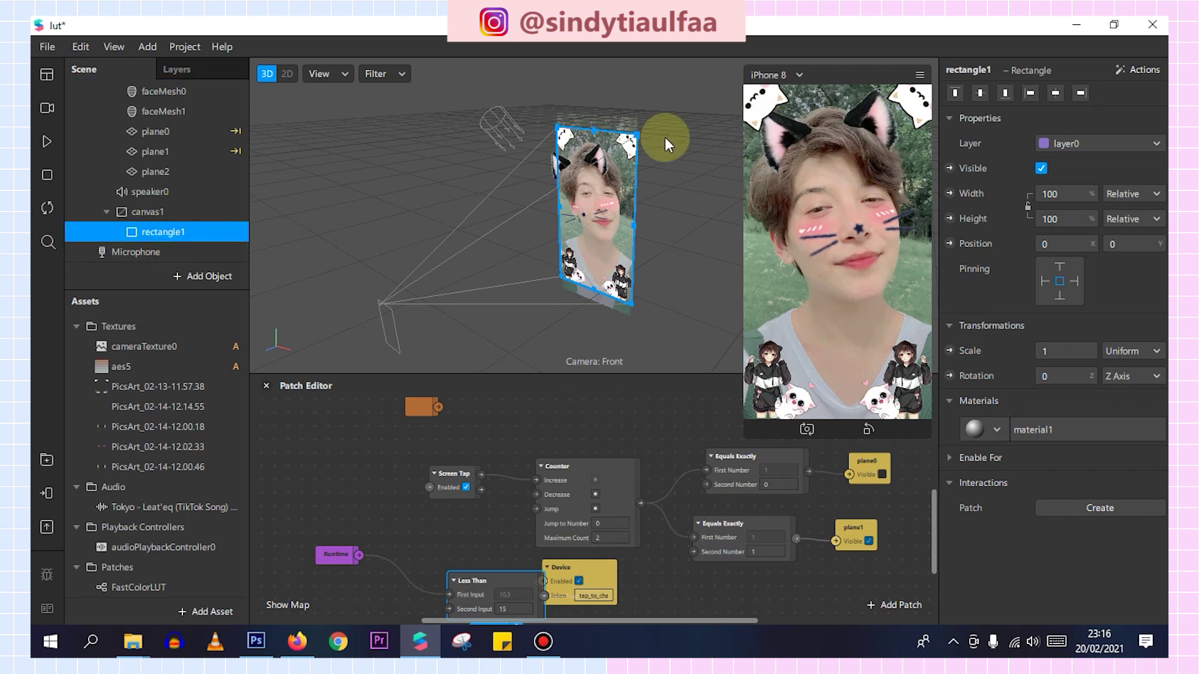
left_click(48, 143)
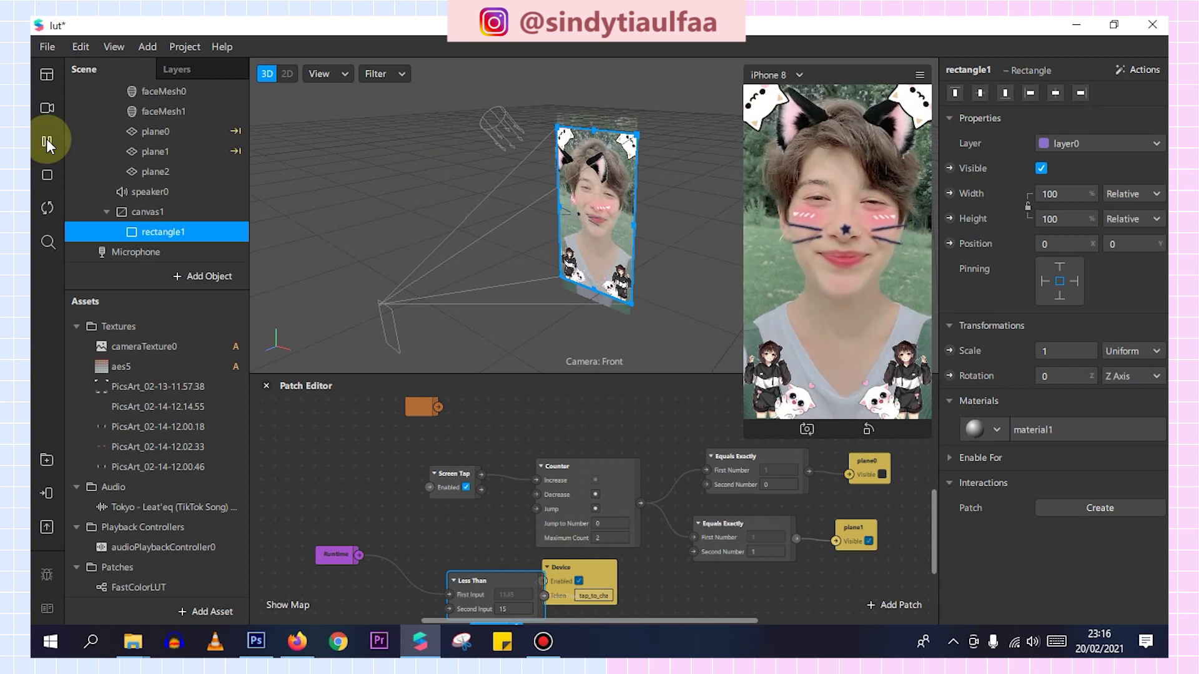
Pause the preview and move the Device patch to the right of the Less Than patch
left_click(48, 143)
left_click(599, 590)
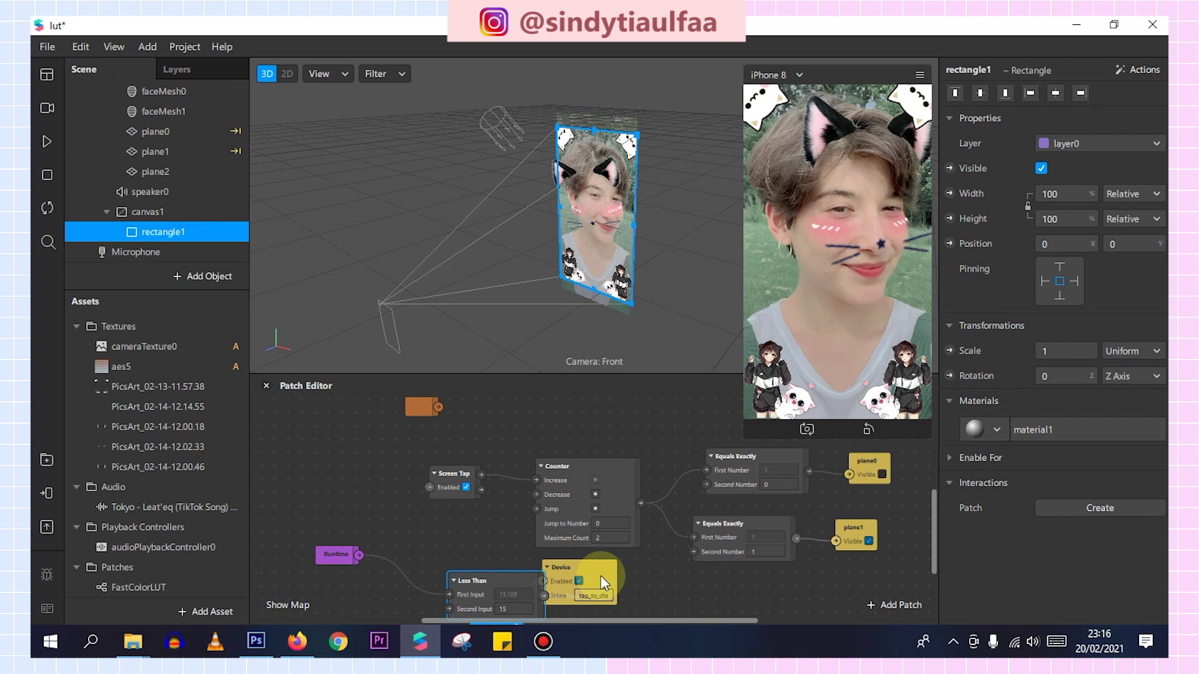
left_click_drag(600, 575, 652, 589)
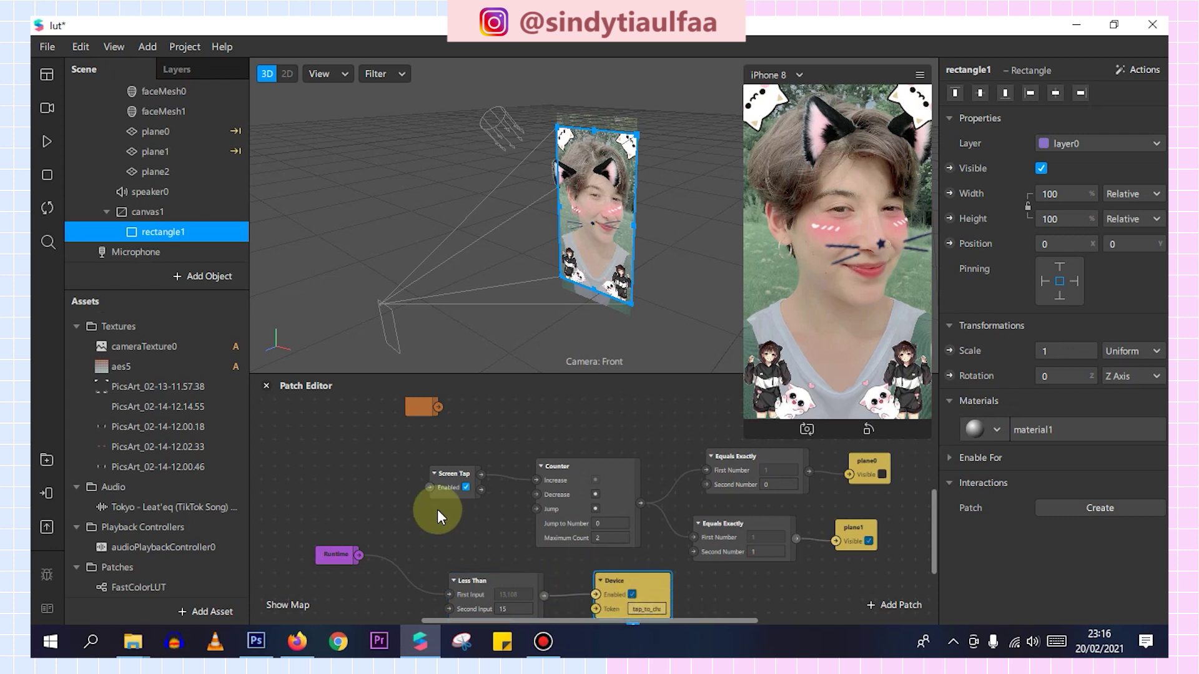
scroll(398, 501, "down", 2)
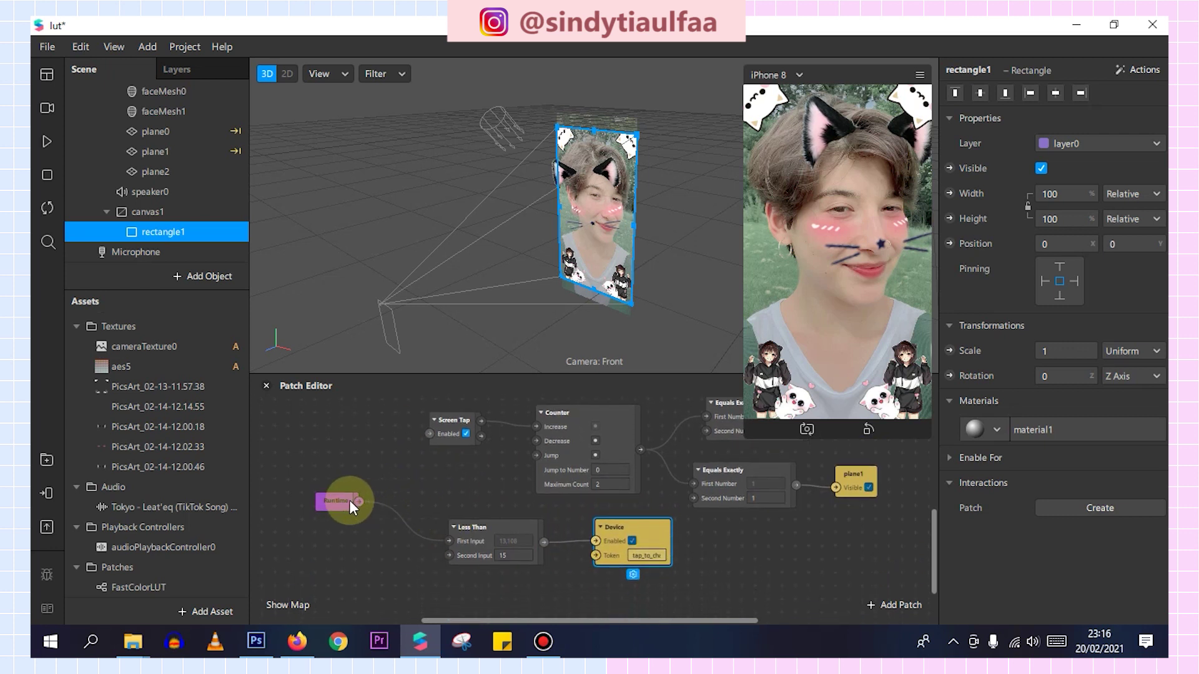